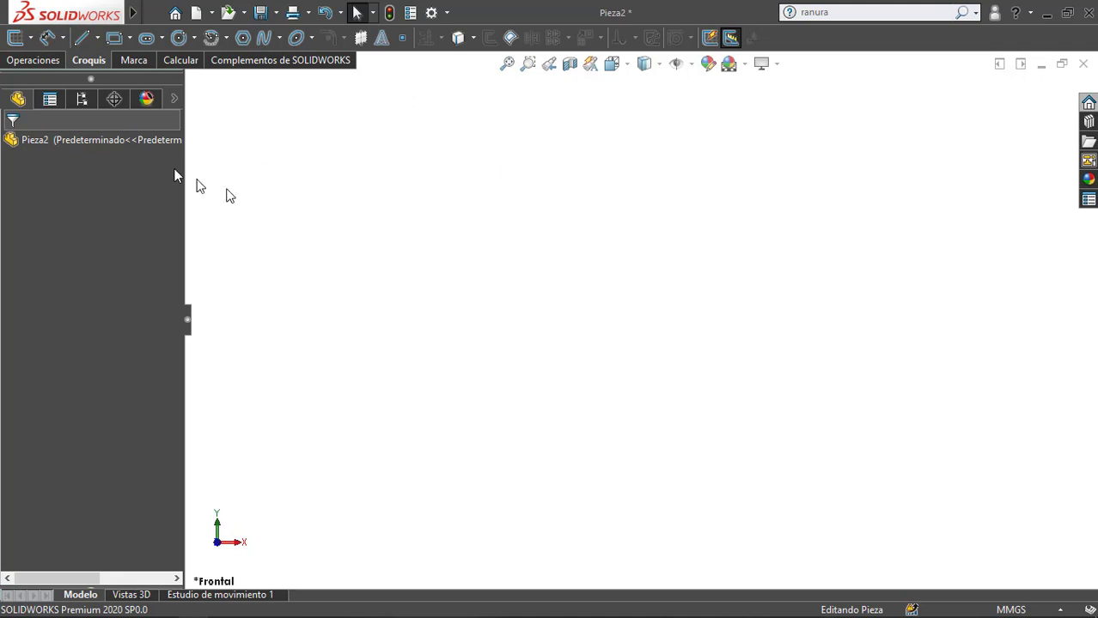
# Step: Expand the part's feature tree and start a new sketch on the Vista lateral plane
pyautogui.click(49, 66)
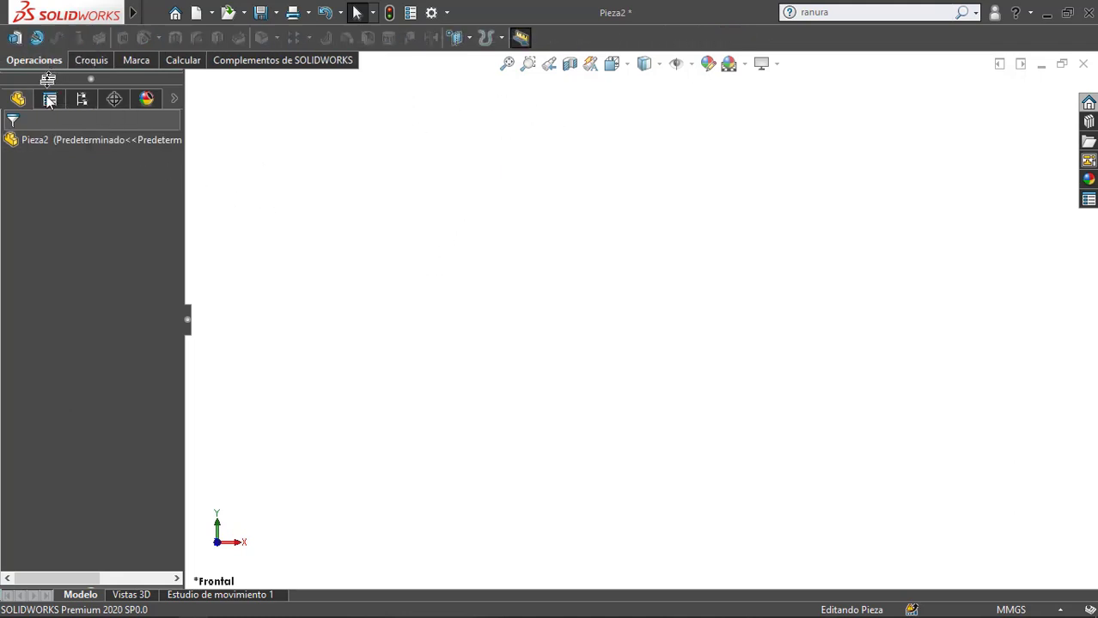
pyautogui.click(44, 145)
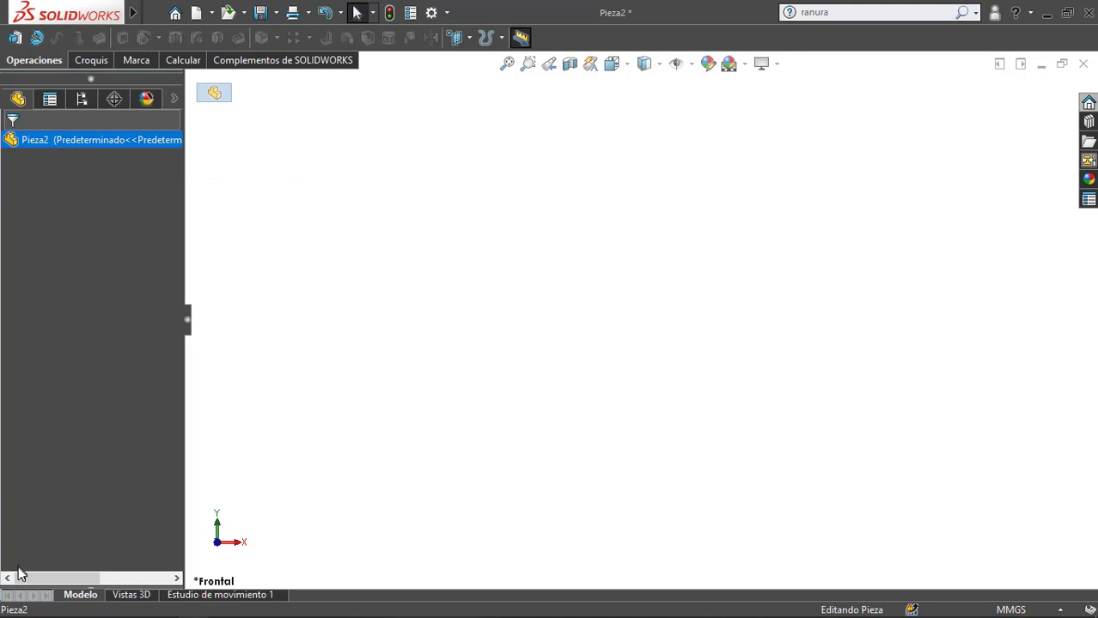
pyautogui.doubleClick(61, 145)
pyautogui.click(448, 221)
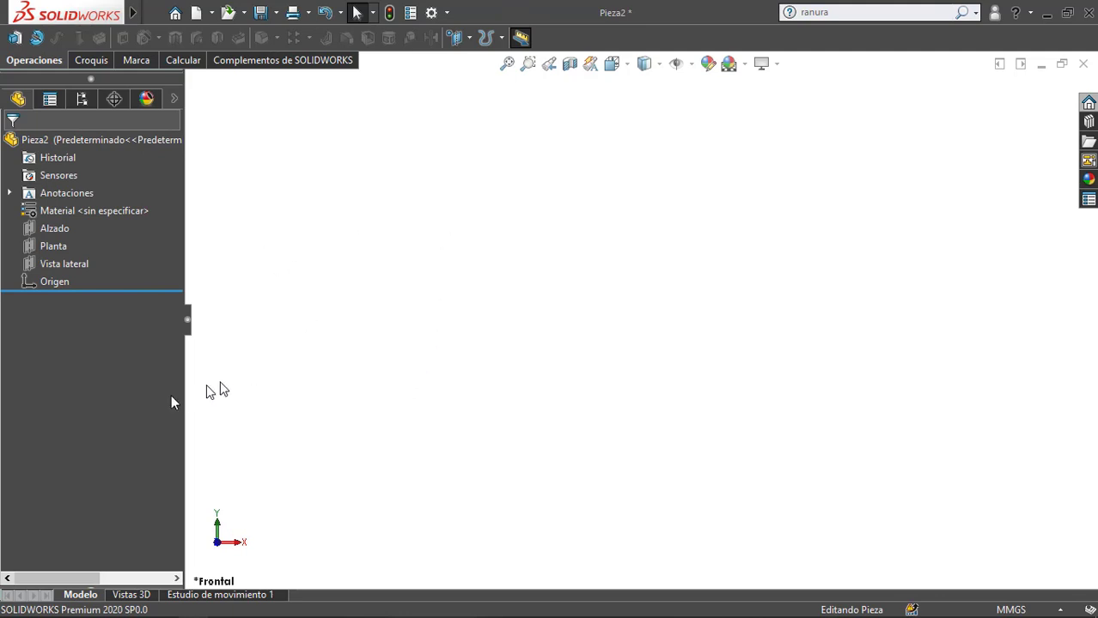
pyautogui.click(69, 265)
pyautogui.click(84, 246)
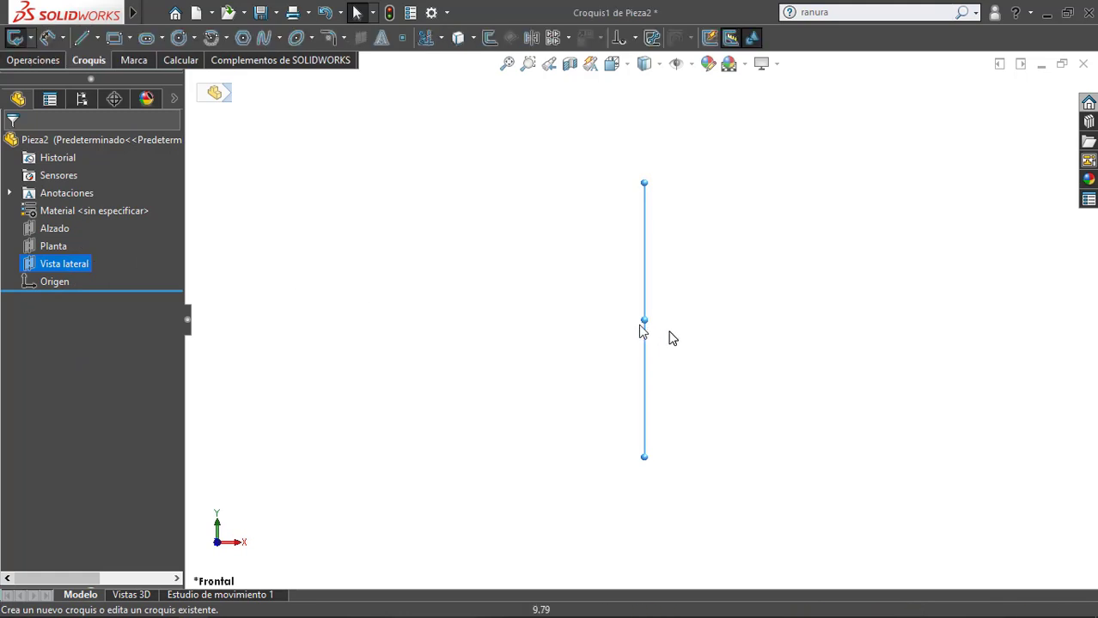
pyautogui.click(318, 212)
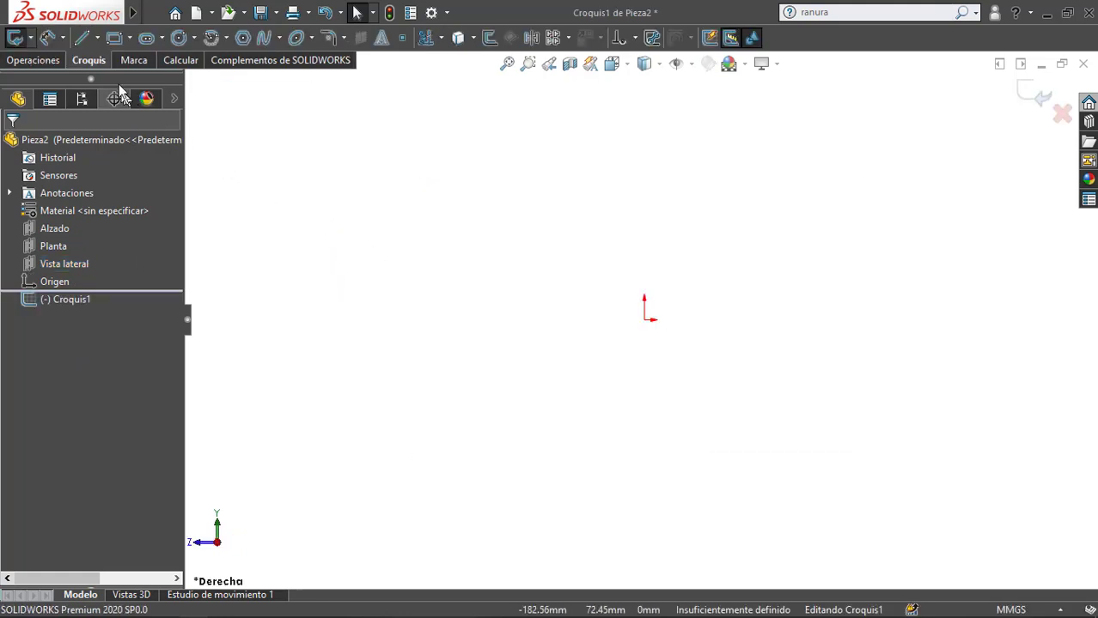
# Step: Sketch a 50.8 mm horizontal line running from the origin in the positive Z direction
pyautogui.click(82, 38)
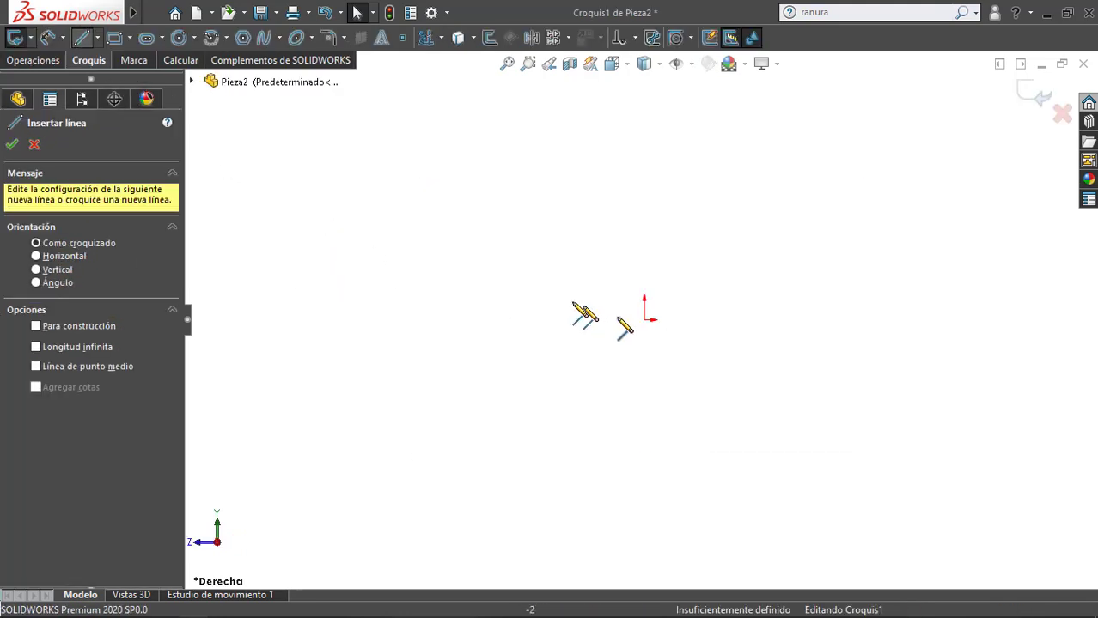
pyautogui.click(645, 319)
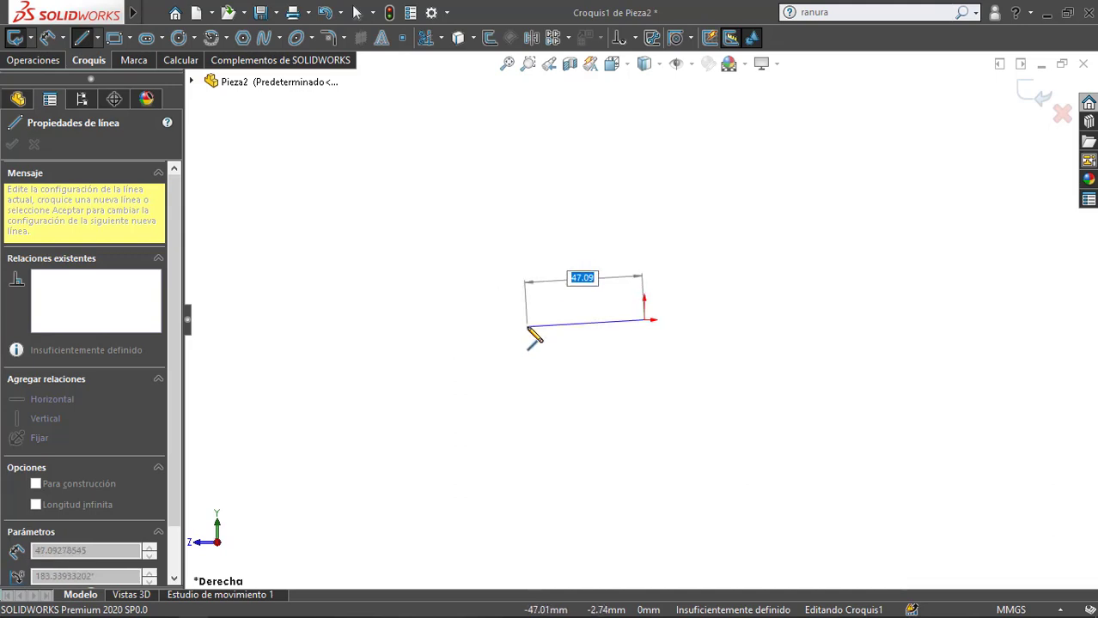
pyautogui.write('24')
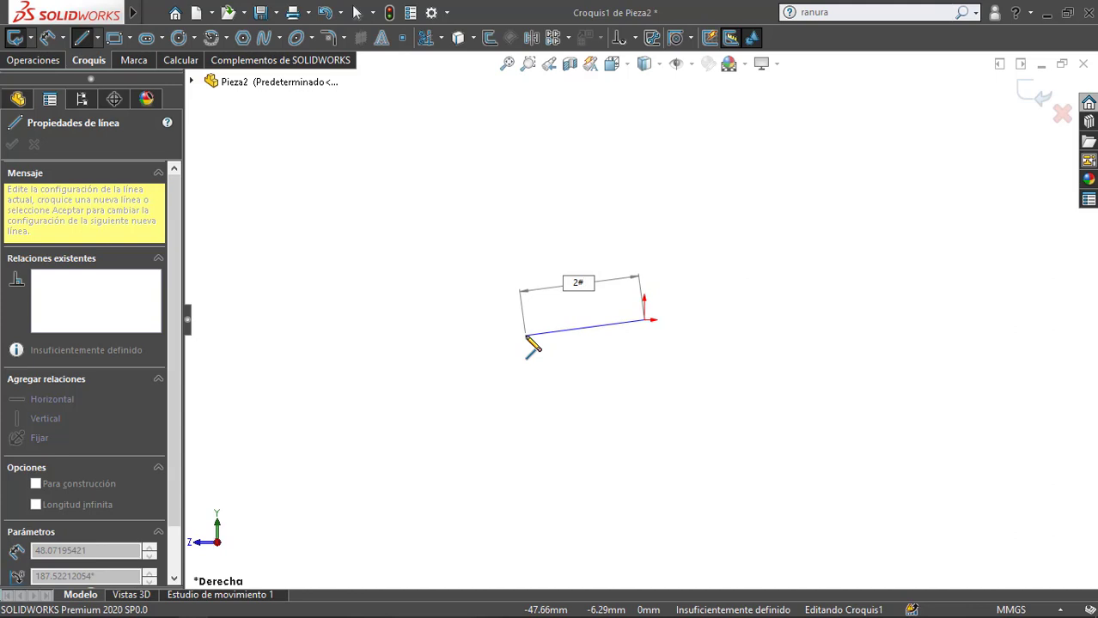
pyautogui.press('BackSpace')
pyautogui.write('56.69')
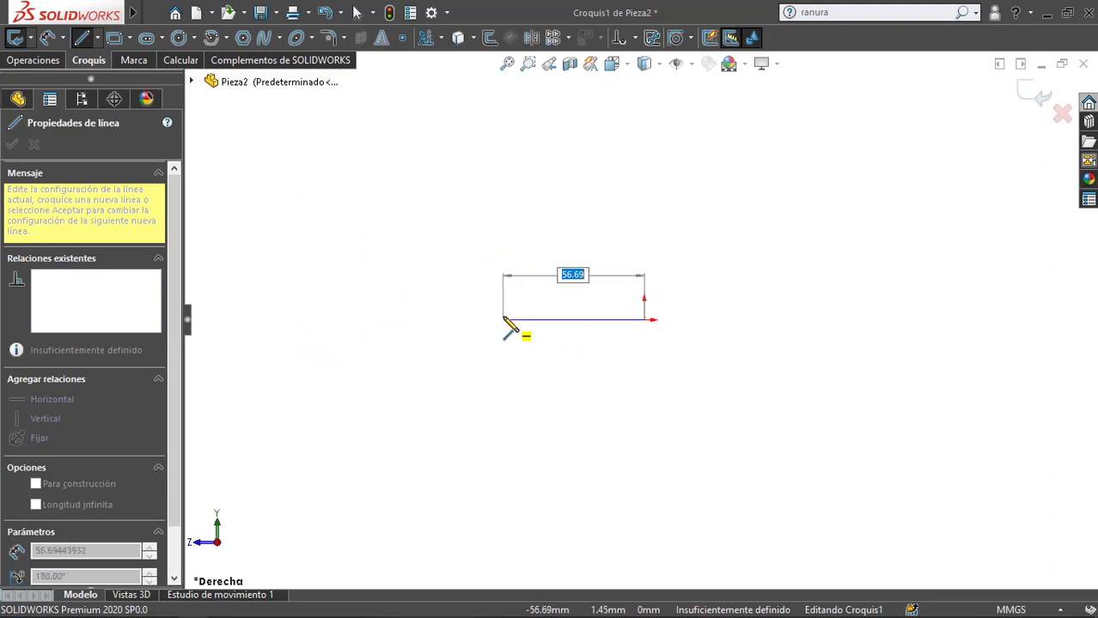
pyautogui.write('50.8')
pyautogui.press('Return')
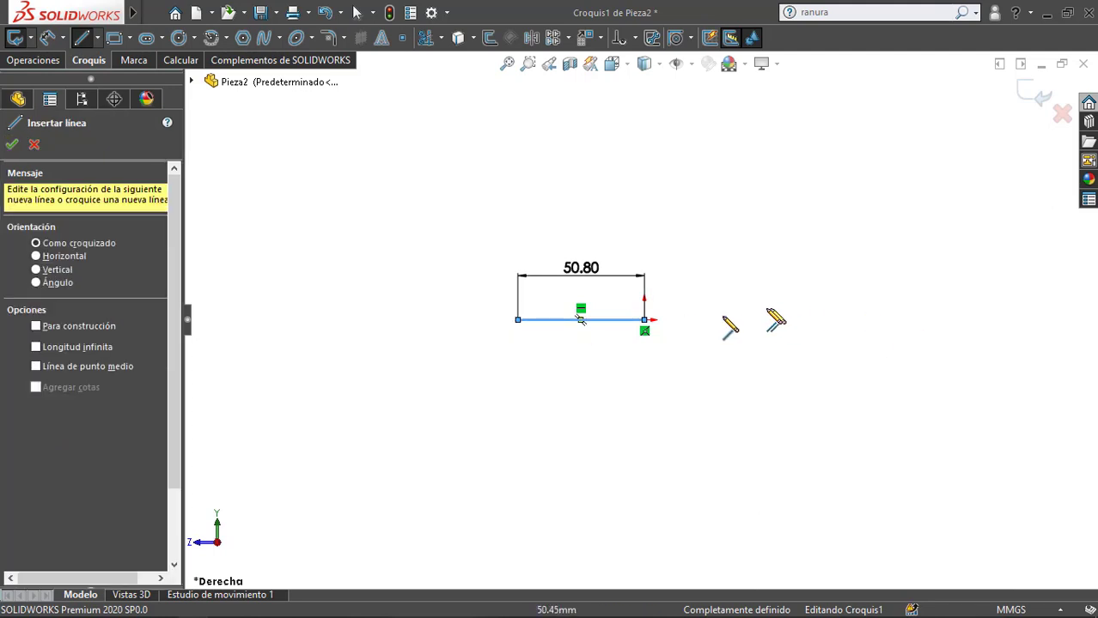
# Step: Sketch a vertical line upward from the origin and make it equal in length to the horizontal line
pyautogui.click(644, 320)
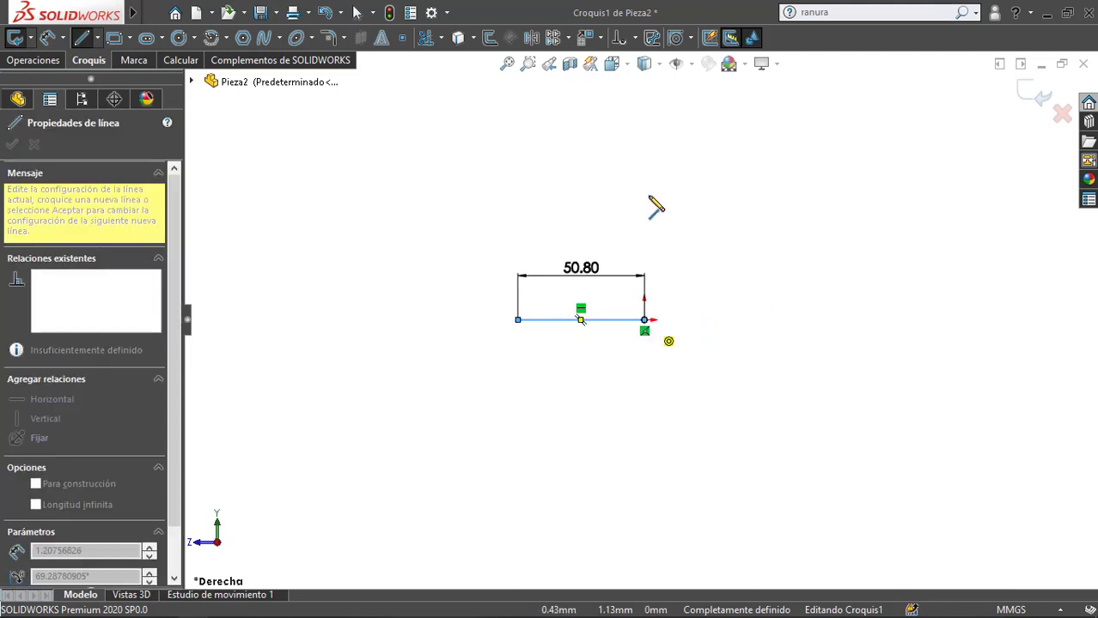
pyautogui.click(645, 187)
pyautogui.press('Escape')
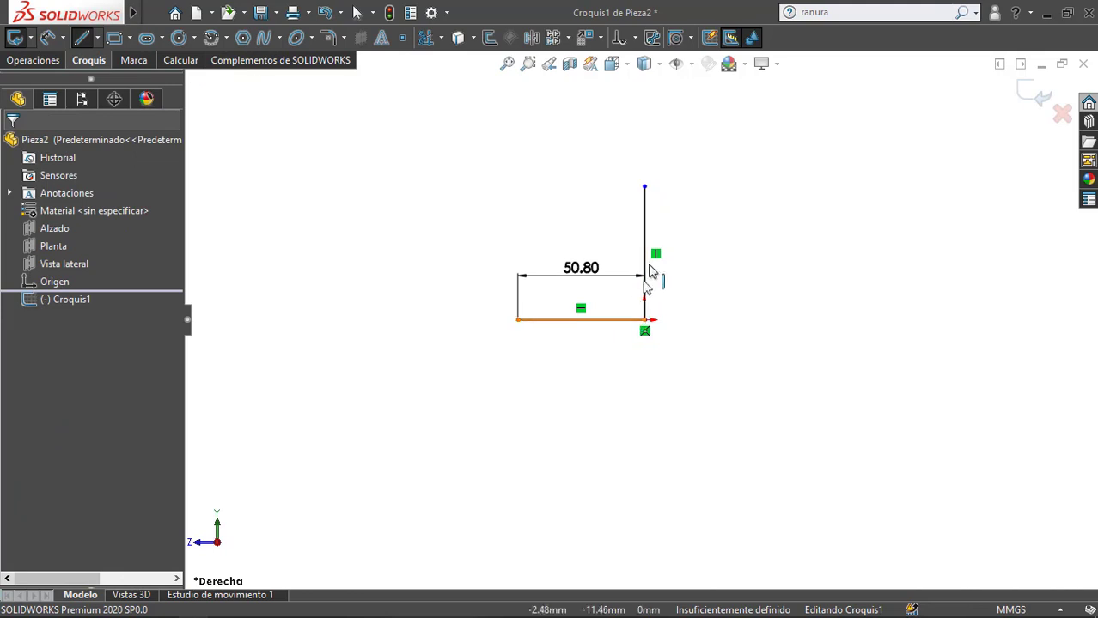
pyautogui.click(640, 309)
pyautogui.keyDown('ctrl'); pyautogui.click(624, 320); pyautogui.keyUp('ctrl')
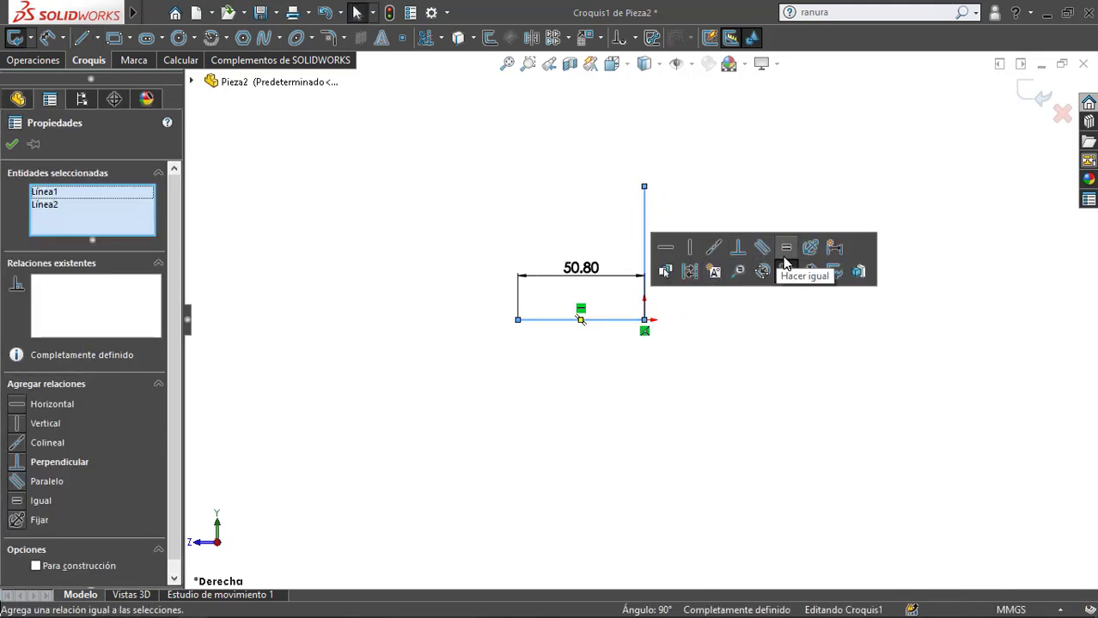
pyautogui.click(786, 247)
pyautogui.click(556, 198)
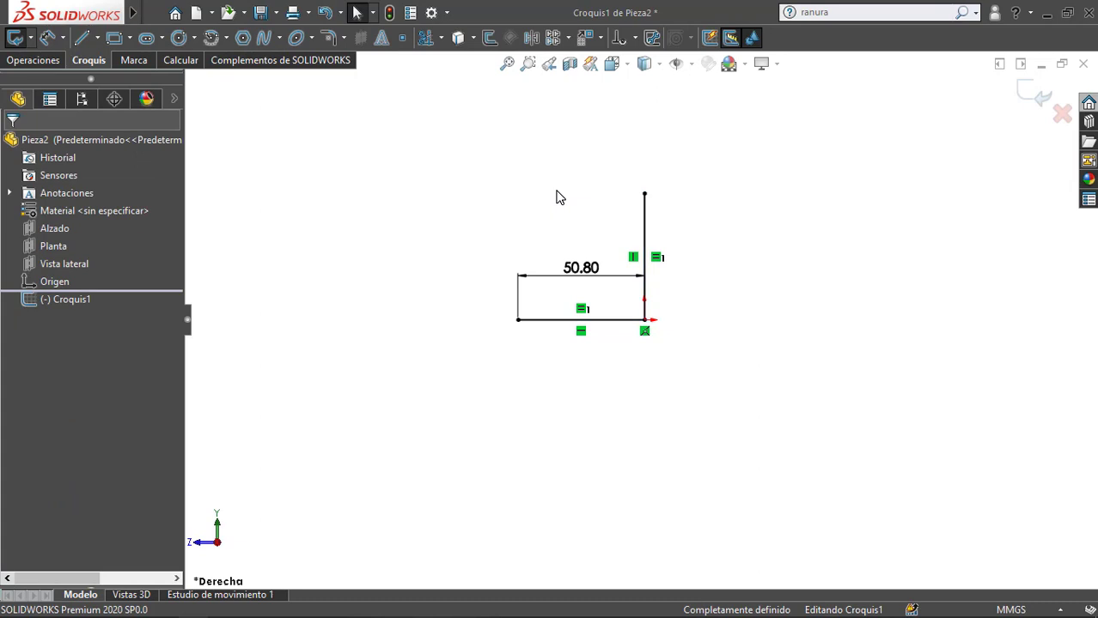
# Step: Offset the chain of two lines 6 mm toward the inside of the L, with dimensions and straight line end caps
pyautogui.click(491, 37)
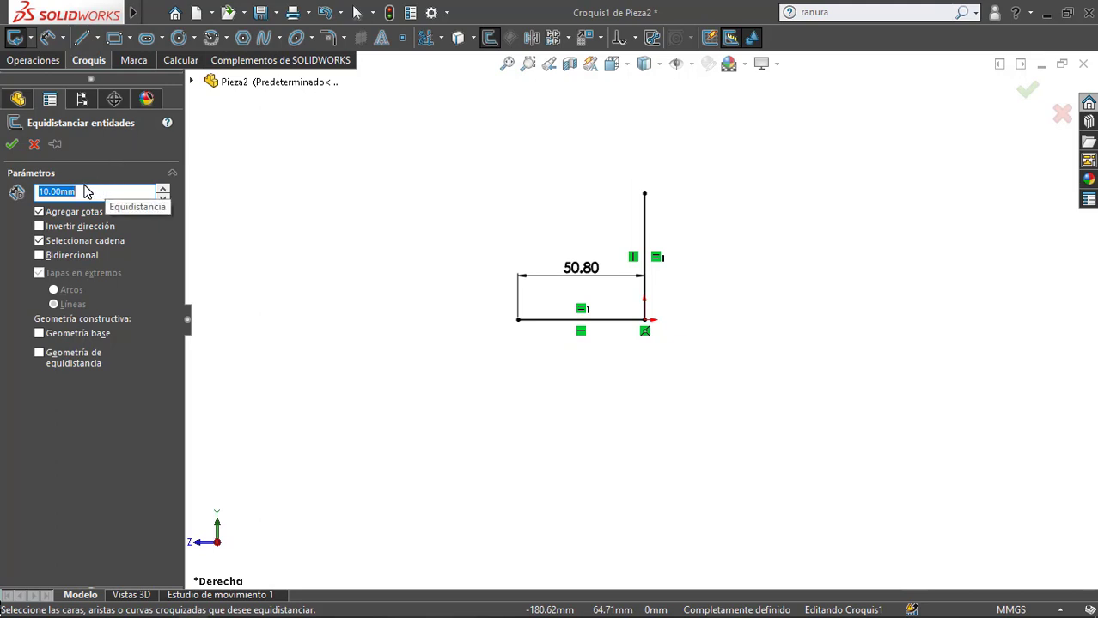
pyautogui.write('6')
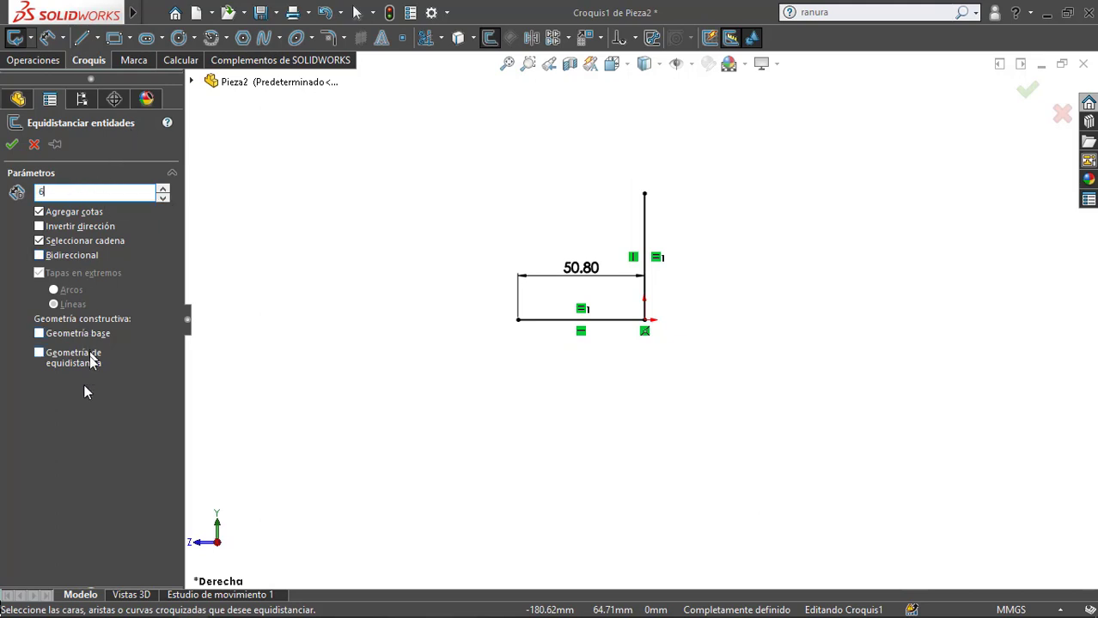
pyautogui.press('Return')
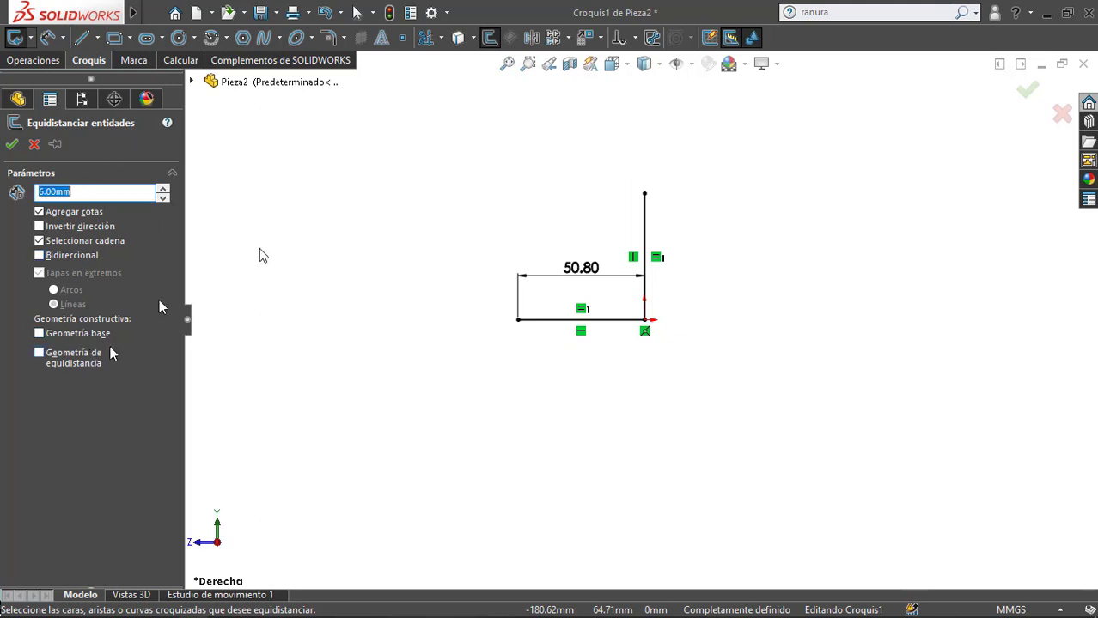
pyautogui.click(647, 247)
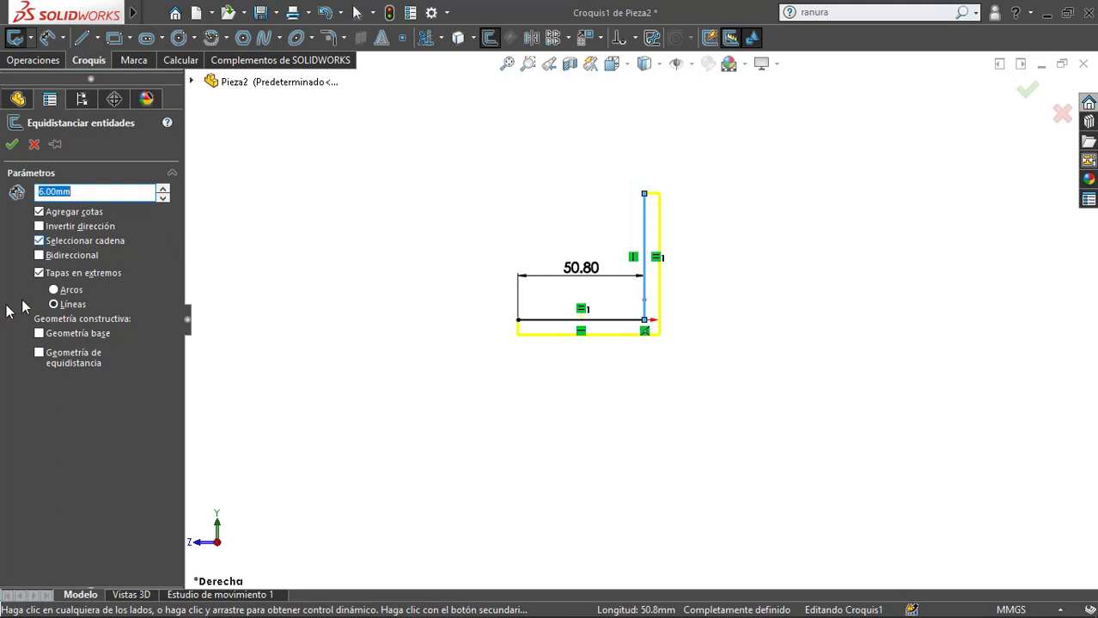
pyautogui.click(69, 226)
pyautogui.click(70, 226)
pyautogui.click(50, 227)
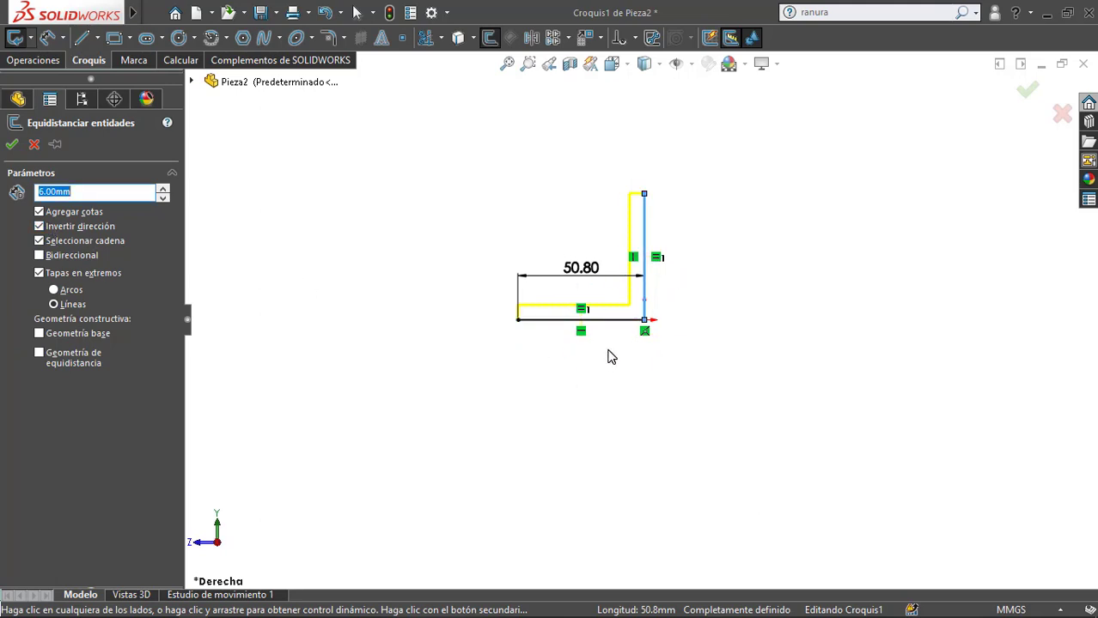
pyautogui.click(82, 274)
pyautogui.click(82, 274)
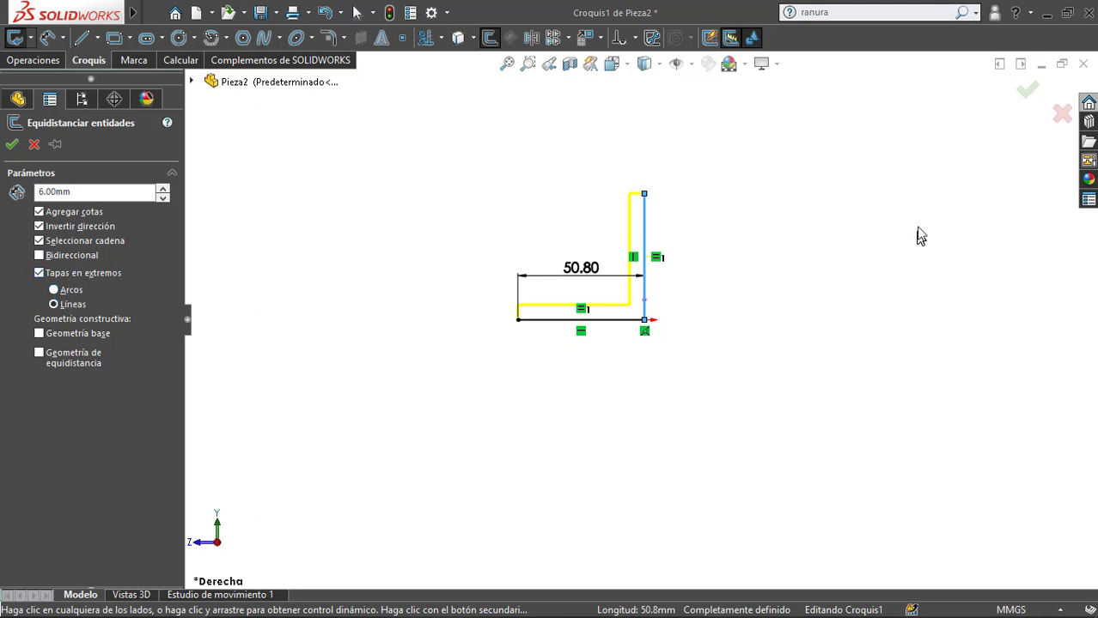
pyautogui.click(12, 144)
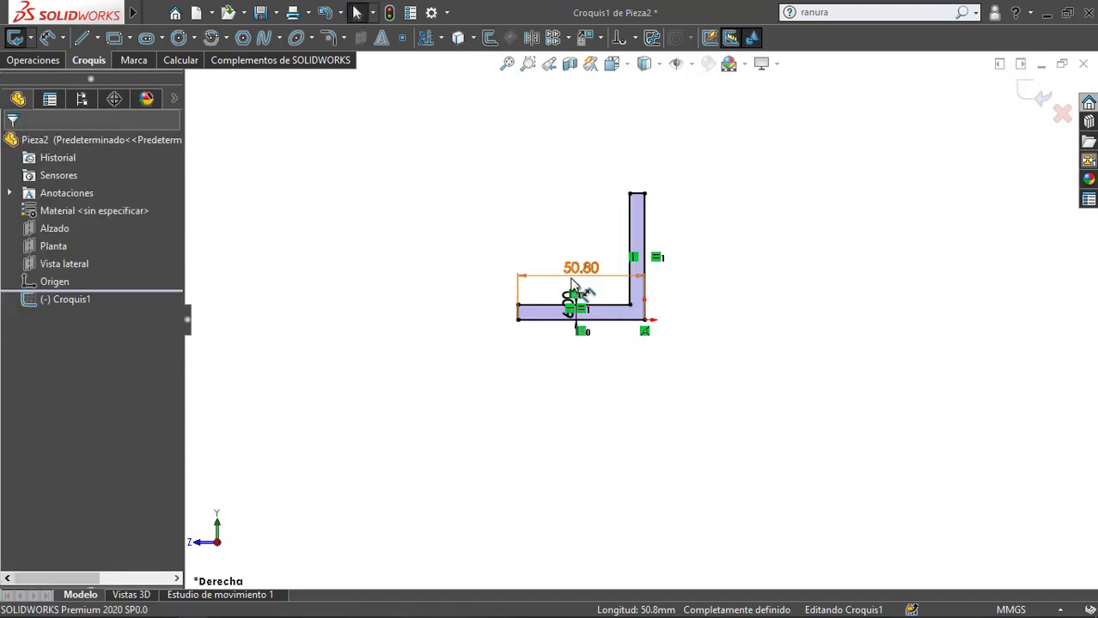
# Step: Extrude the L-shaped profile 30 mm in the reversed direction
pyautogui.moveTo(603, 260)
pyautogui.mouseDown(button='middle')
pyautogui.moveTo(627, 257)
pyautogui.moveTo(593, 240)
pyautogui.mouseUp(button='middle')
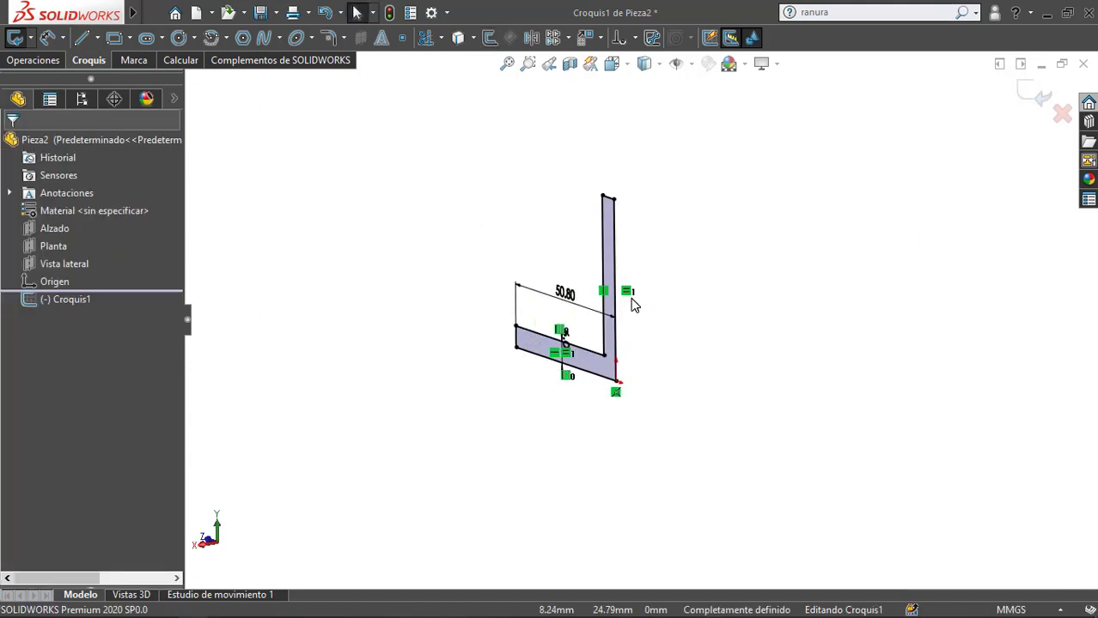
pyautogui.click(44, 60)
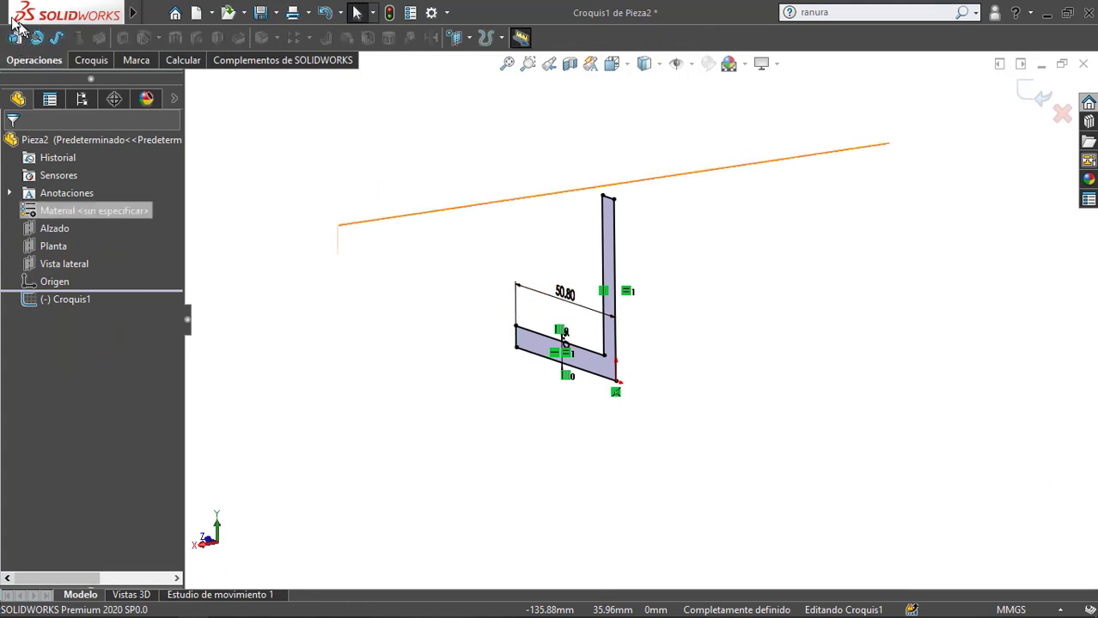
pyautogui.click(16, 37)
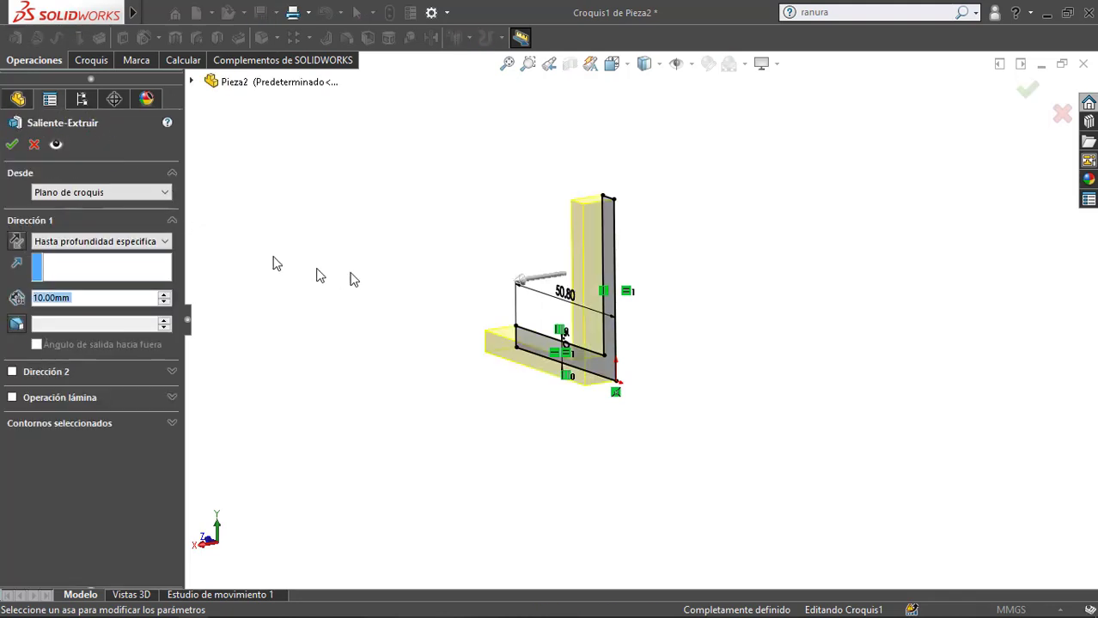
pyautogui.click(17, 241)
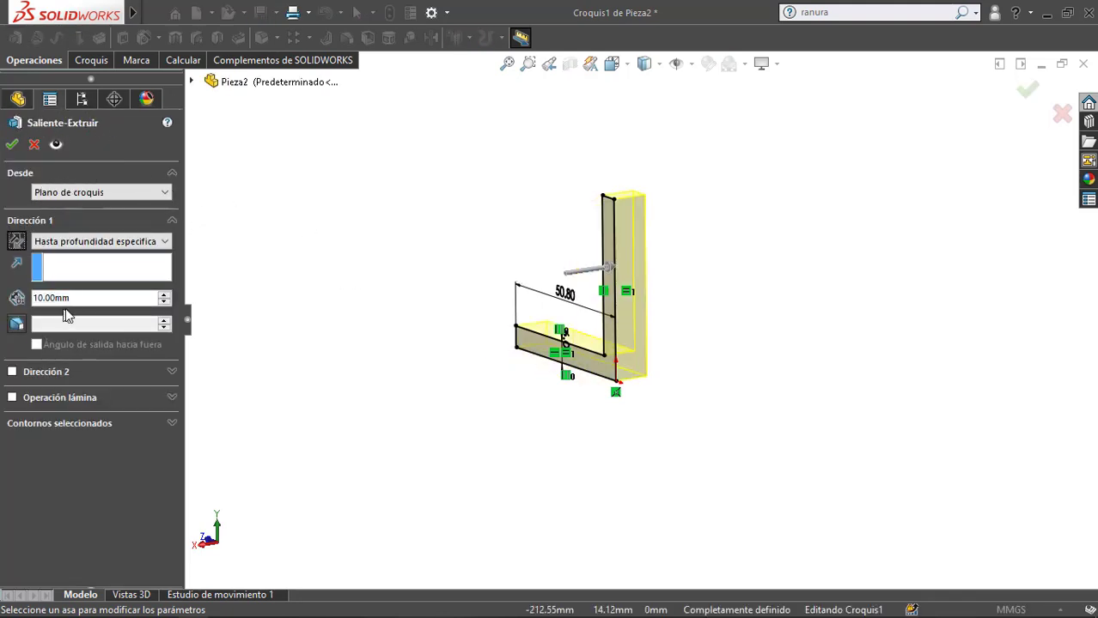
pyautogui.moveTo(97, 296); pyautogui.dragTo(1, 319)
pyautogui.write('30')
pyautogui.press('Return')
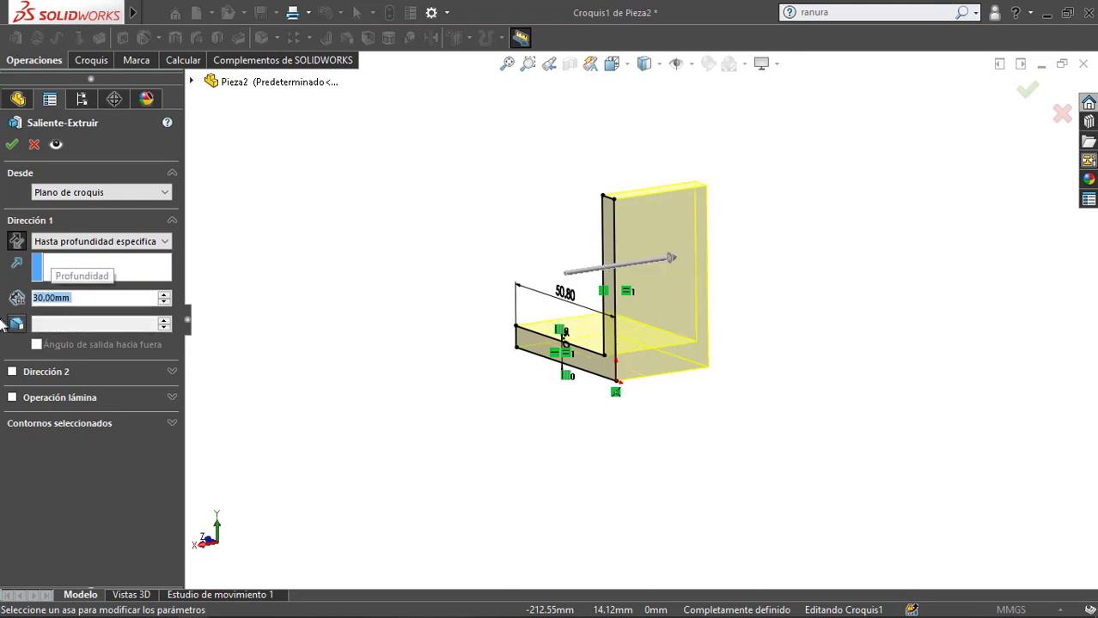
pyautogui.click(12, 144)
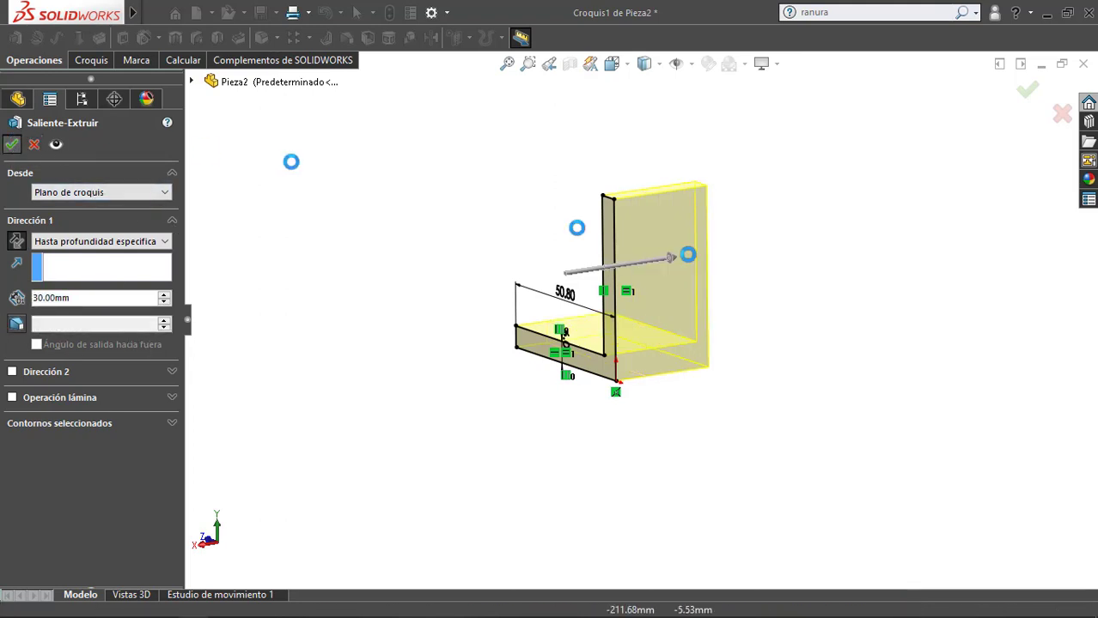
# Step: Start the Hole Wizard on the upper face of the bracket's horizontal leg, viewed from the top
pyautogui.scroll(-5, 642, 252)
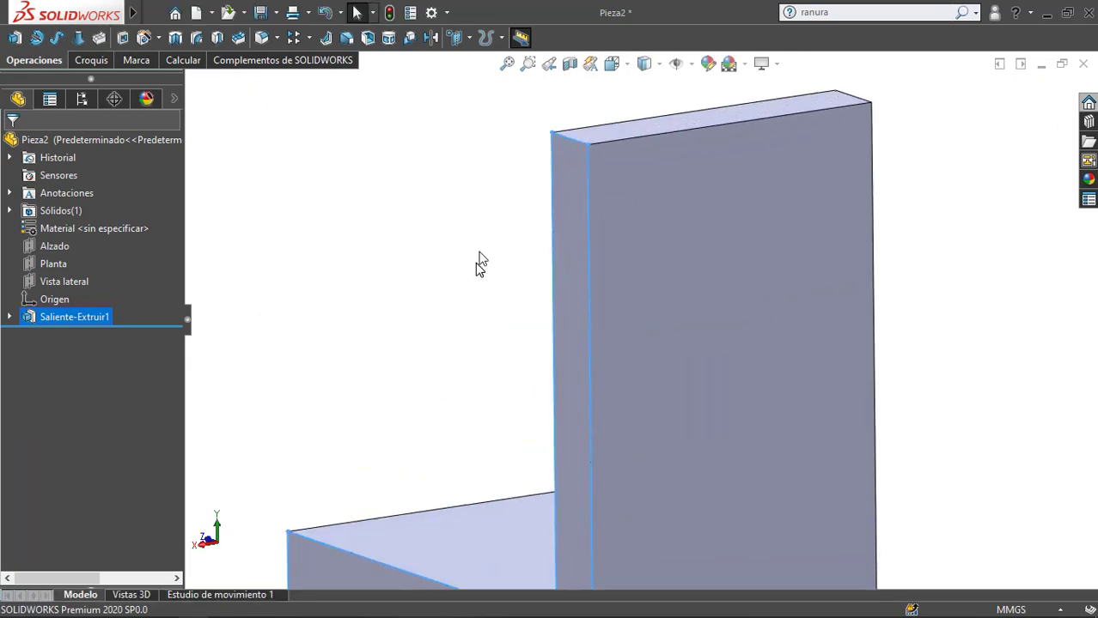
pyautogui.moveTo(478, 263); pyautogui.dragTo(645, 357, button='middle')
pyautogui.scroll(5, 646, 356)
pyautogui.moveTo(451, 371); pyautogui.dragTo(376, 501, button='middle')
pyautogui.moveTo(630, 290); pyautogui.dragTo(631, 46, button='middle')
pyautogui.scroll(-2, 659, 295)
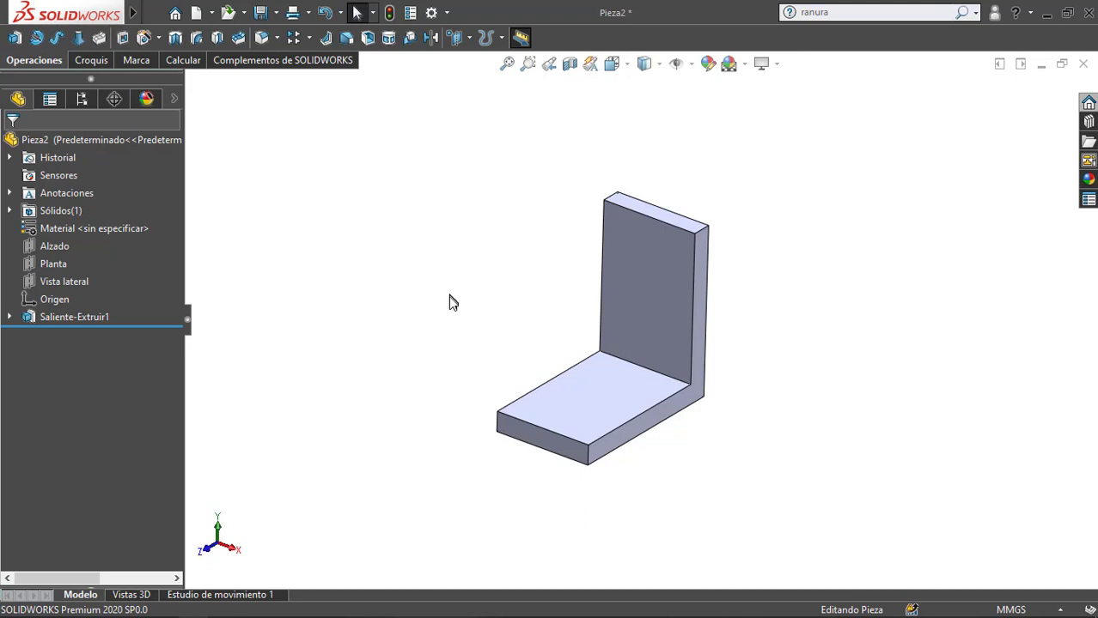
pyautogui.hotkey('ctrl', '5')
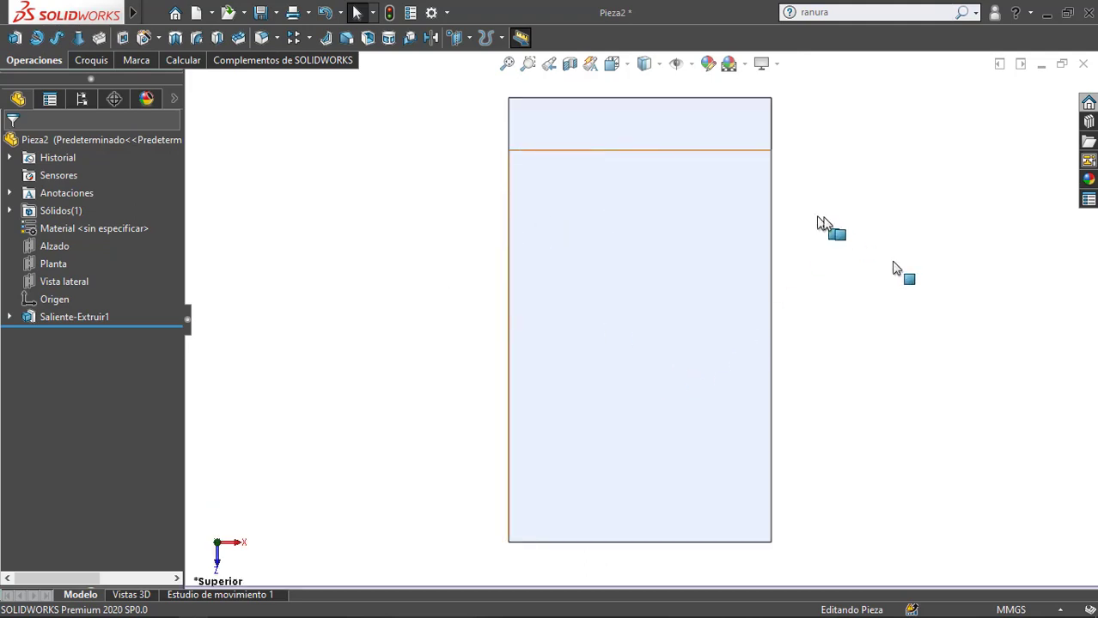
pyautogui.click(649, 297)
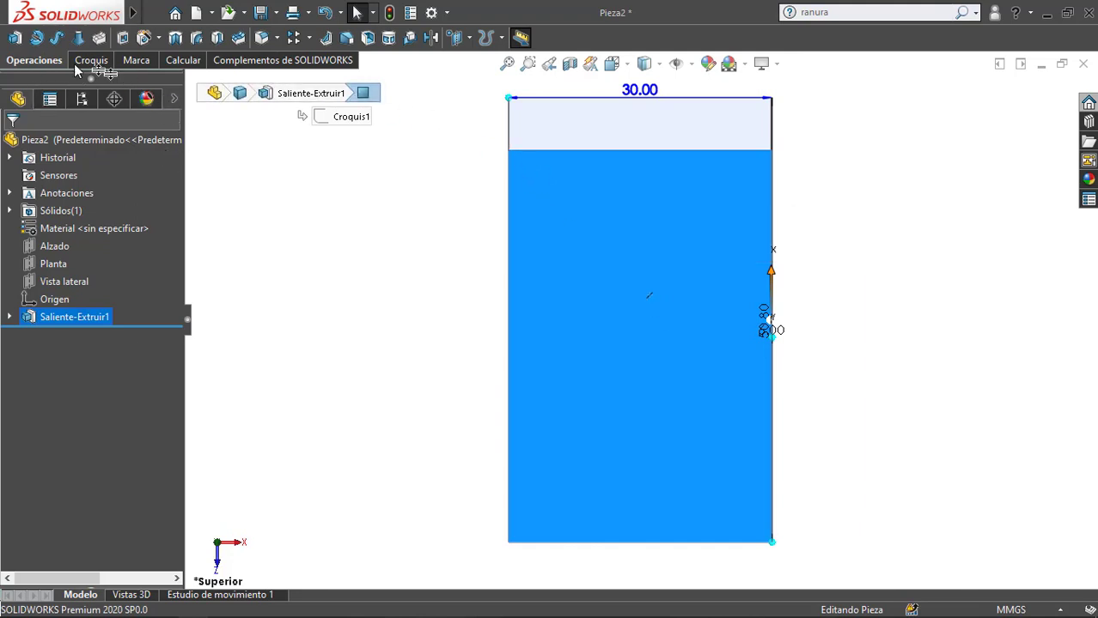
pyautogui.click(159, 38)
pyautogui.click(158, 59)
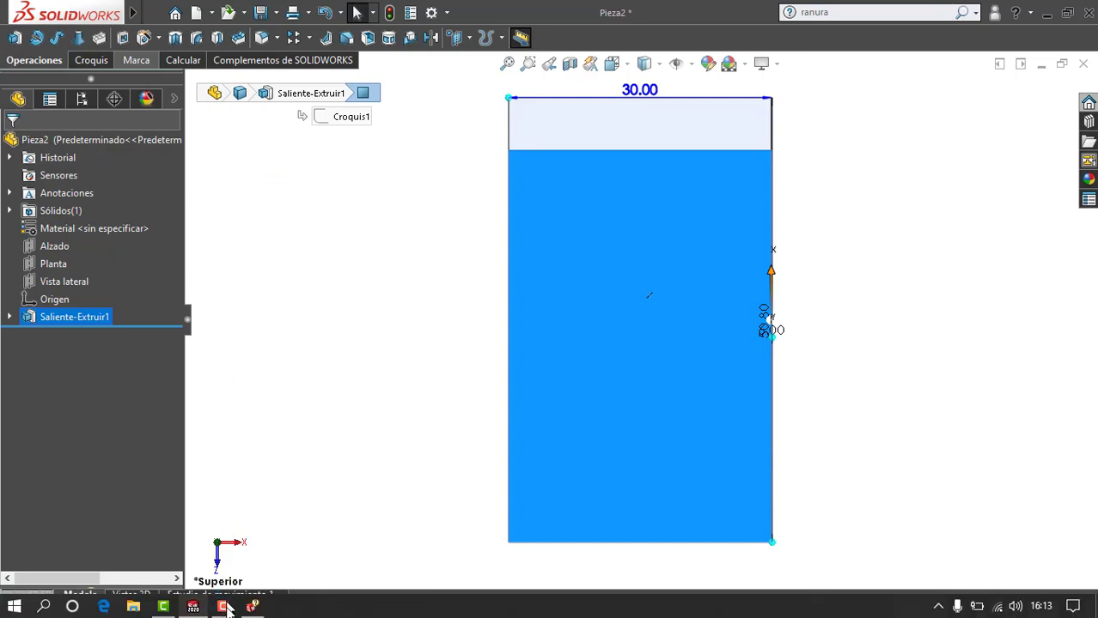
pyautogui.moveTo(228, 608)
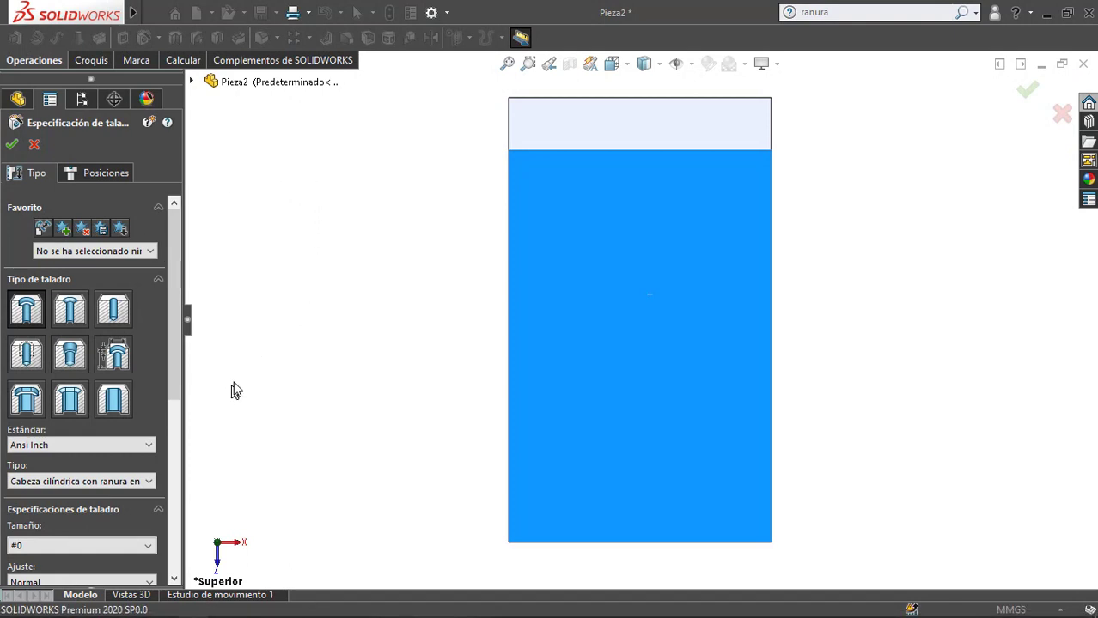
# Step: Choose the plain slot hole type with the Ansi Metric standard and screw clearances (Márgenes de tornillo)
pyautogui.click(112, 401)
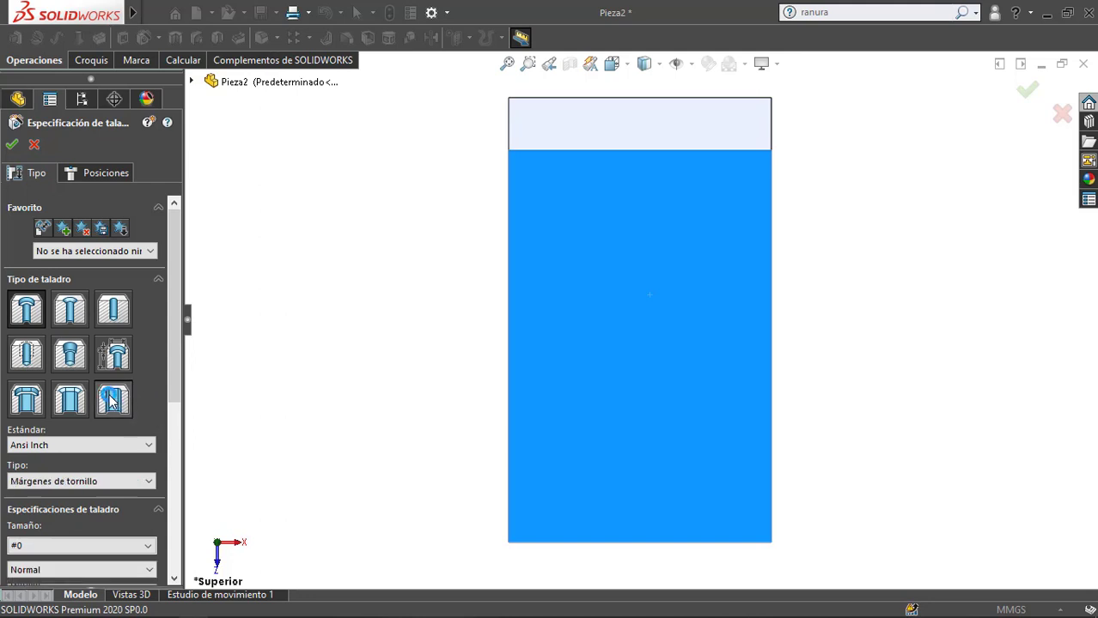
pyautogui.click(63, 447)
pyautogui.click(55, 470)
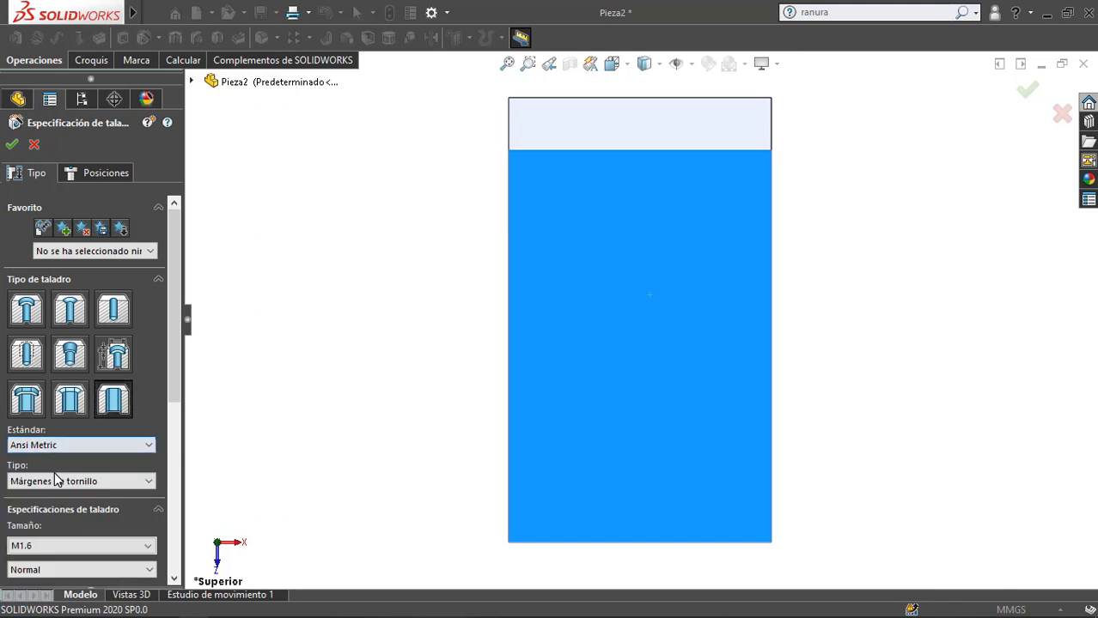
pyautogui.click(101, 482)
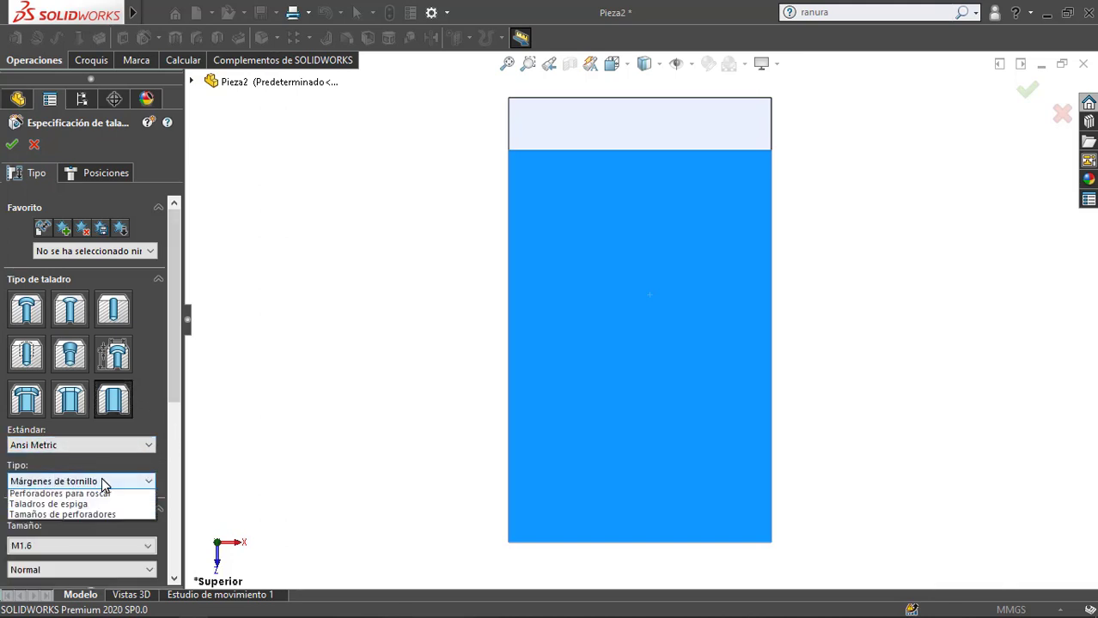
pyautogui.click(102, 492)
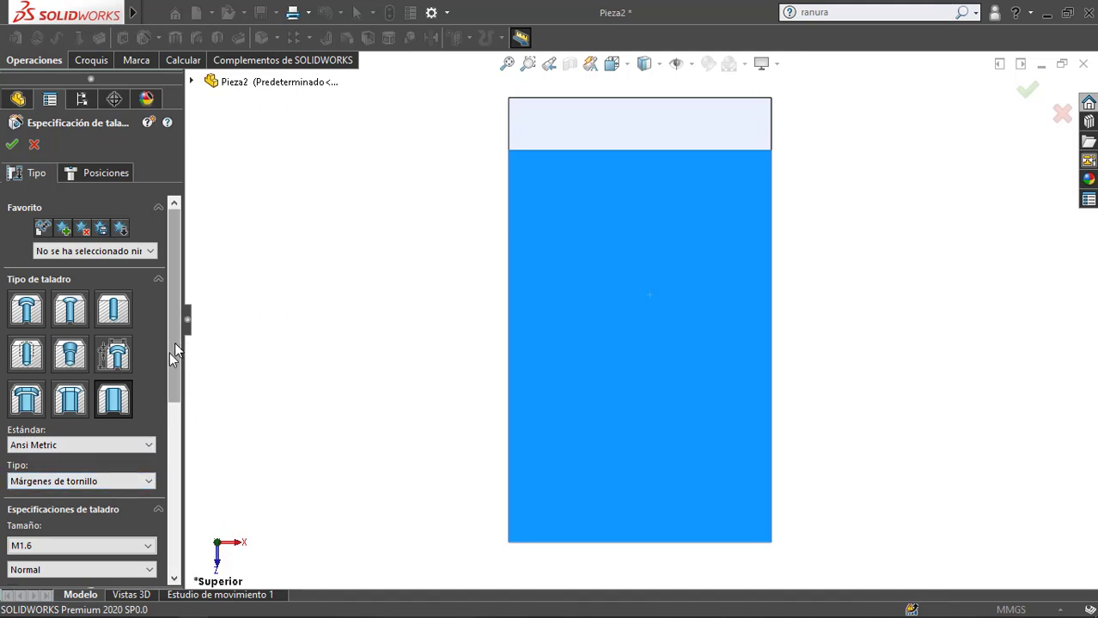
# Step: Set the slot size to M5 and its length to 15 mm, and turn off the "Avellanado lado derecho" countersink
pyautogui.moveTo(174, 347); pyautogui.dragTo(162, 430)
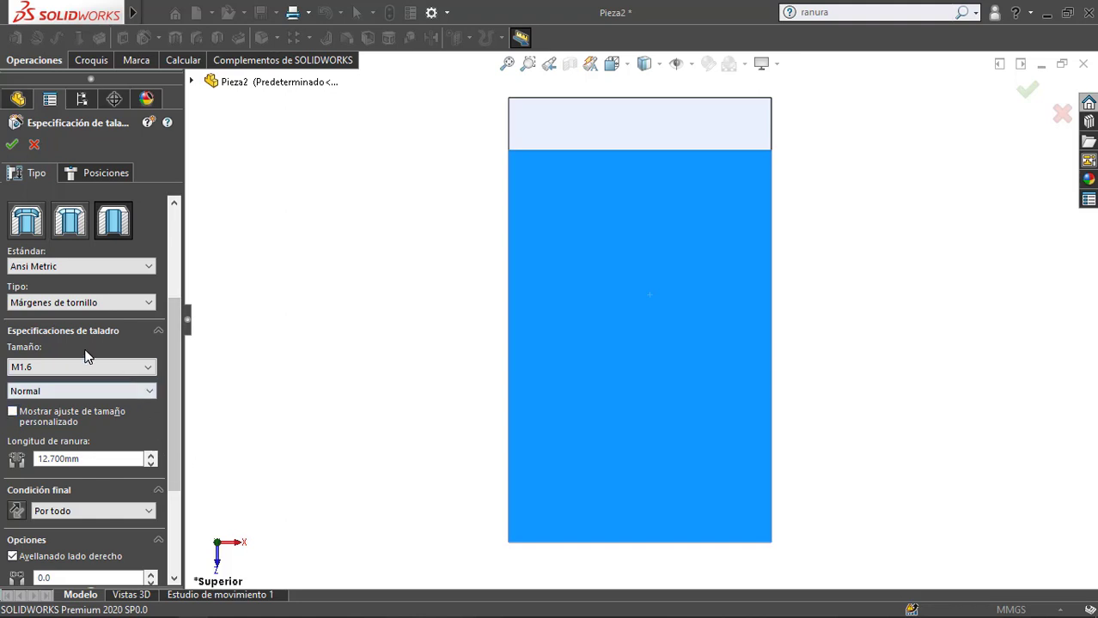
pyautogui.click(82, 368)
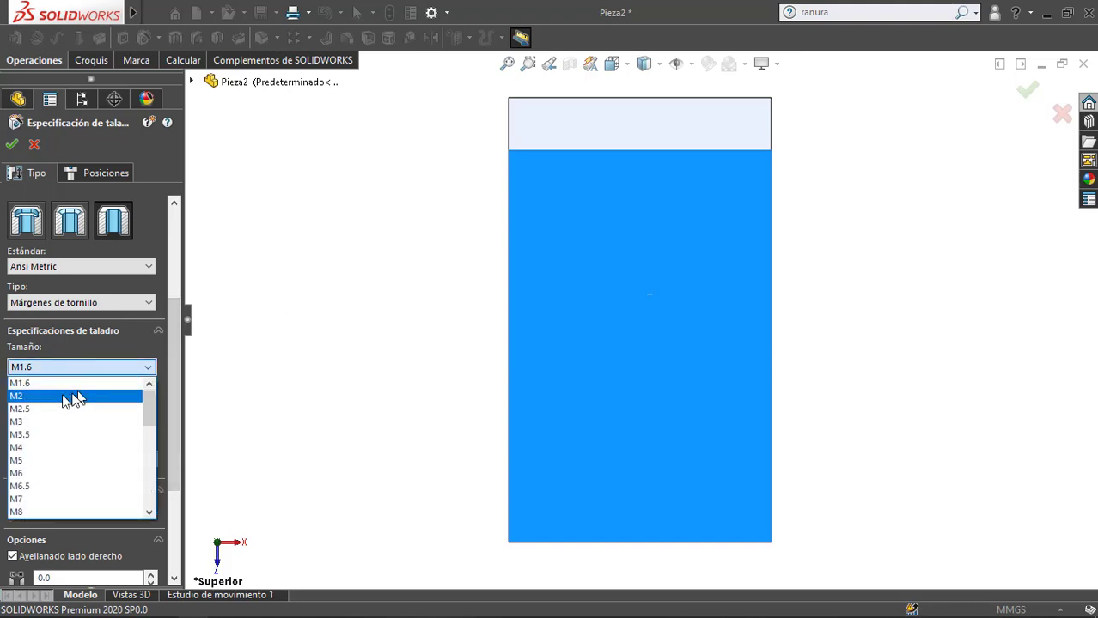
pyautogui.scroll(-8, 52, 405)
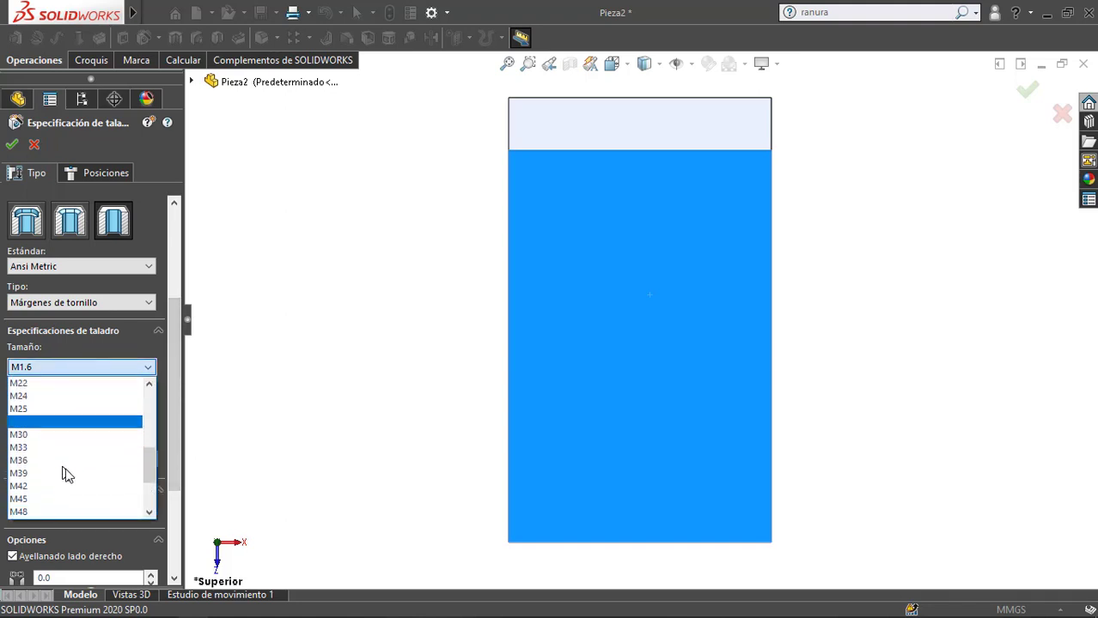
pyautogui.scroll(7, 83, 425)
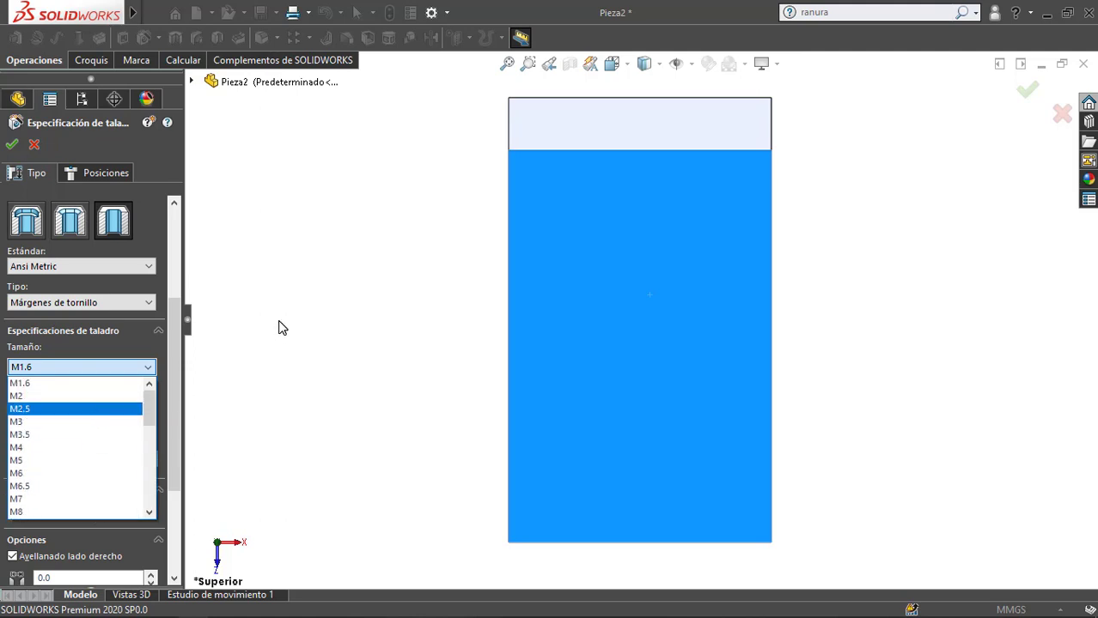
pyautogui.click(40, 461)
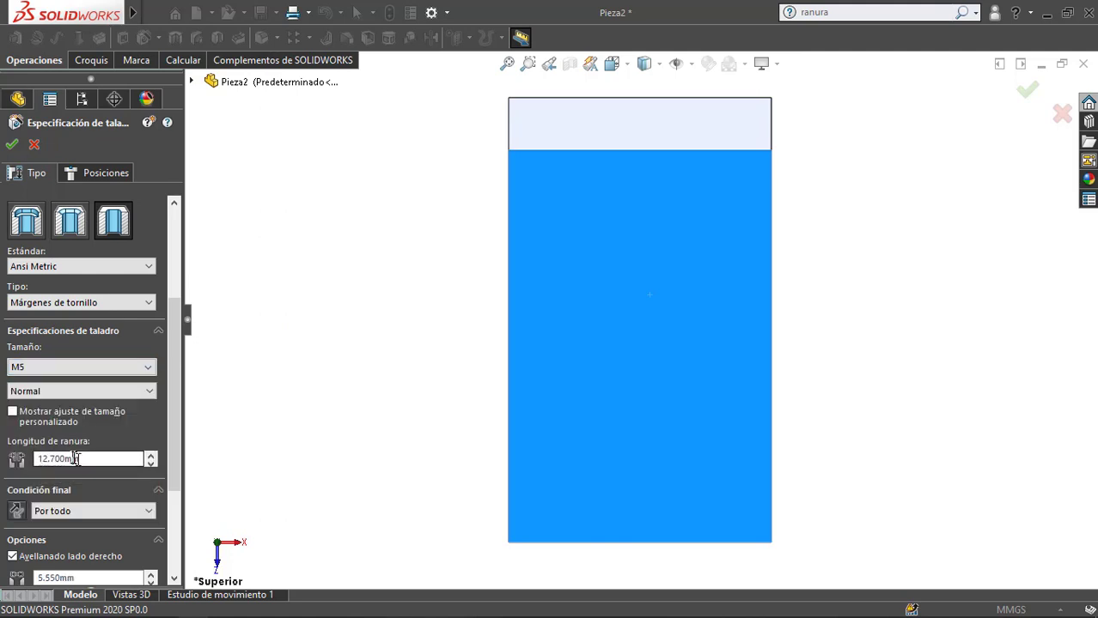
pyautogui.doubleClick(69, 458)
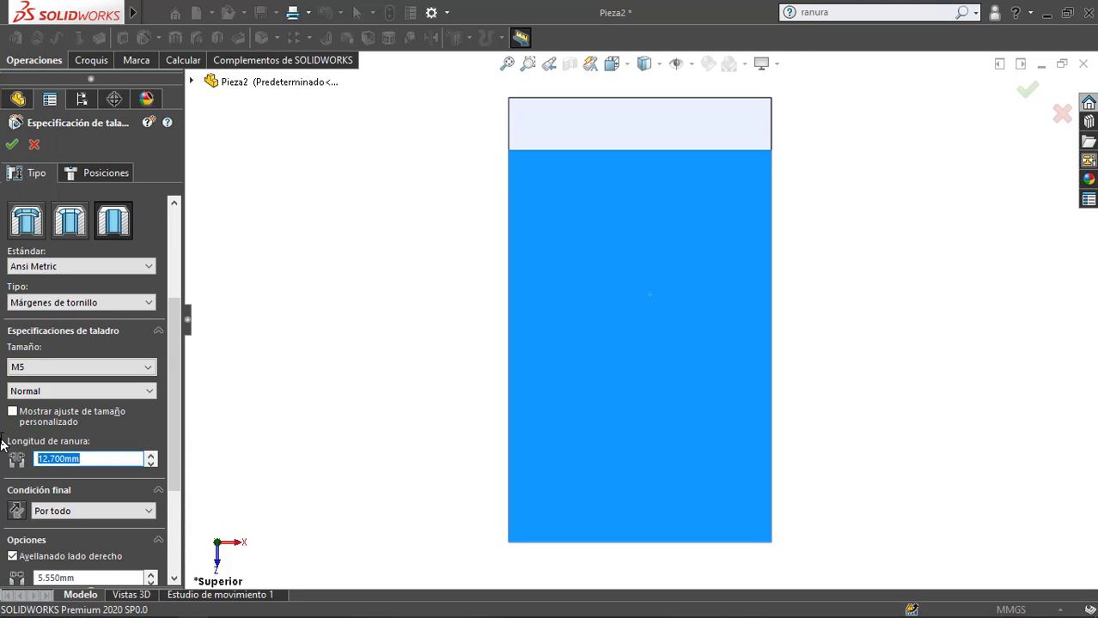
pyautogui.write('15')
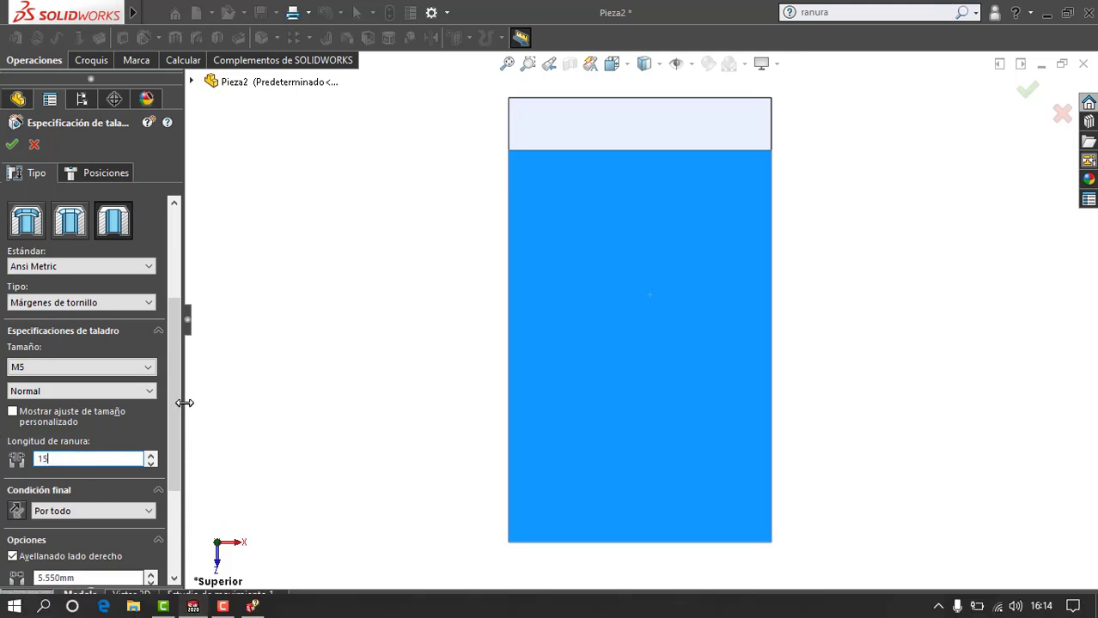
pyautogui.moveTo(173, 381); pyautogui.dragTo(175, 466)
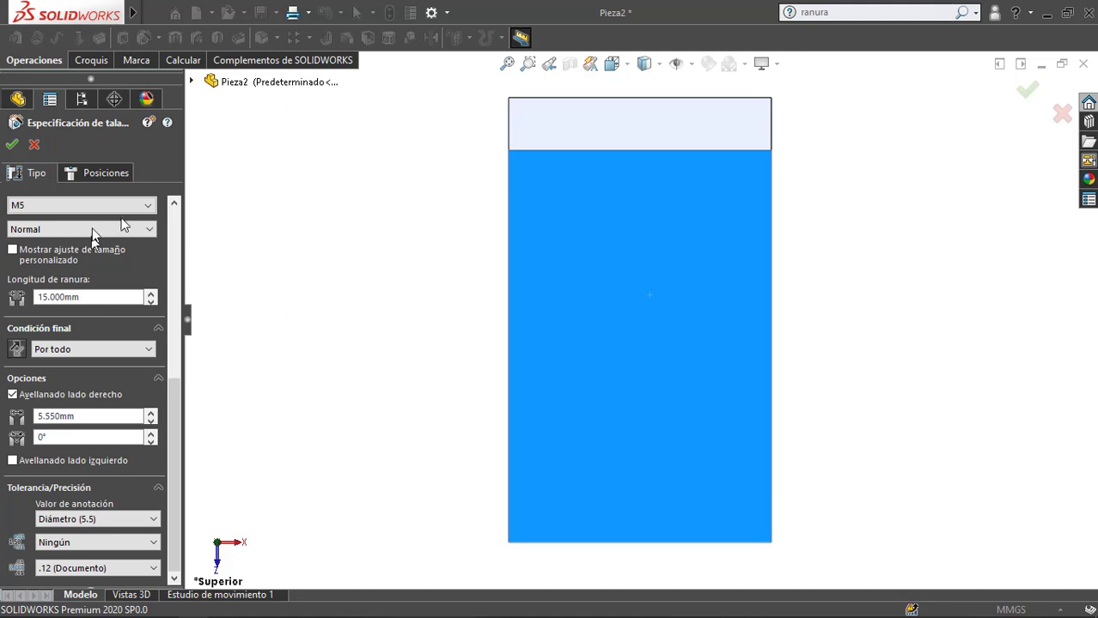
pyautogui.click(32, 394)
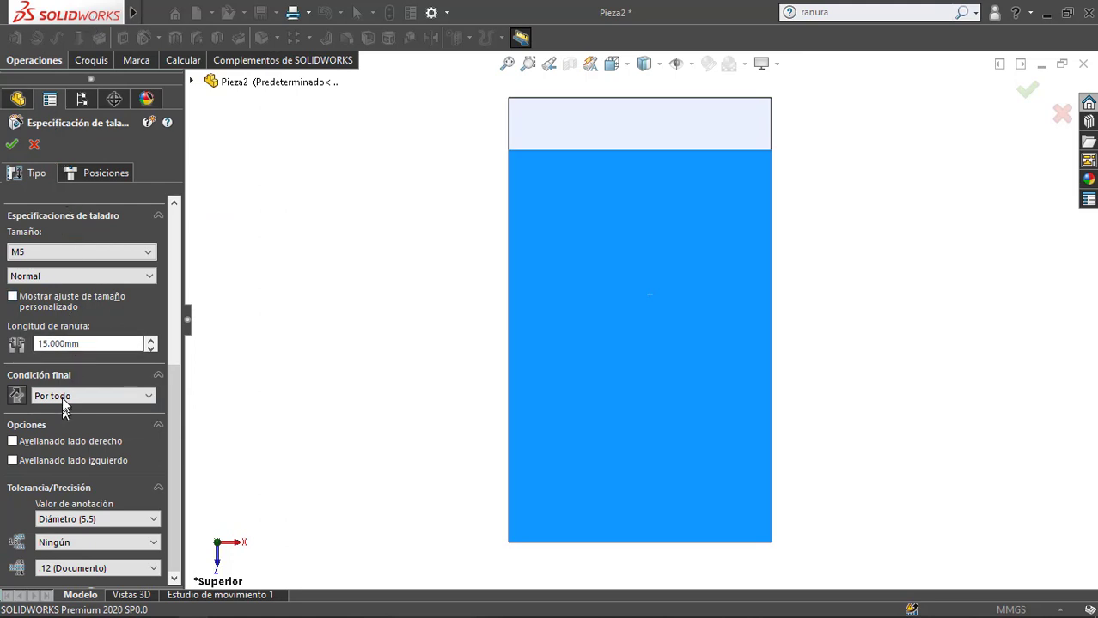
# Step: Place two slots side by side at the same height on the horizontal leg's face
pyautogui.click(95, 173)
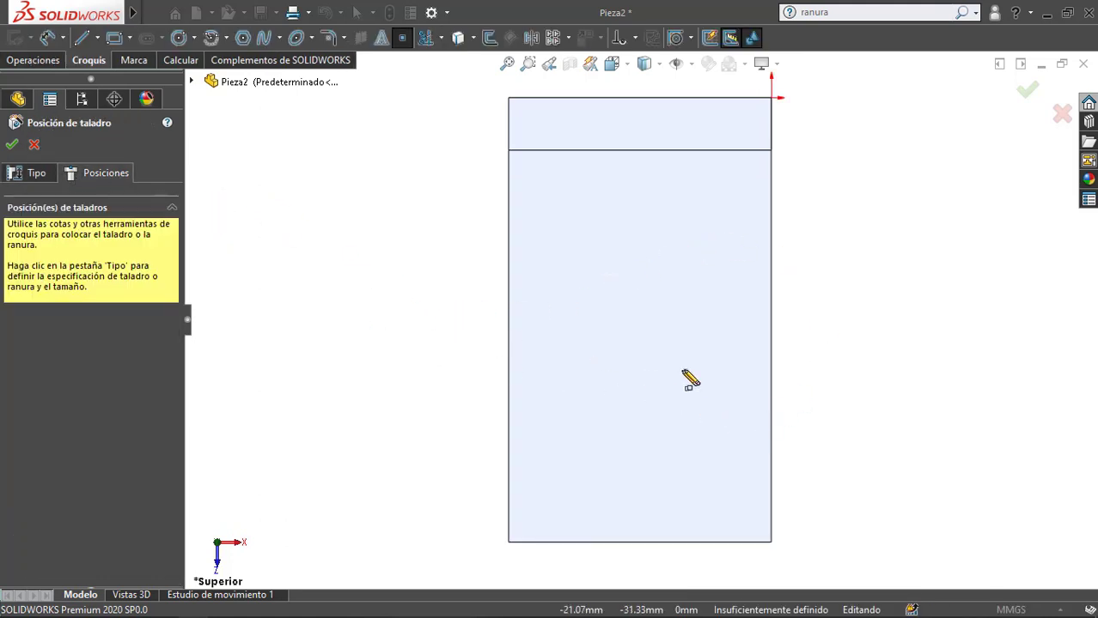
pyautogui.click(572, 339)
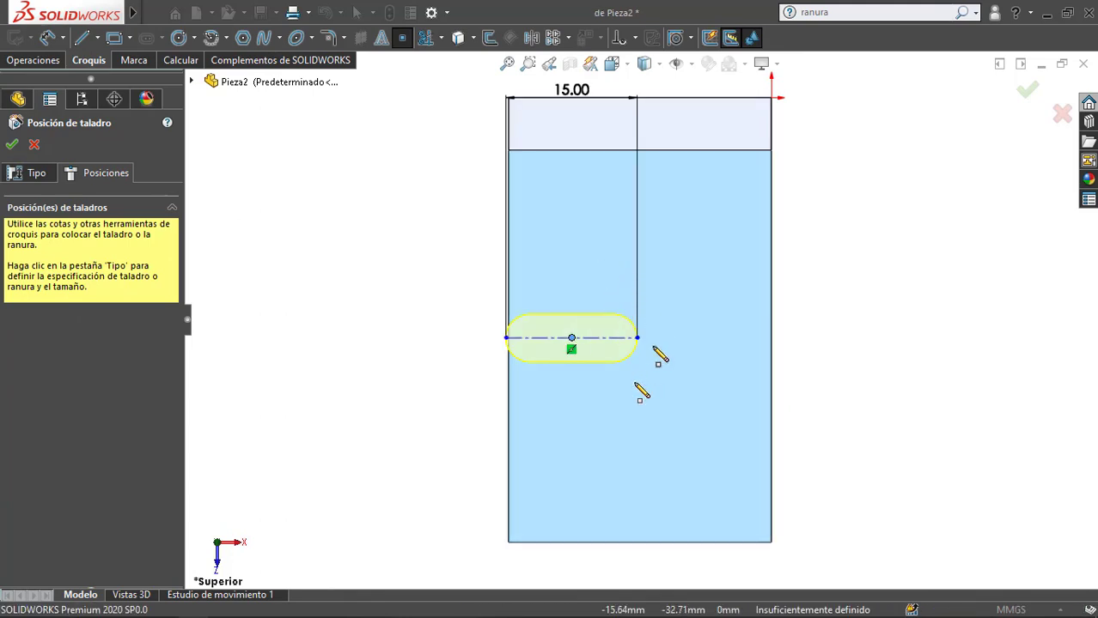
pyautogui.click(712, 339)
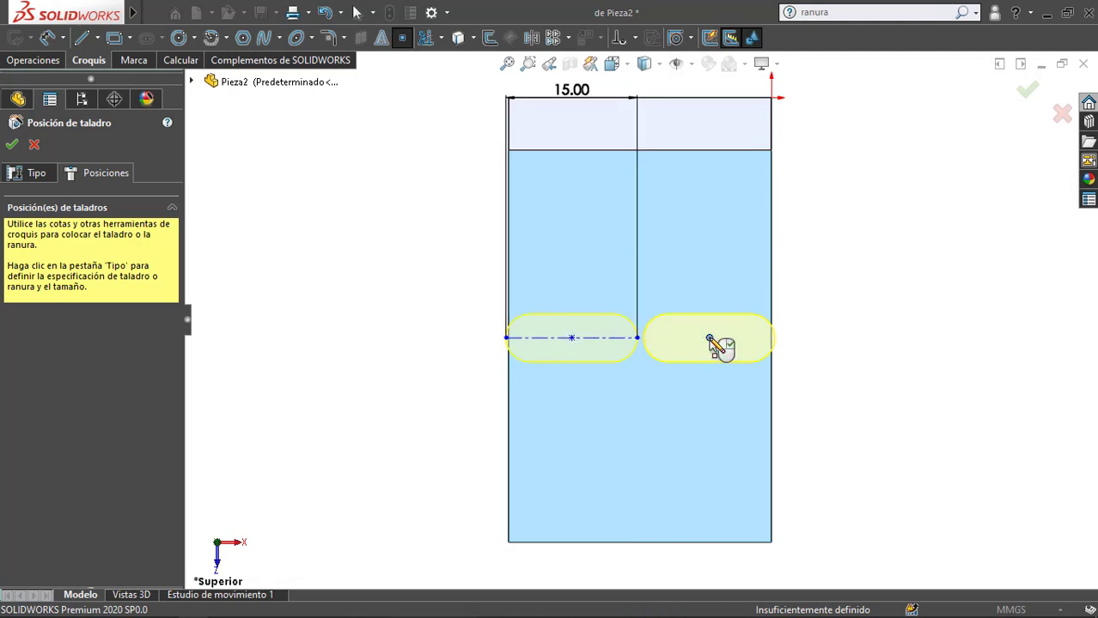
pyautogui.click(711, 340)
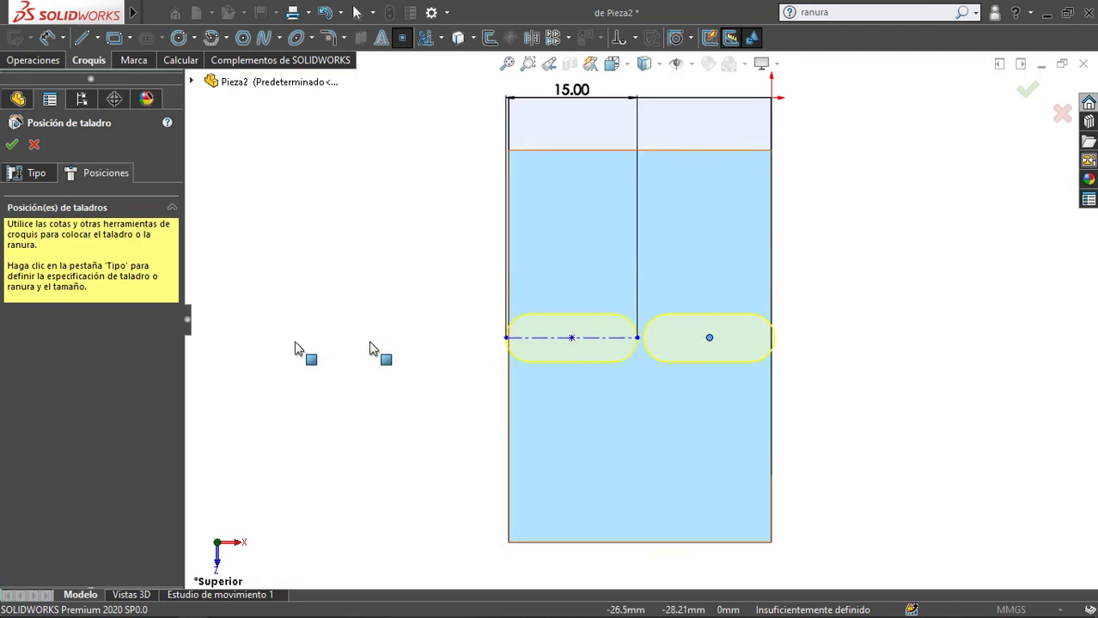
pyautogui.press('Escape')
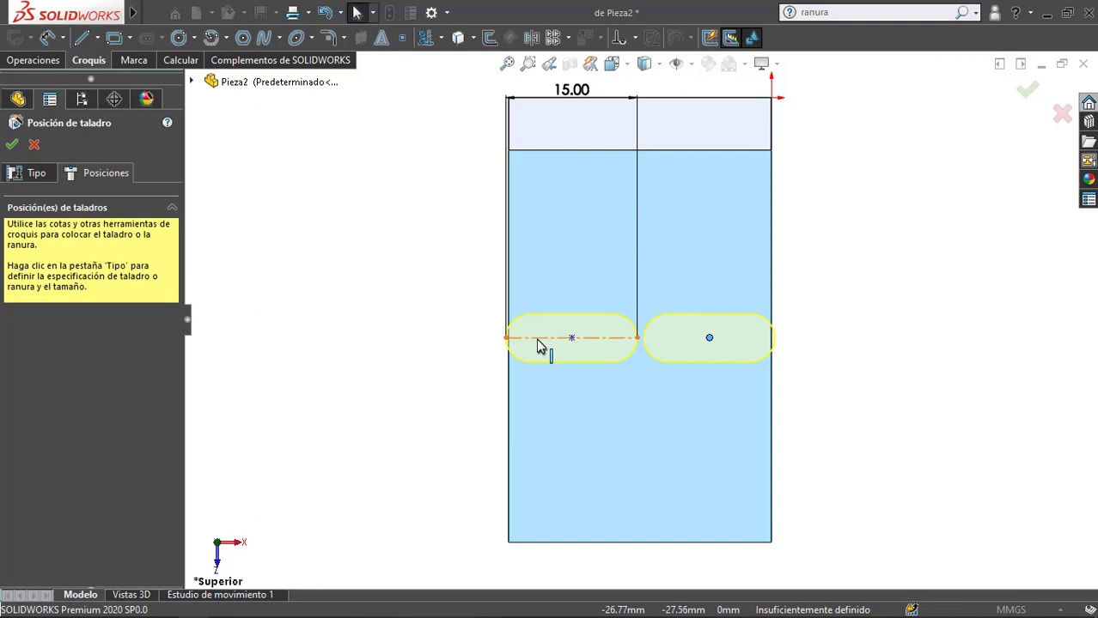
# Step: Make the left slot's centreline vertical and move the slot about 6.2 mm inside the left edge, level with the right slot
pyautogui.click(538, 340)
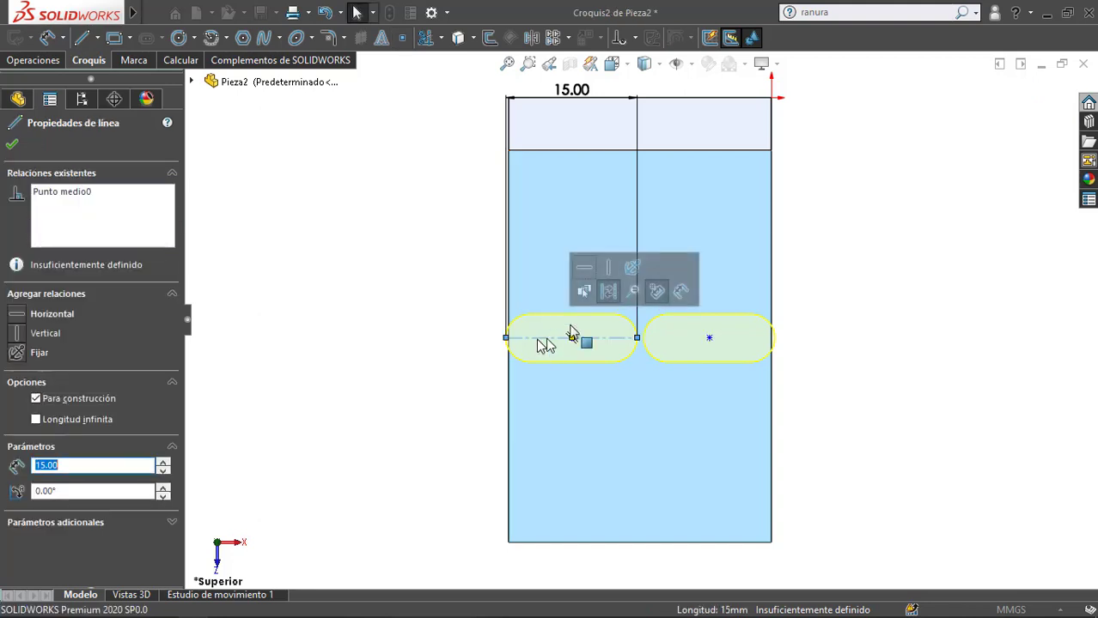
pyautogui.click(609, 270)
pyautogui.click(318, 307)
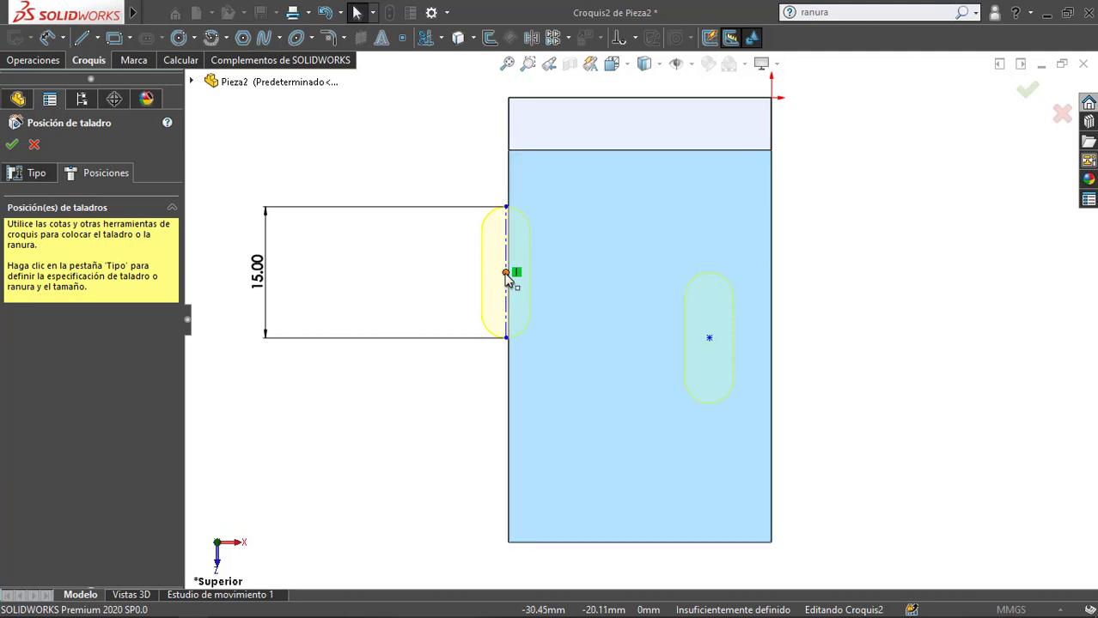
pyautogui.moveTo(523, 284); pyautogui.dragTo(564, 339)
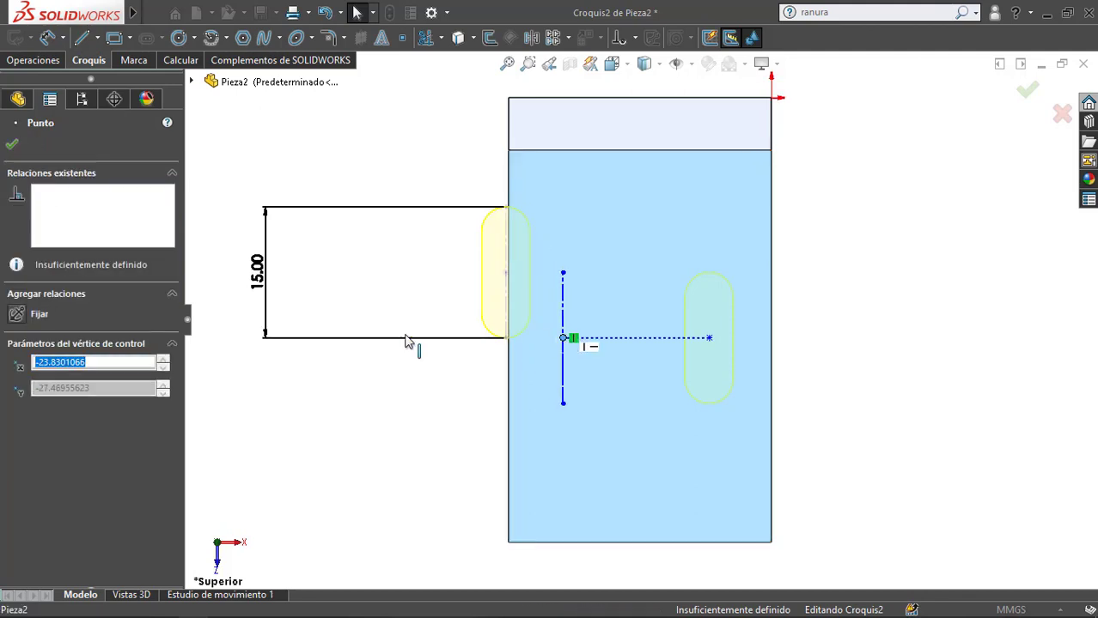
# Step: Dimension the left slot's centreline 6 mm from the leg's left edge
pyautogui.click(49, 39)
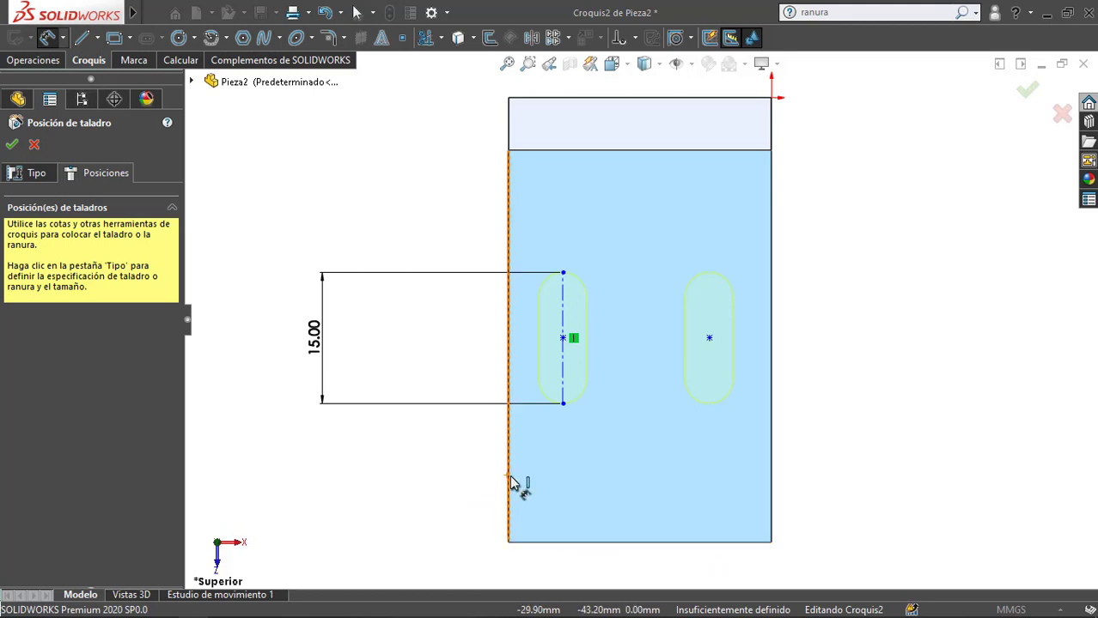
pyautogui.click(510, 479)
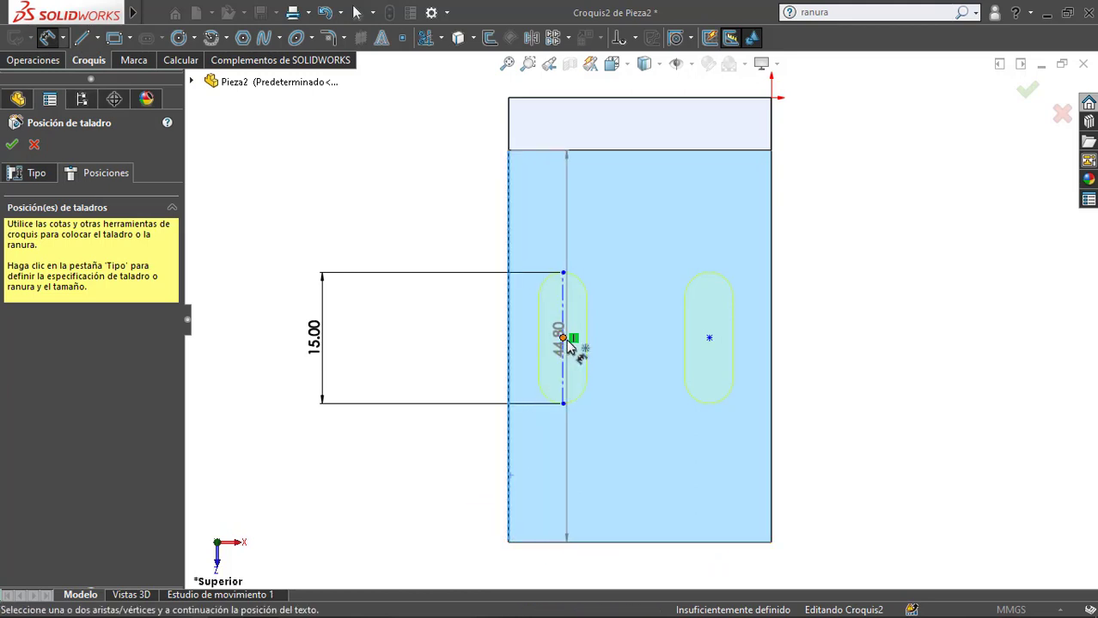
pyautogui.click(564, 365)
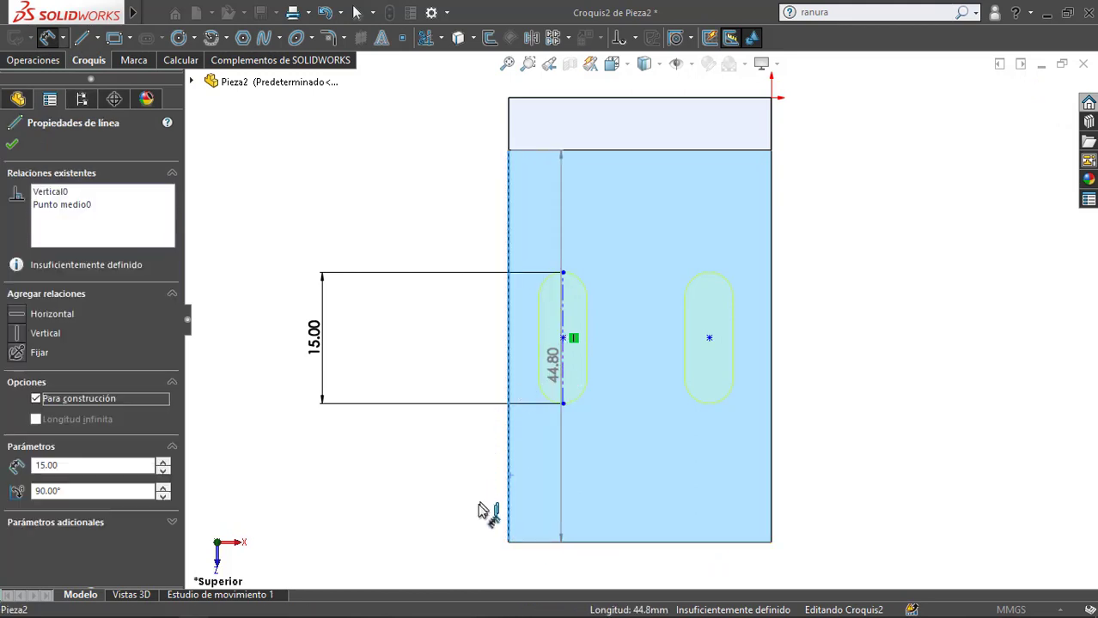
pyautogui.click(468, 573)
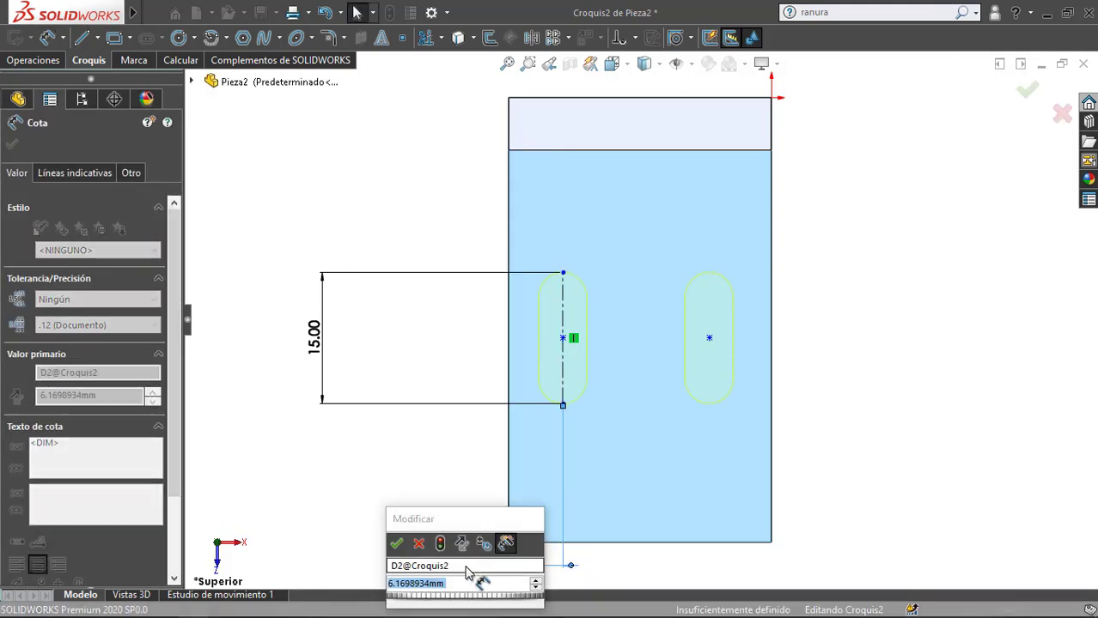
pyautogui.write('6')
pyautogui.press('Return')
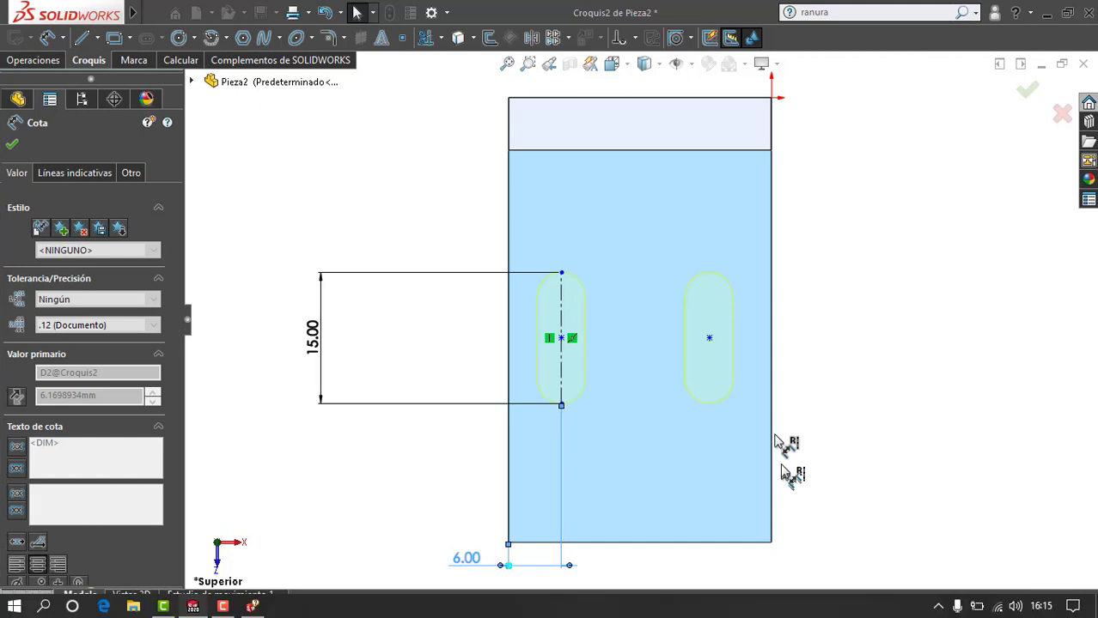
# Step: Dimension the left slot's centre 25 mm from the bracket's outer upper edge, at the vertical leg
pyautogui.click(562, 338)
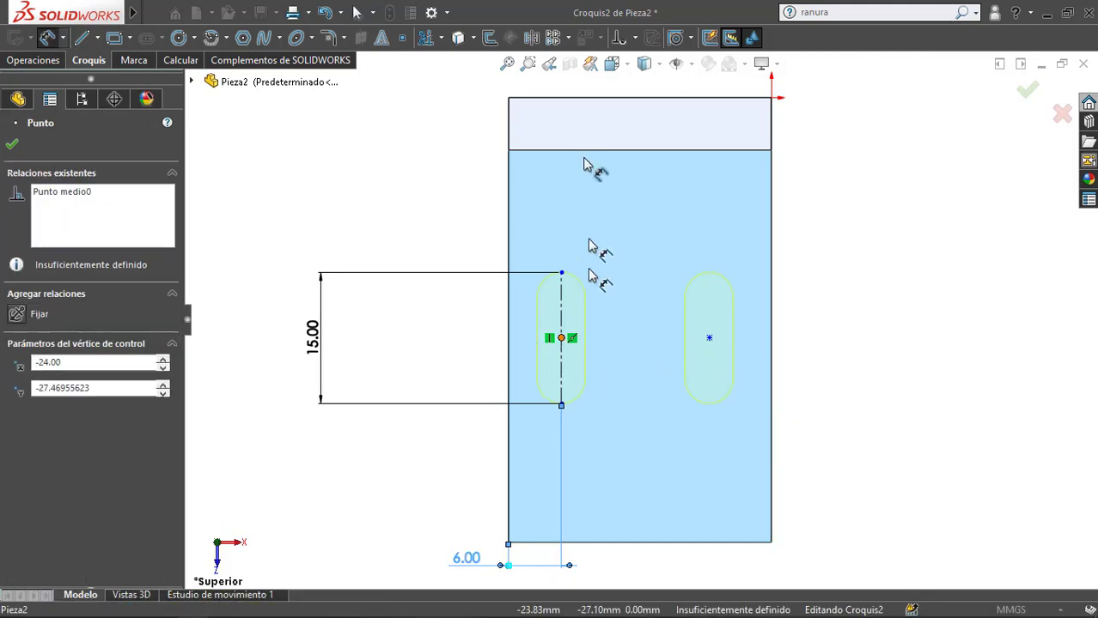
pyautogui.click(552, 98)
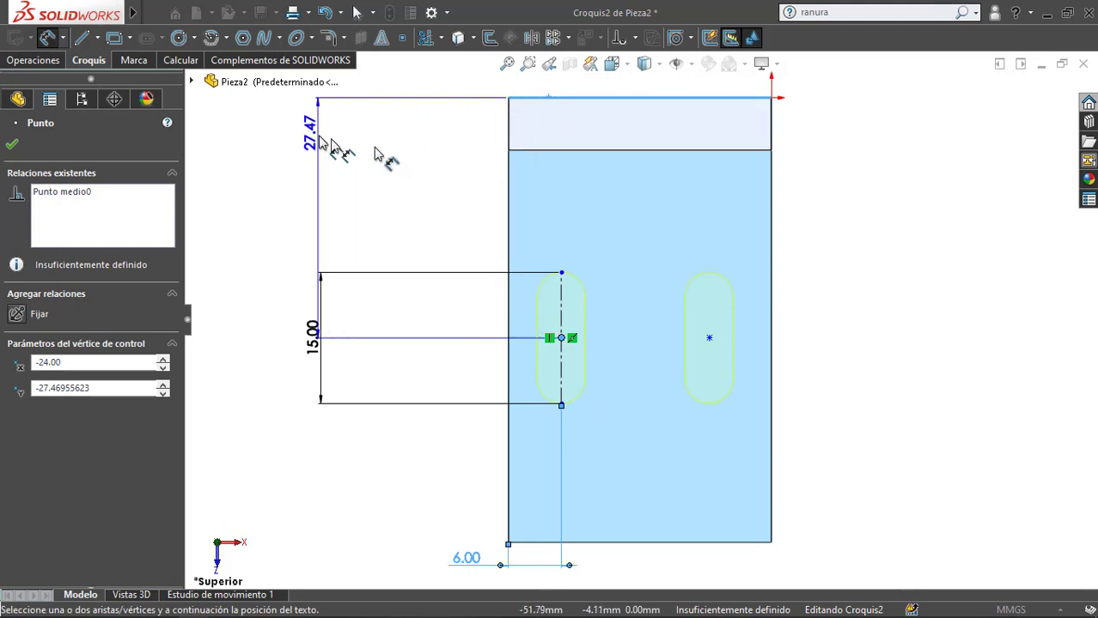
pyautogui.click(859, 201)
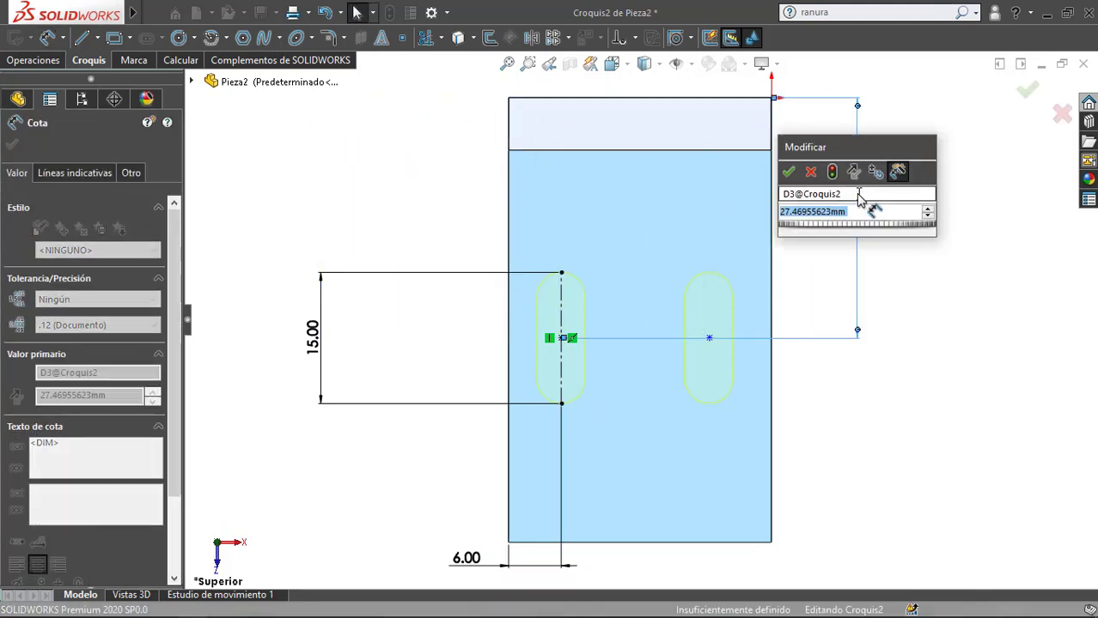
pyautogui.click(792, 211)
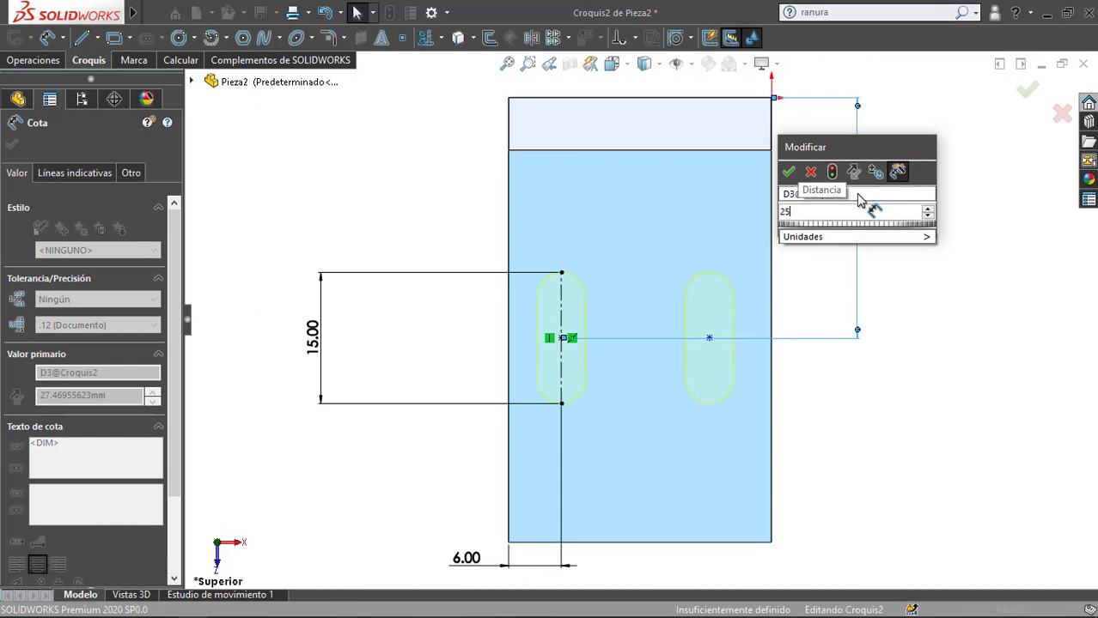
pyautogui.click(788, 172)
pyautogui.click(927, 268)
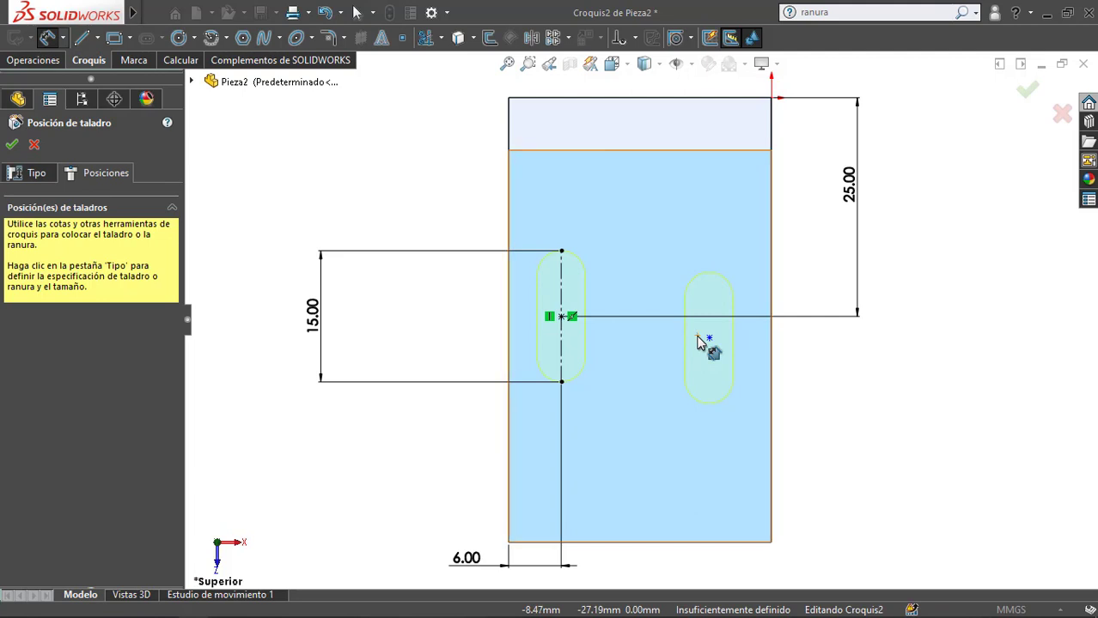
# Step: Draw a construction line between the two slot centres and constrain it horizontal
pyautogui.click(97, 38)
pyautogui.click(107, 74)
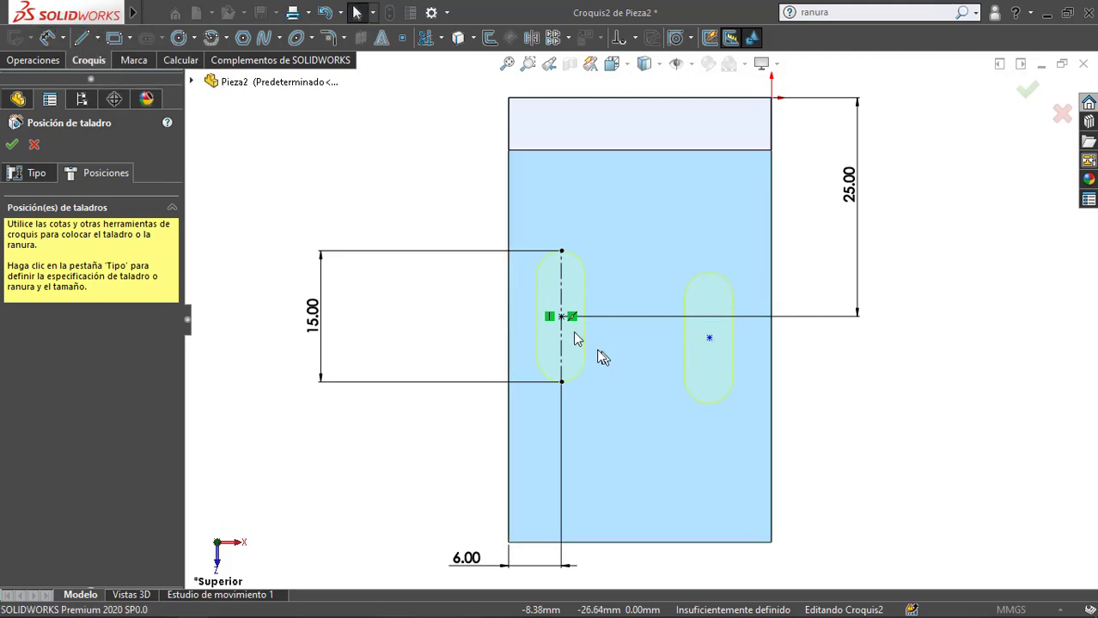
pyautogui.click(569, 317)
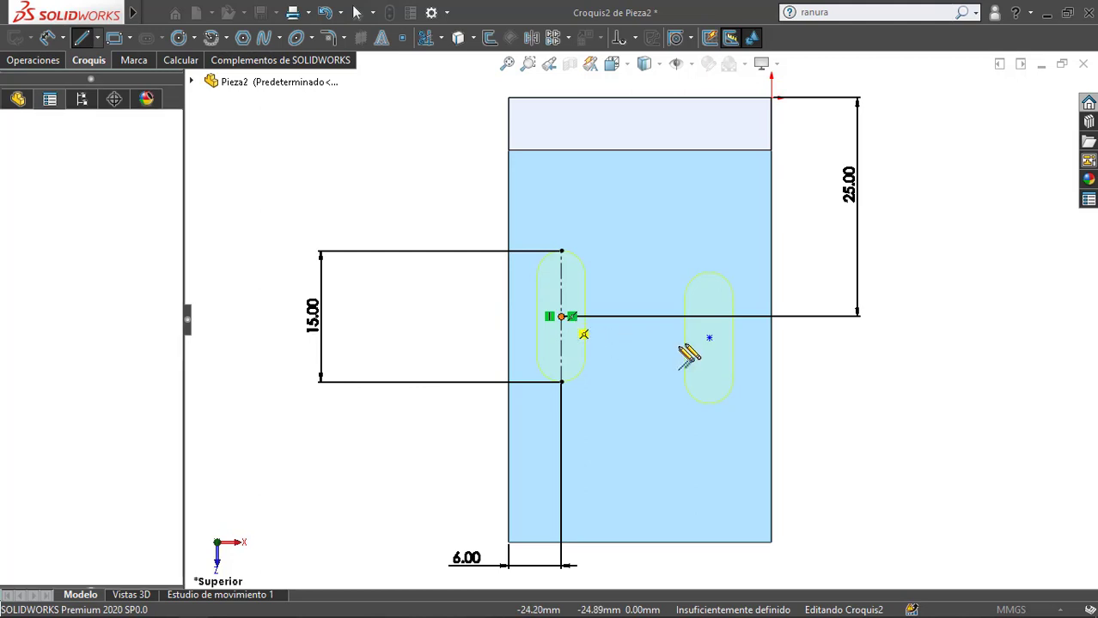
pyautogui.click(710, 339)
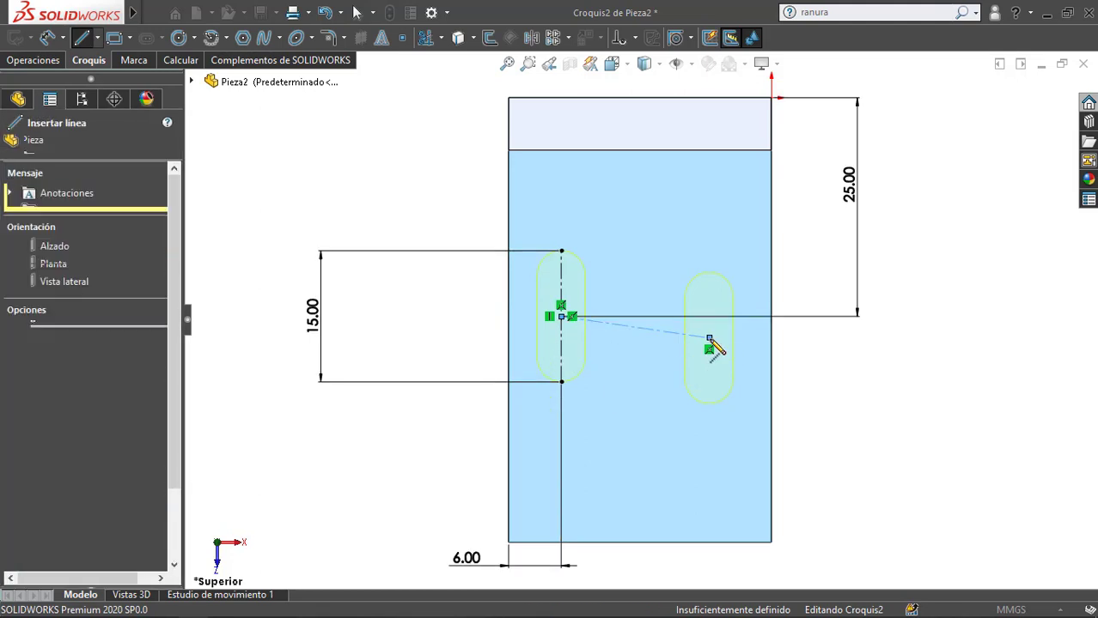
pyautogui.press('Escape')
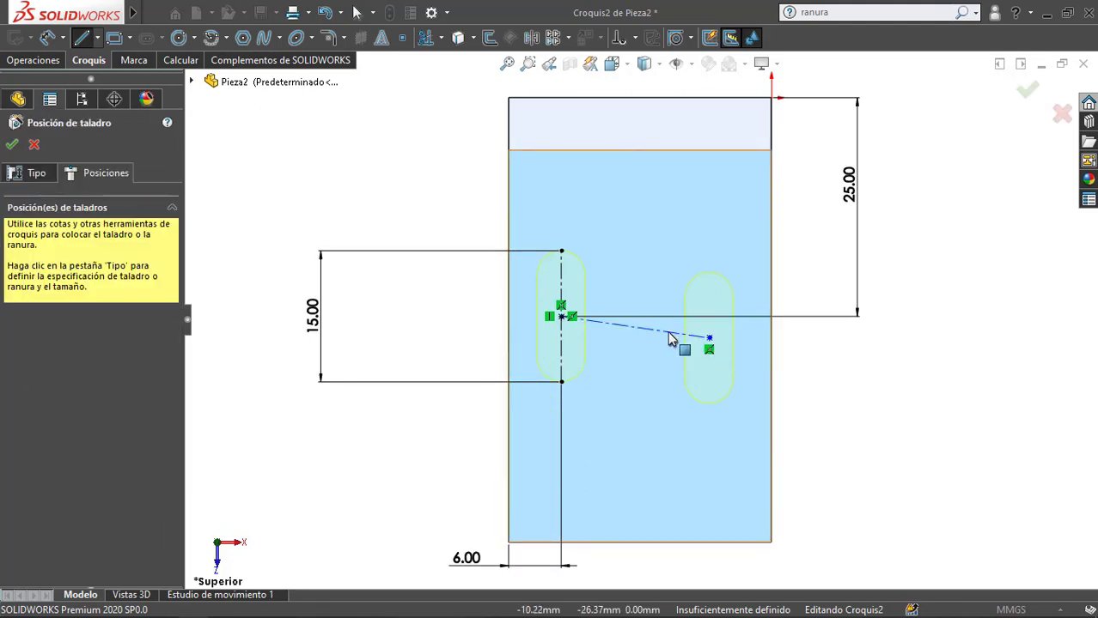
pyautogui.click(669, 334)
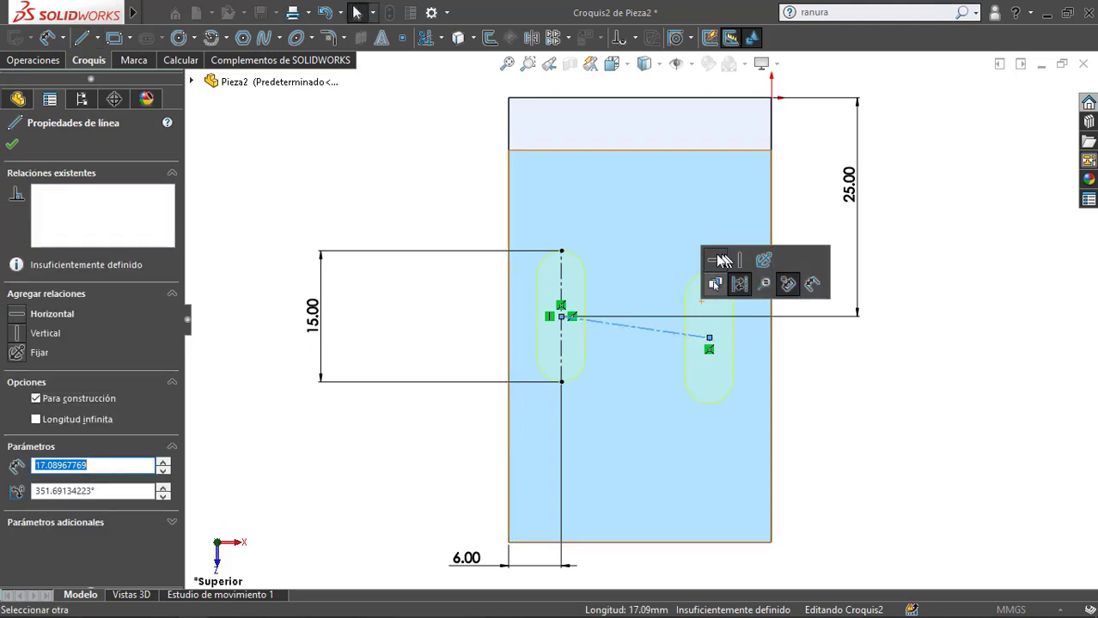
pyautogui.click(421, 171)
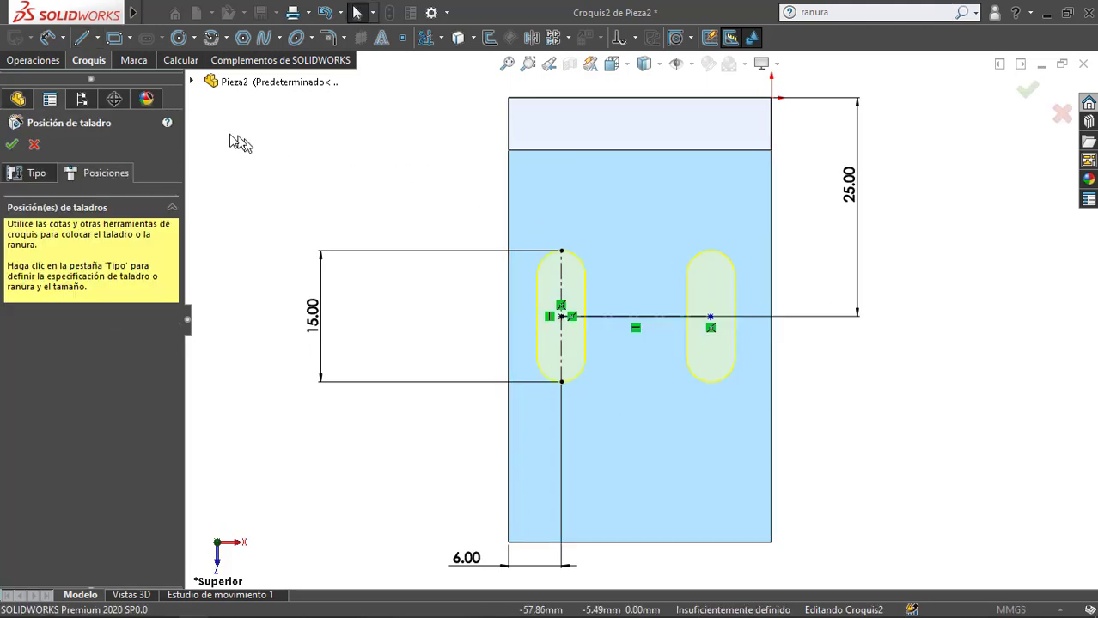
pyautogui.click(98, 38)
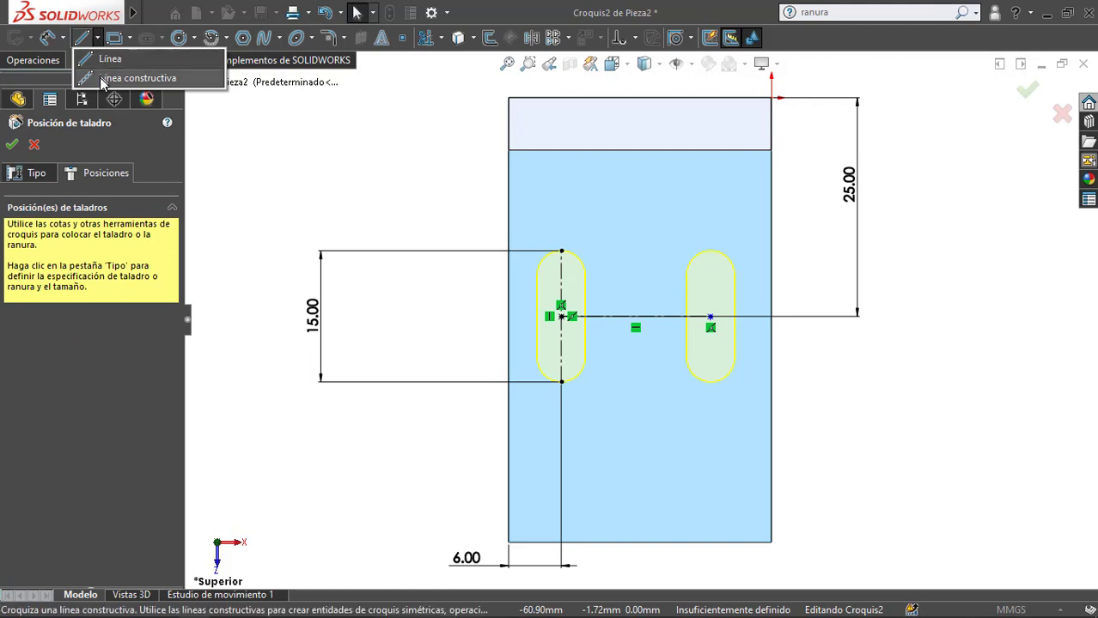
pyautogui.click(96, 76)
pyautogui.click(561, 317)
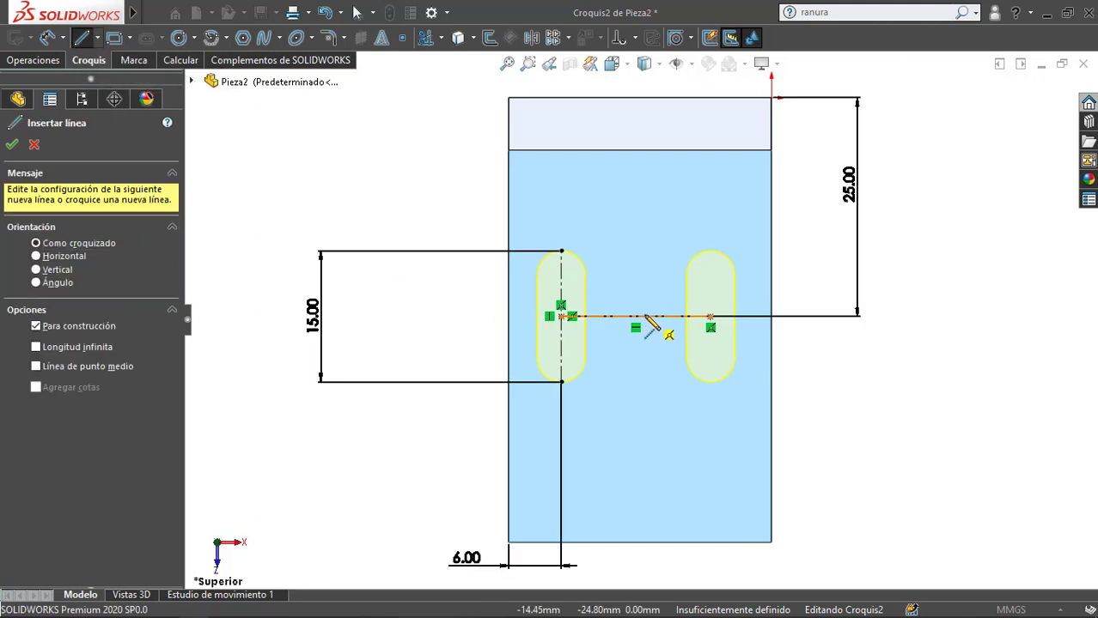
pyautogui.click(635, 317)
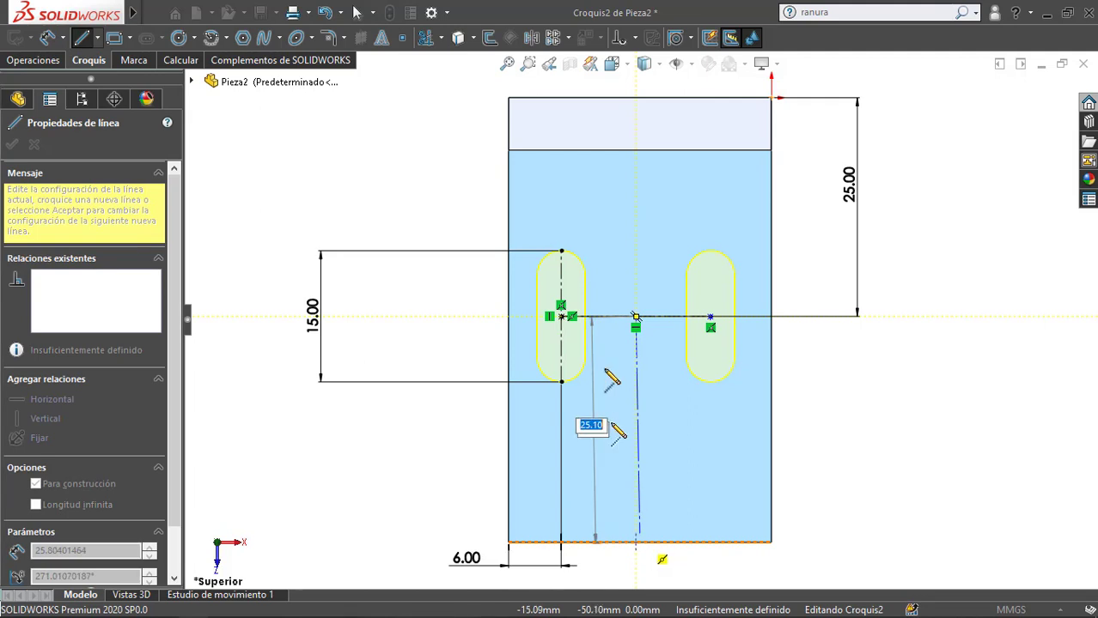
pyautogui.press('Escape')
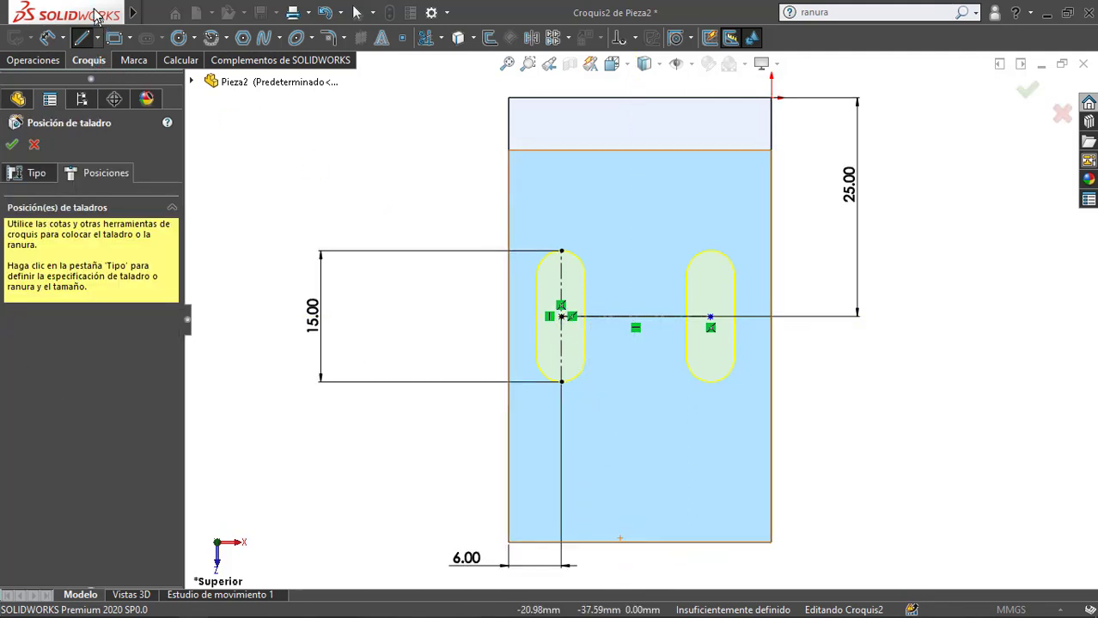
# Step: Draw horizontal construction lines from the left slot's centre to the left edge and from the right slot's centre to the right edge
pyautogui.click(99, 39)
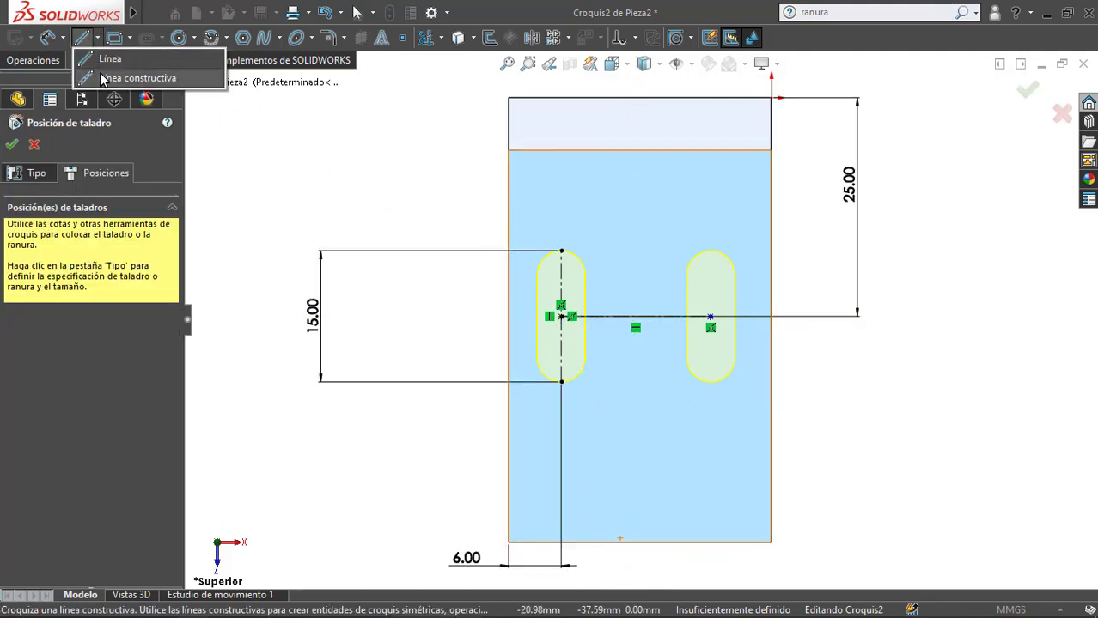
pyautogui.click(108, 73)
pyautogui.click(559, 316)
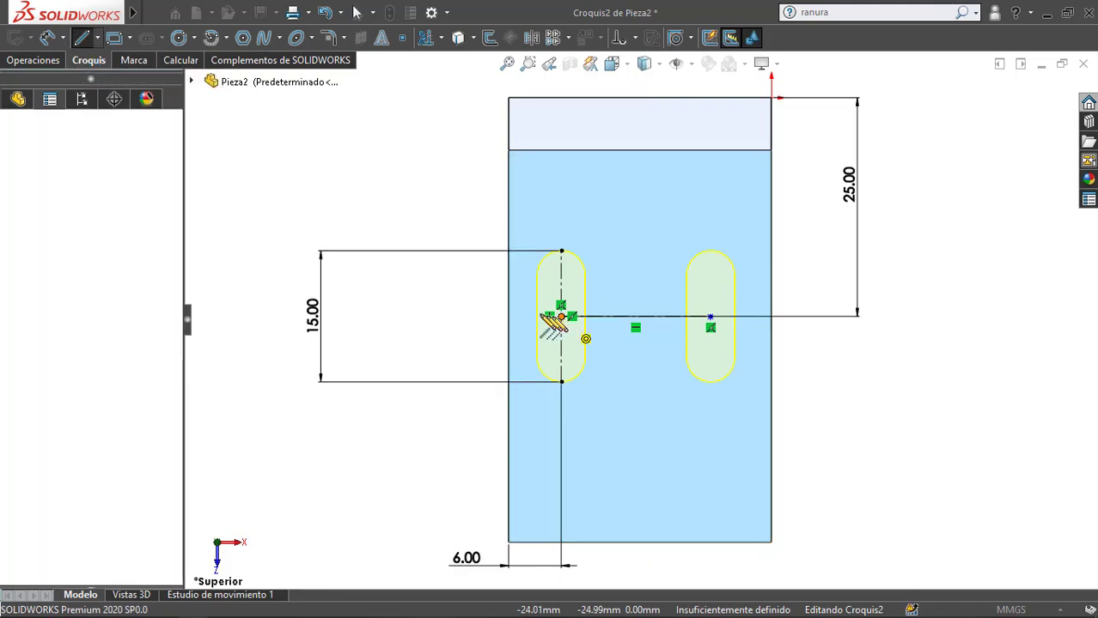
pyautogui.click(509, 317)
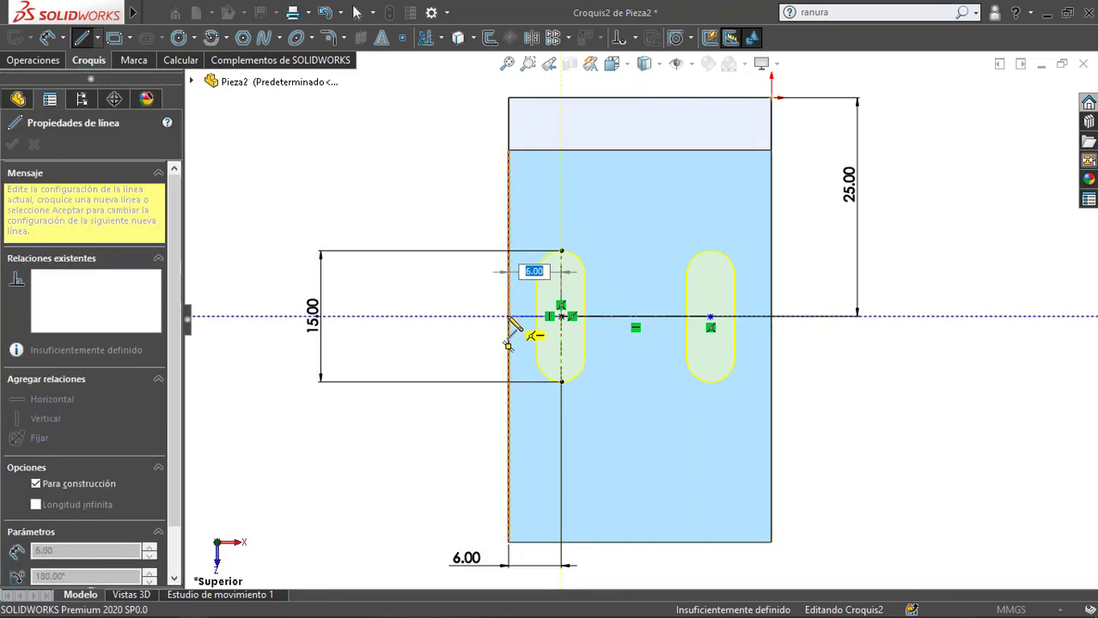
pyautogui.press('Escape')
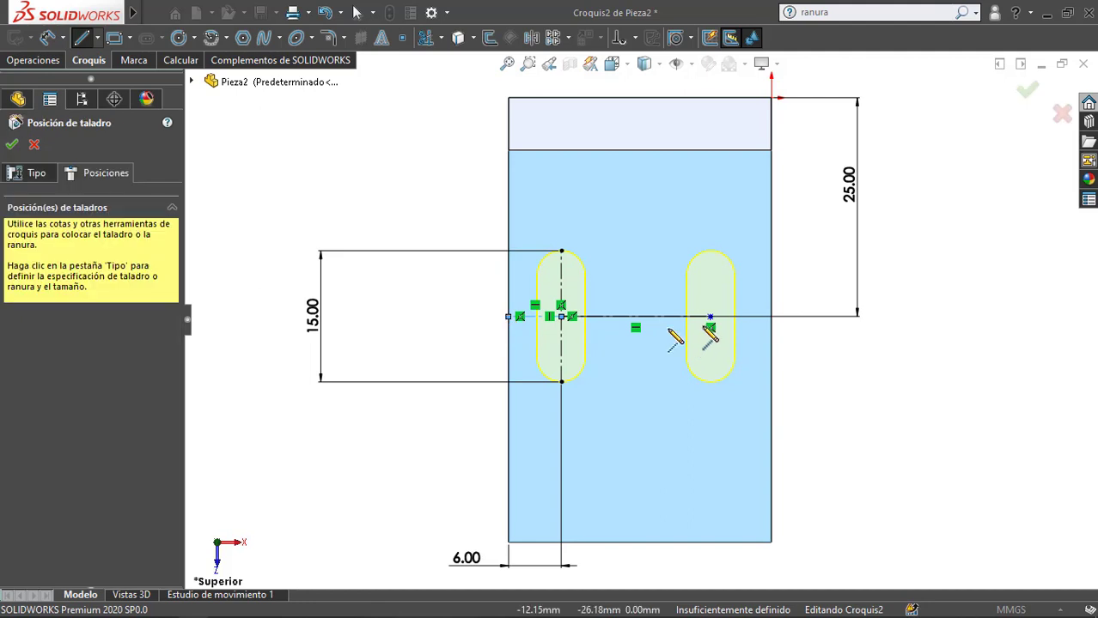
pyautogui.click(710, 317)
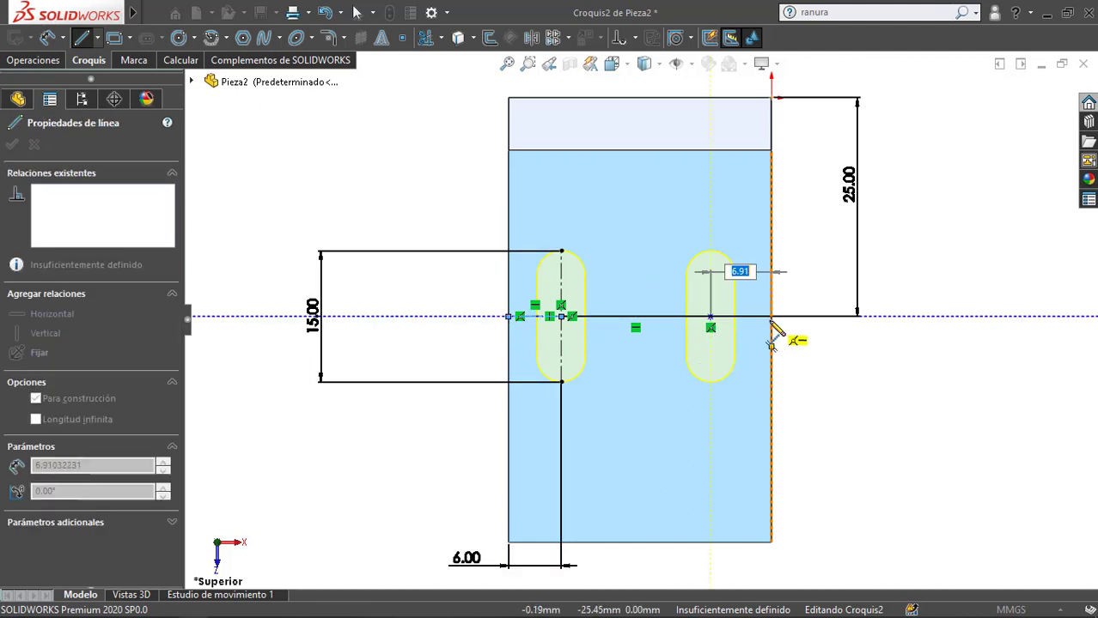
pyautogui.click(772, 320)
pyautogui.press('Escape')
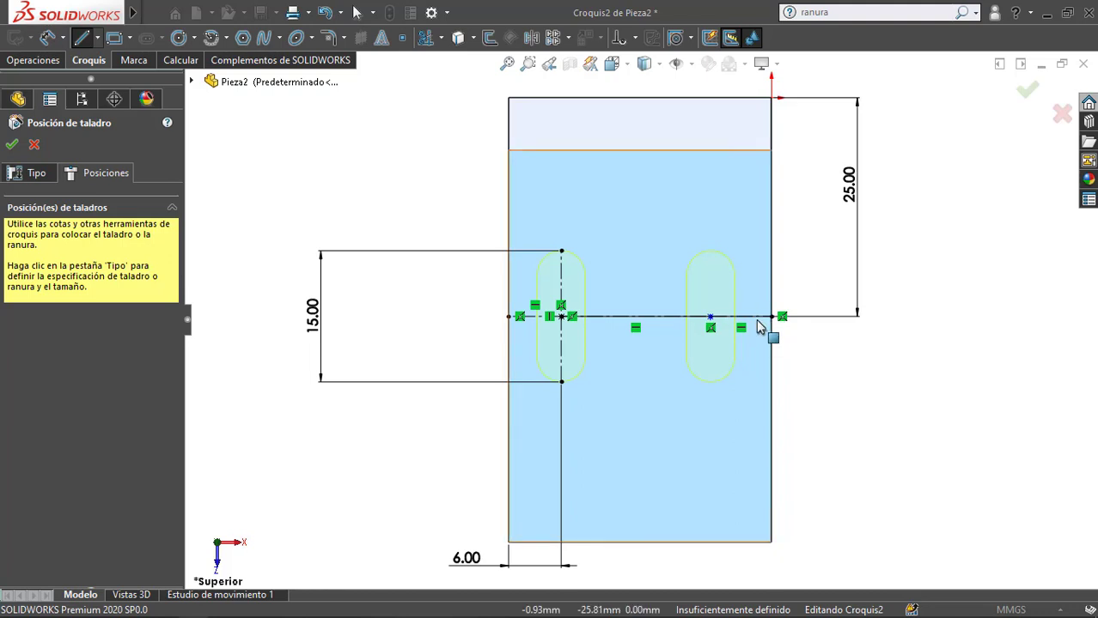
# Step: Make the two construction lines running to the side edges equal in length and finish the slot feature
pyautogui.click(754, 316)
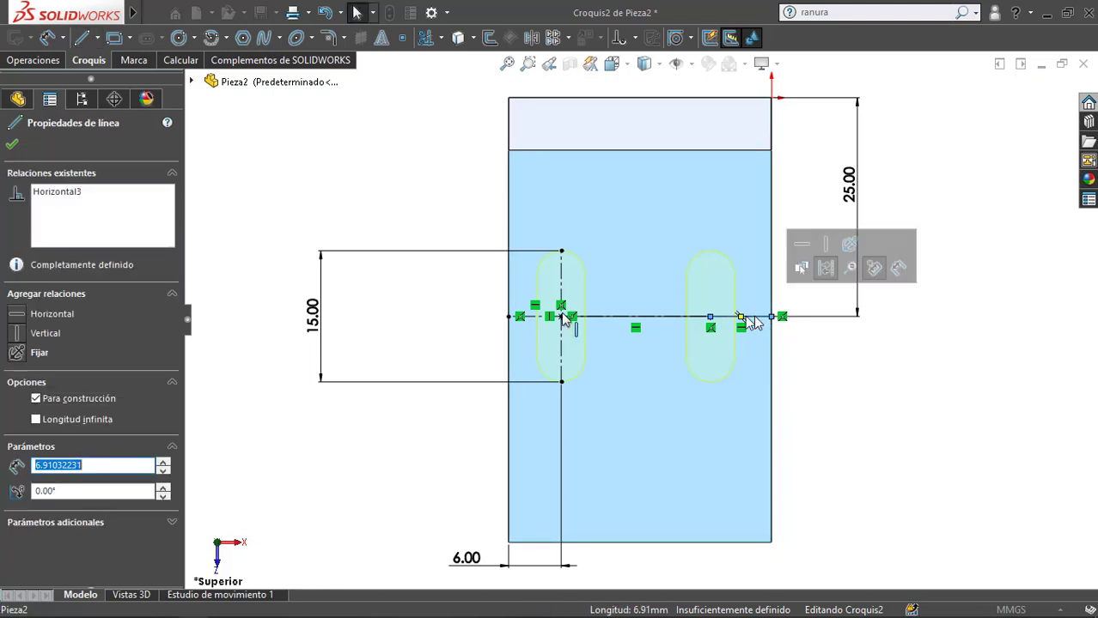
pyautogui.click(534, 317)
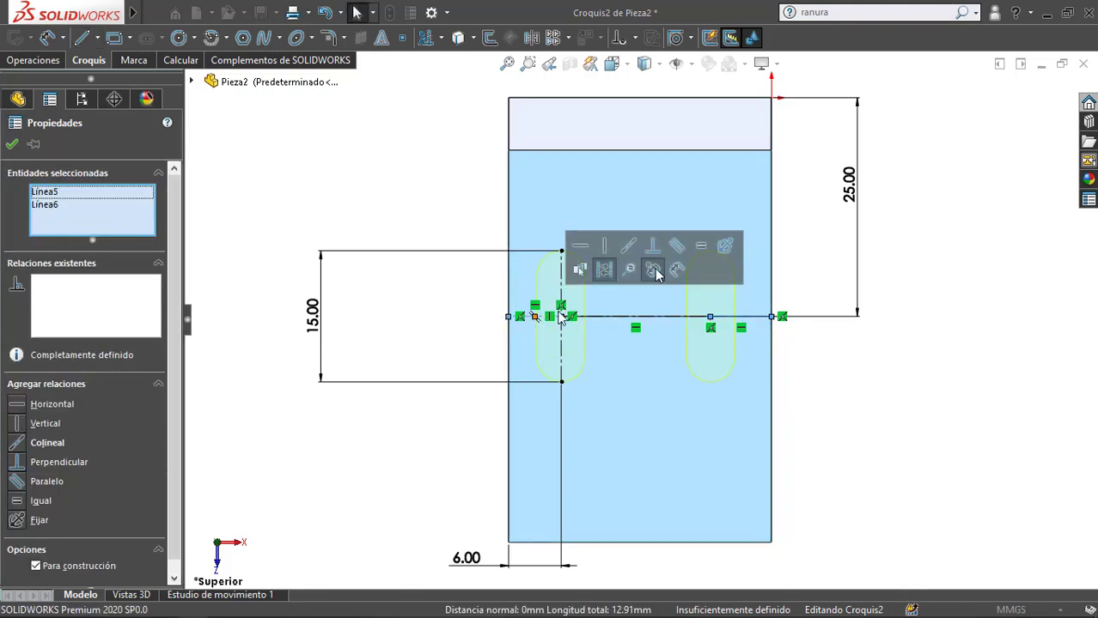
pyautogui.click(701, 248)
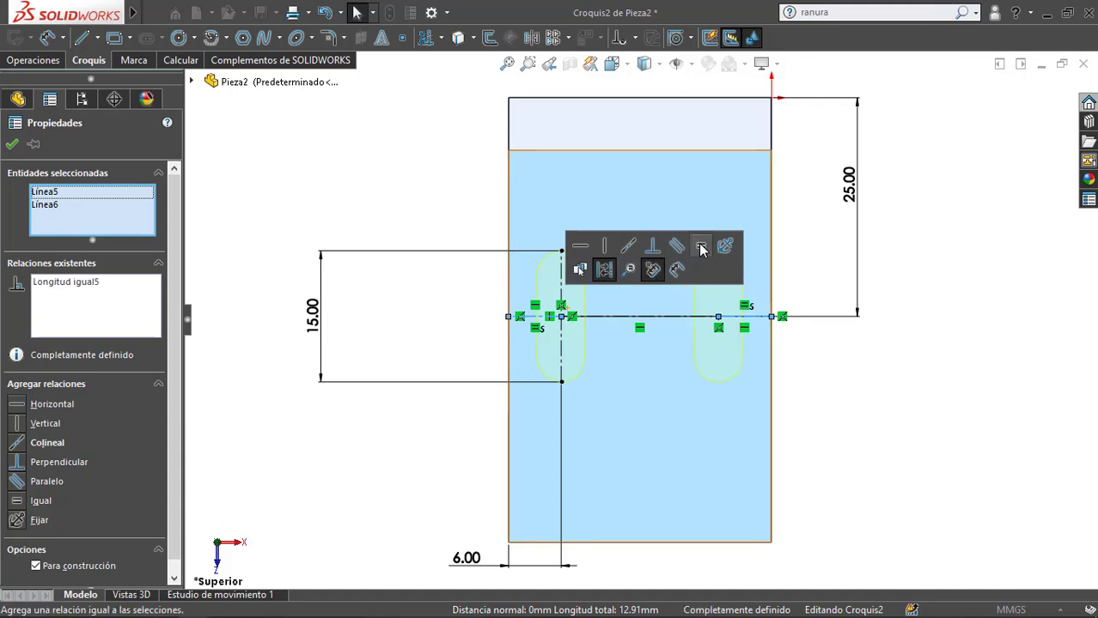
pyautogui.click(970, 337)
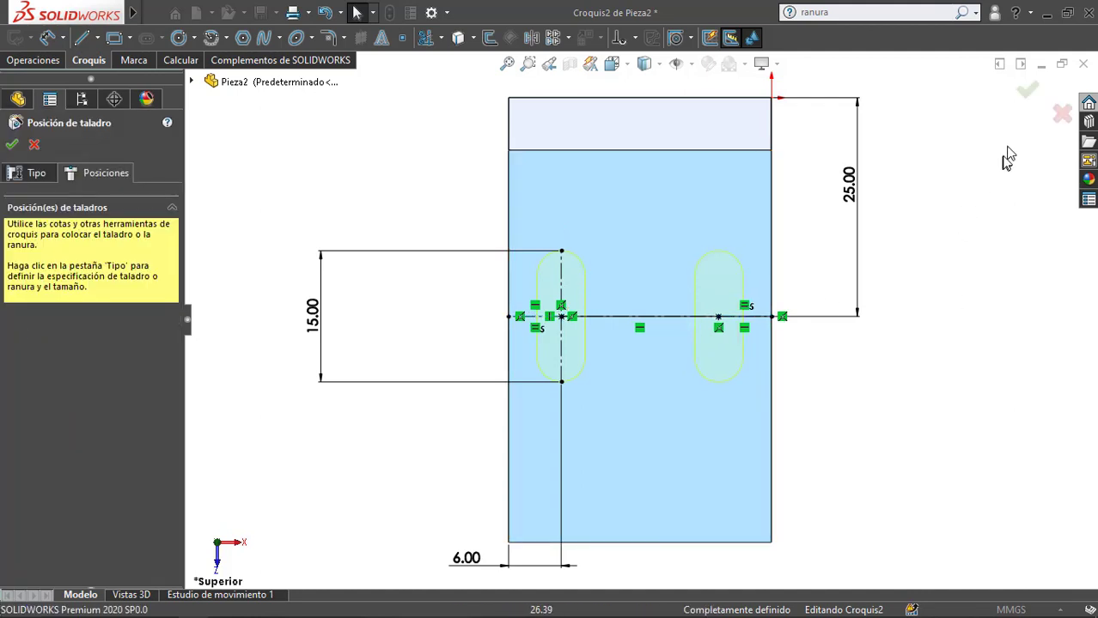
pyautogui.click(1026, 92)
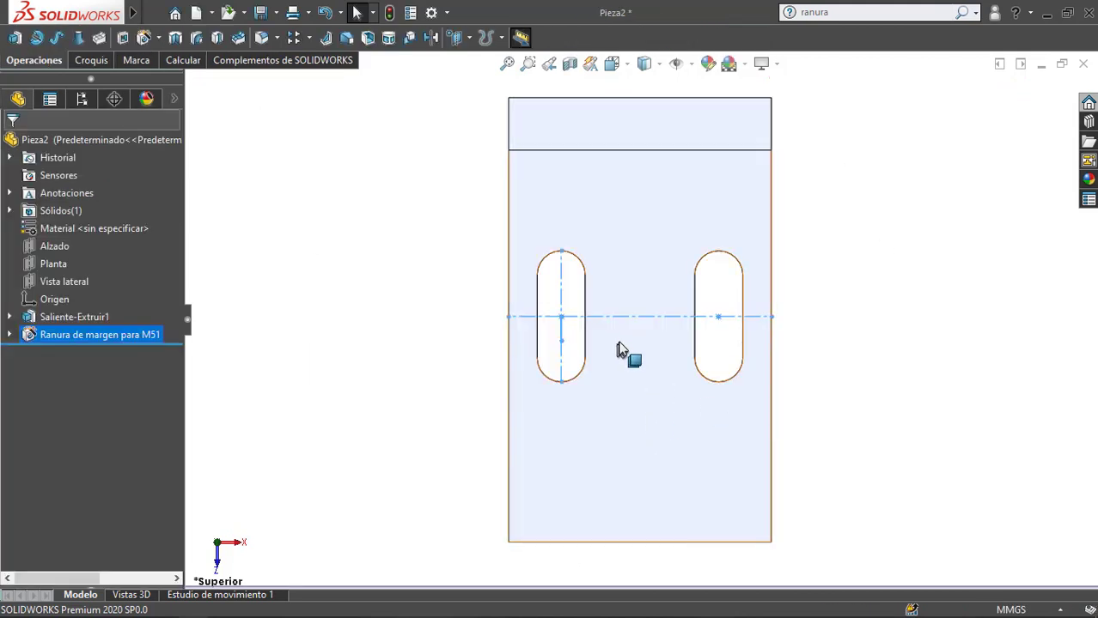
# Step: Examine the two cut slots in the horizontal leg from several angles and close up
pyautogui.moveTo(624, 343); pyautogui.dragTo(698, 507, button='middle')
pyautogui.scroll(1, 699, 507)
pyautogui.scroll(-2, 773, 378)
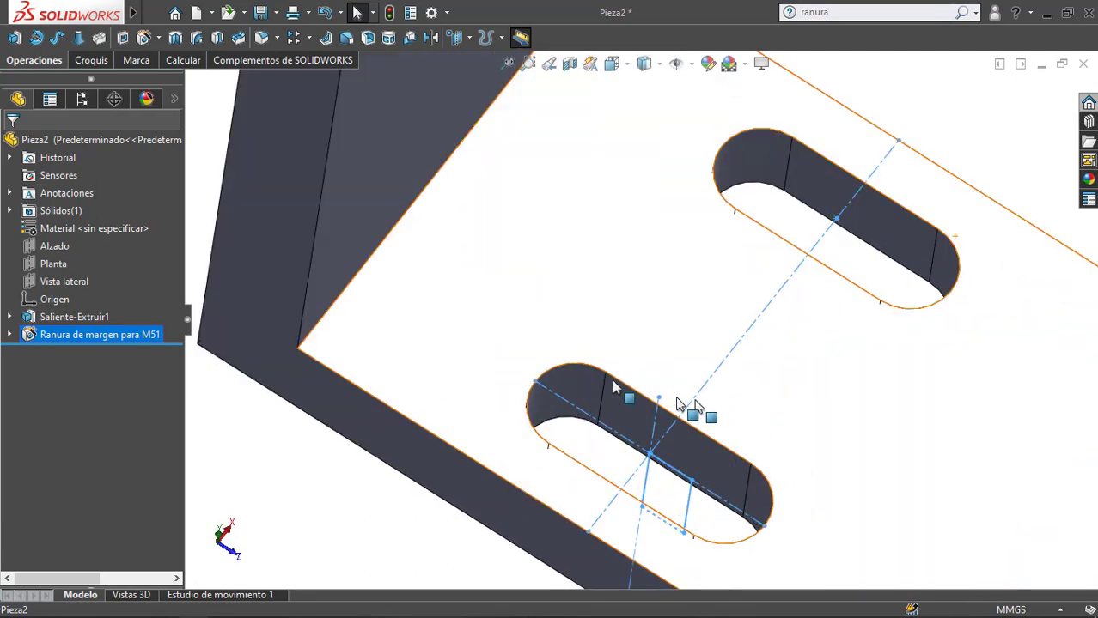
pyautogui.scroll(-2, 676, 396)
pyautogui.moveTo(676, 397); pyautogui.dragTo(585, 486, button='middle')
pyautogui.scroll(3, 585, 486)
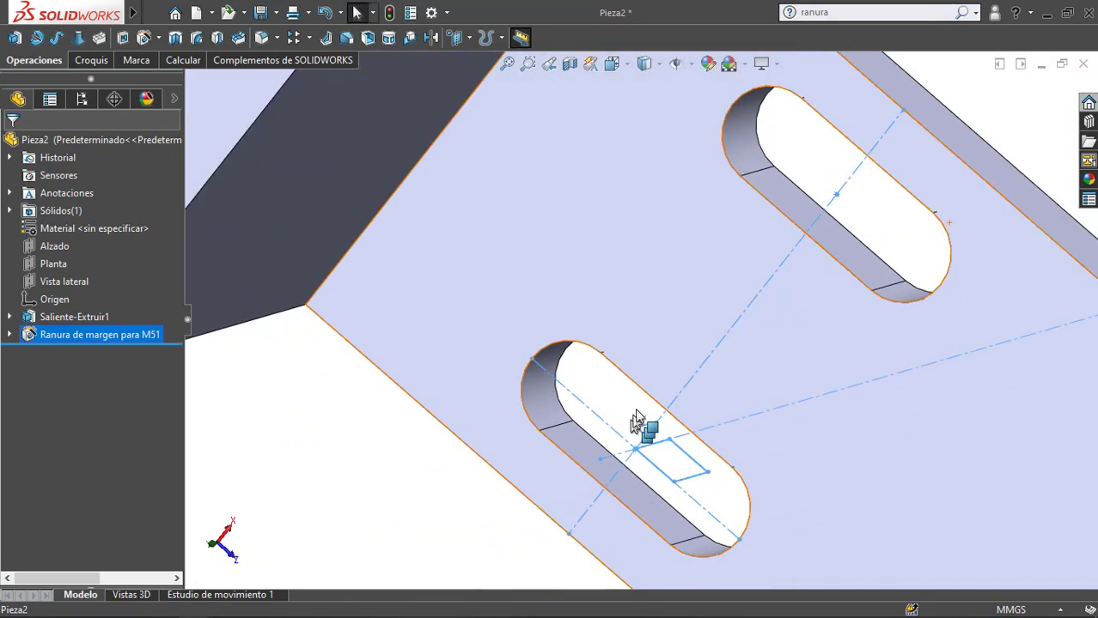
pyautogui.moveTo(698, 419); pyautogui.dragTo(644, 335, button='middle')
pyautogui.scroll(-4, 591, 292)
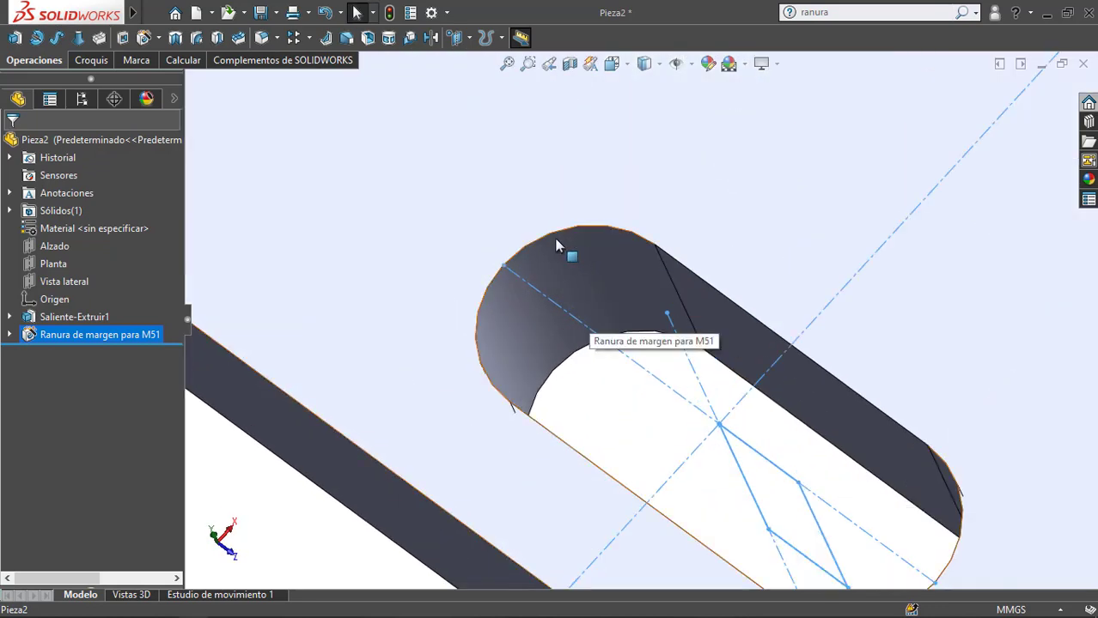
# Step: Check the radius of the rounded end face of the slot nearest the leg's left edge
pyautogui.click(553, 246)
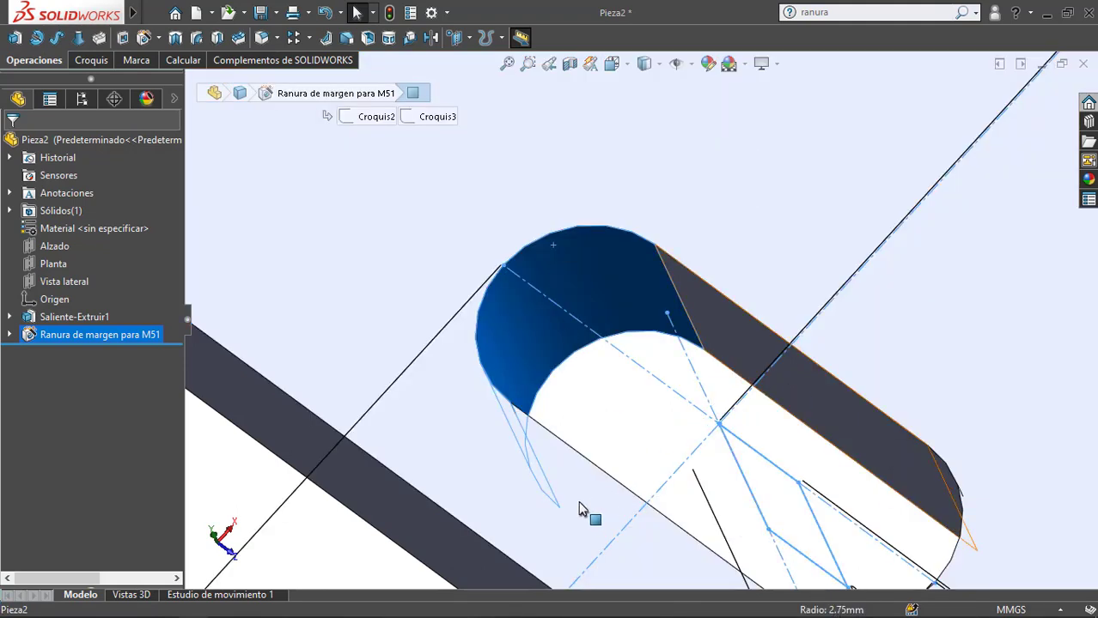
pyautogui.scroll(1, 587, 509)
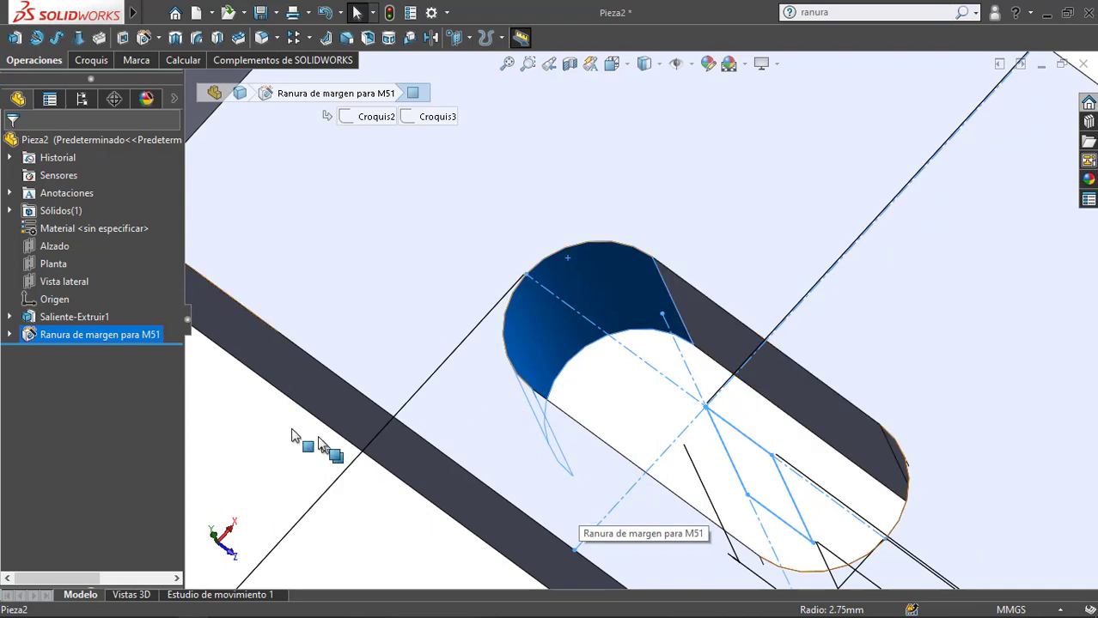
pyautogui.moveTo(721, 361)
pyautogui.mouseDown(button='middle')
pyautogui.moveTo(711, 362)
pyautogui.moveTo(757, 350)
pyautogui.mouseUp(button='middle')
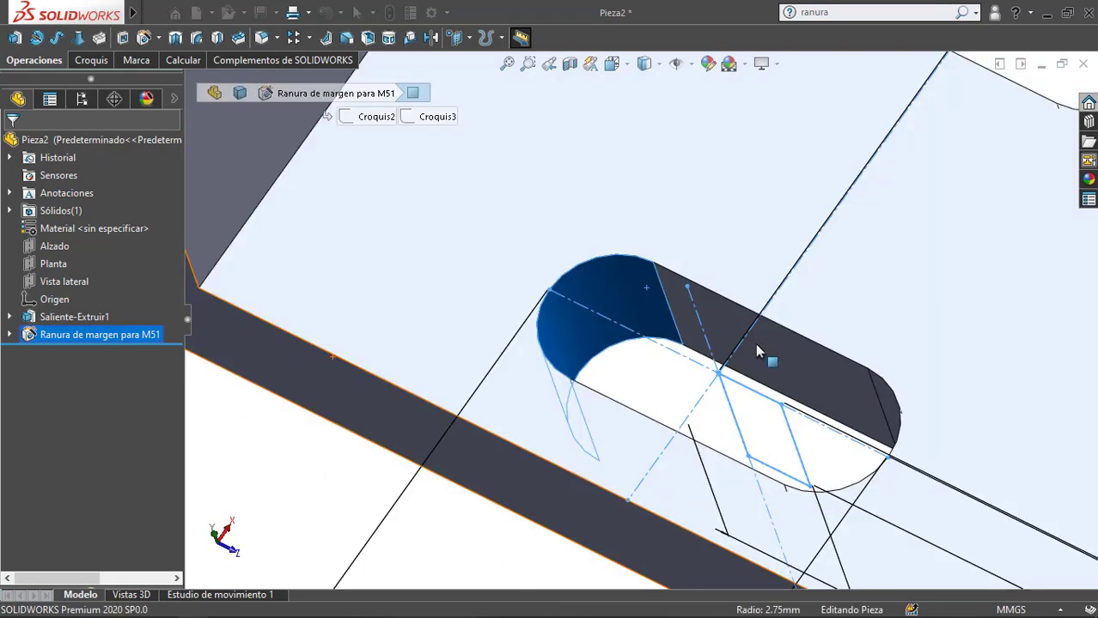
pyautogui.scroll(3, 673, 317)
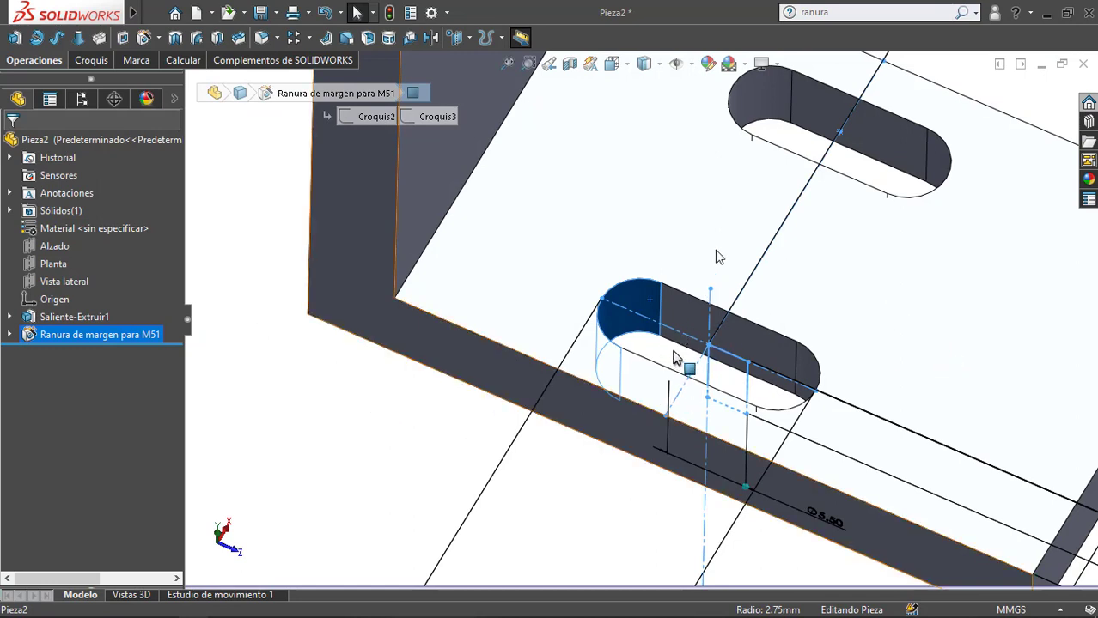
pyautogui.scroll(-1, 683, 357)
pyautogui.press('Escape')
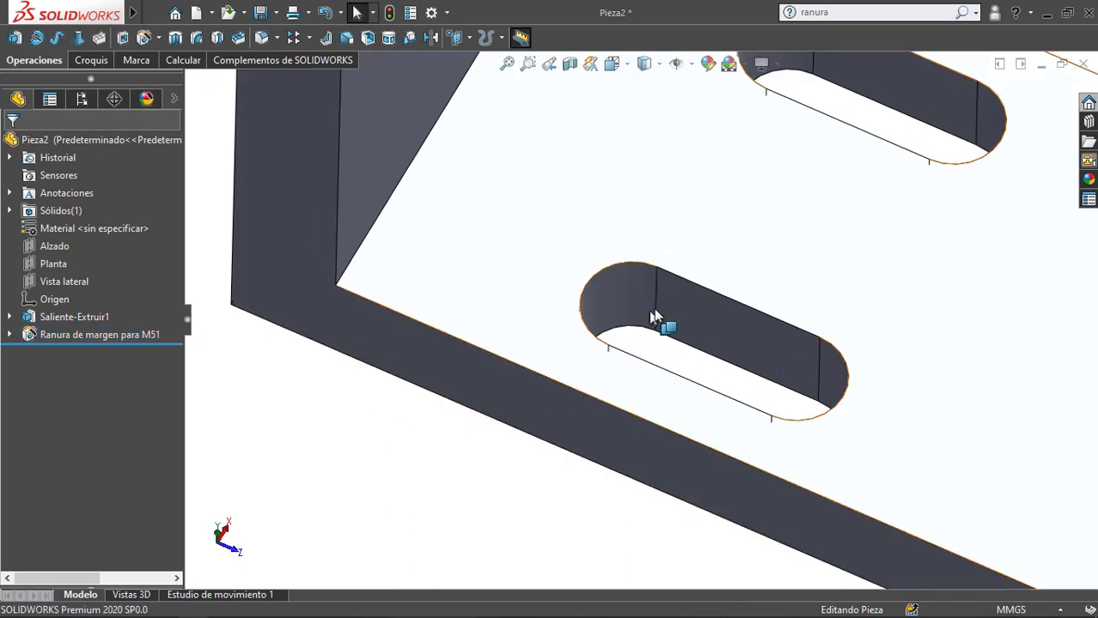
pyautogui.moveTo(621, 285); pyautogui.dragTo(737, 258, button='right')
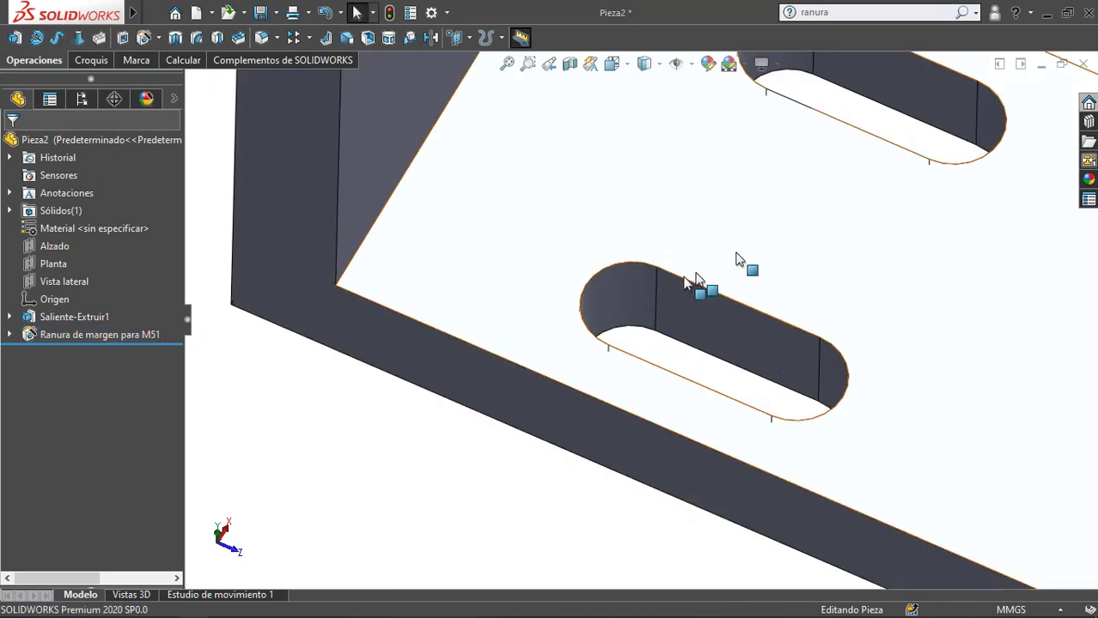
# Step: Measure the centre distance between the two rounded end faces of the slot near the leg's left edge
pyautogui.click(631, 285)
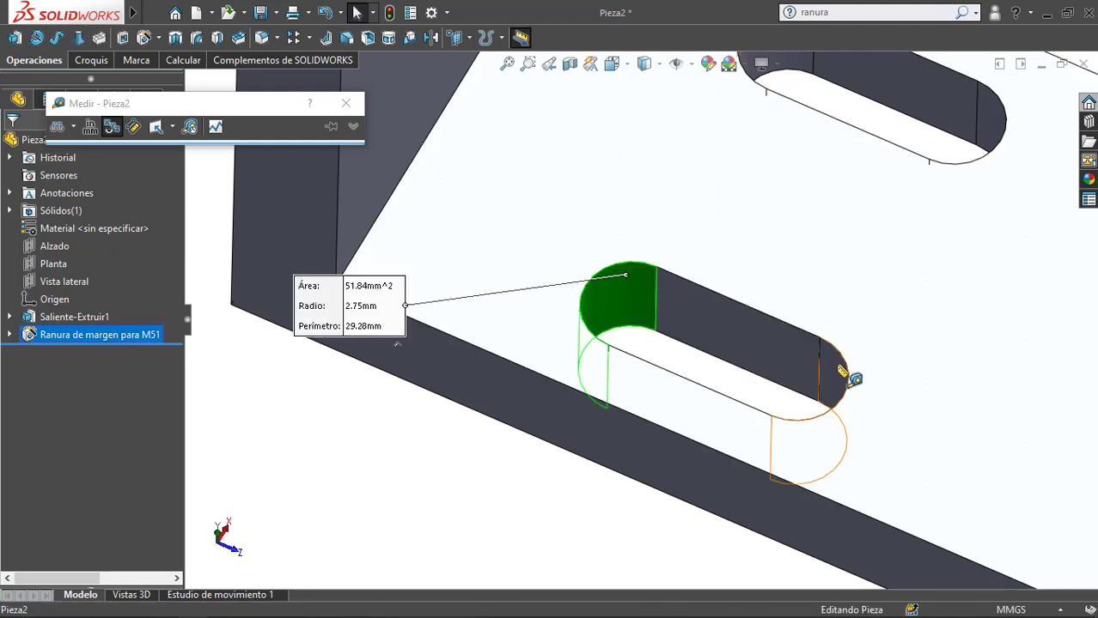
pyautogui.click(841, 371)
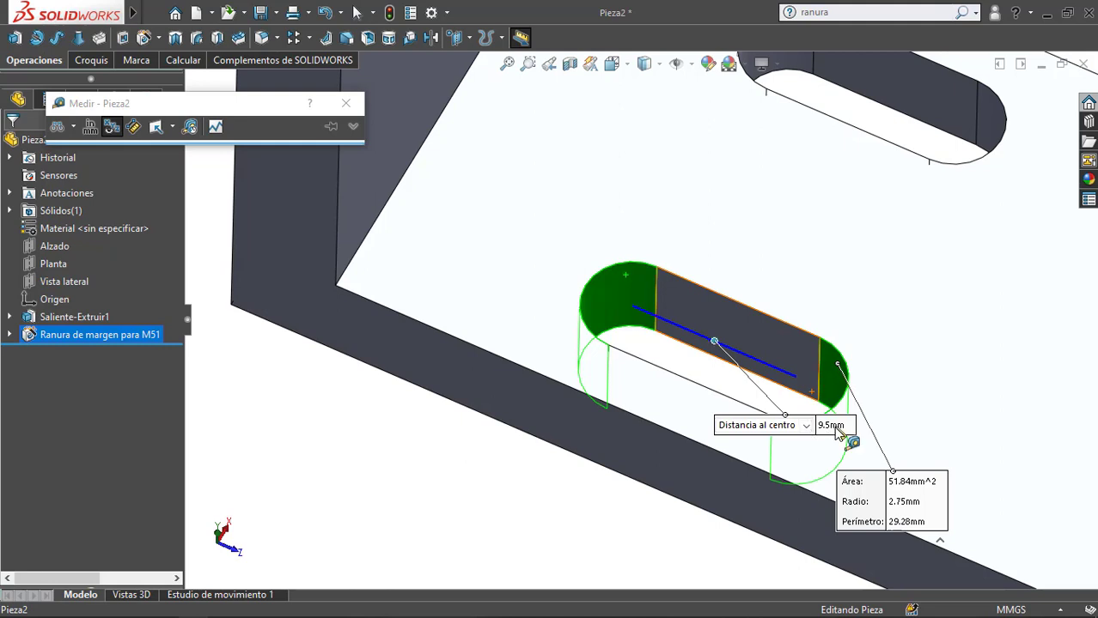
pyautogui.moveTo(836, 432); pyautogui.dragTo(656, 409, button='middle')
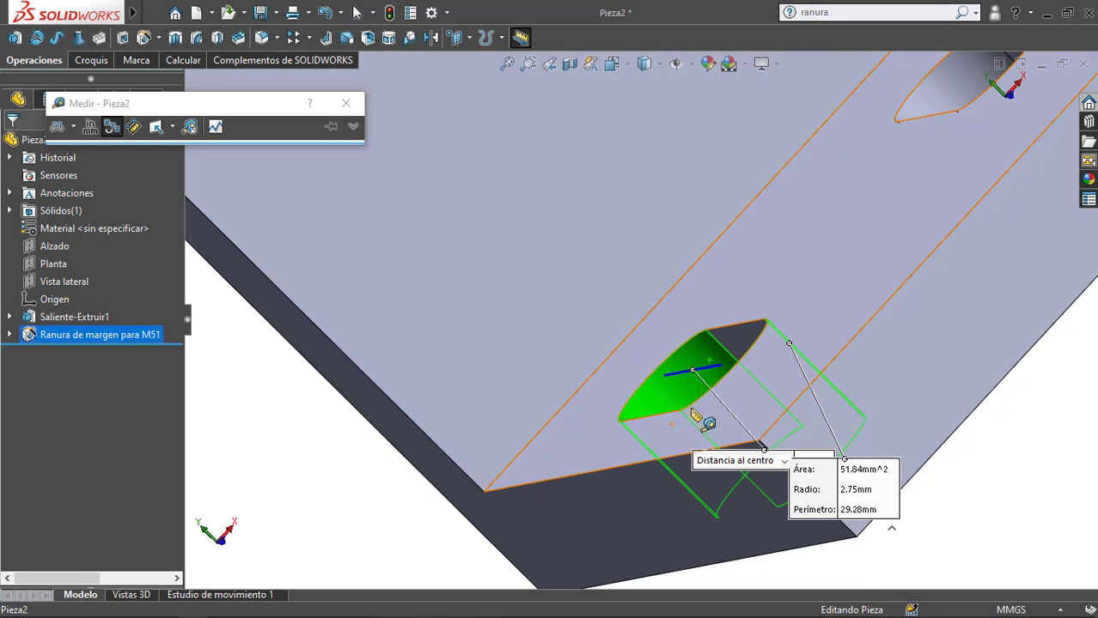
pyautogui.moveTo(692, 411); pyautogui.dragTo(682, 402, button='middle')
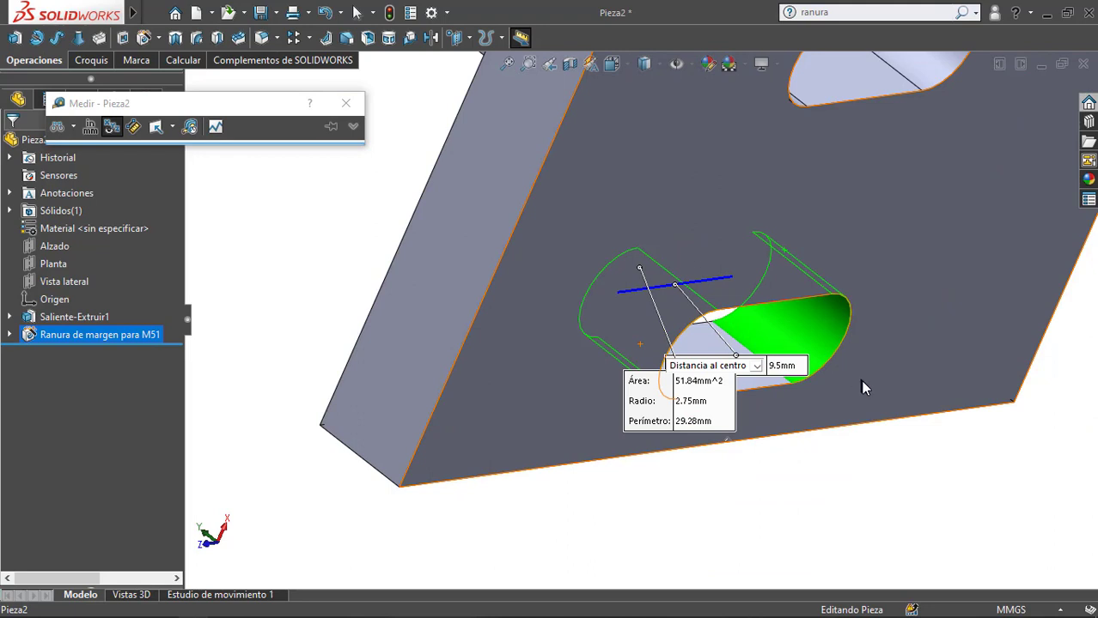
pyautogui.moveTo(861, 381); pyautogui.dragTo(863, 382, button='middle')
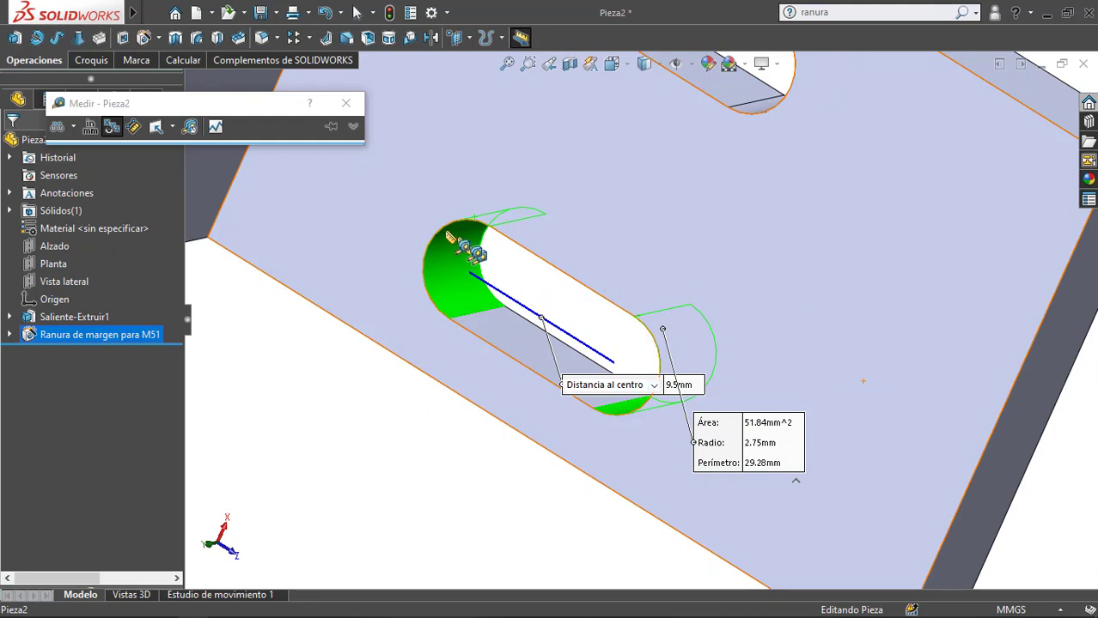
# Step: Switch the measurement between the slot's rounded ends to Distancia máx. to check its overall length, and close the measurement
pyautogui.click(657, 388)
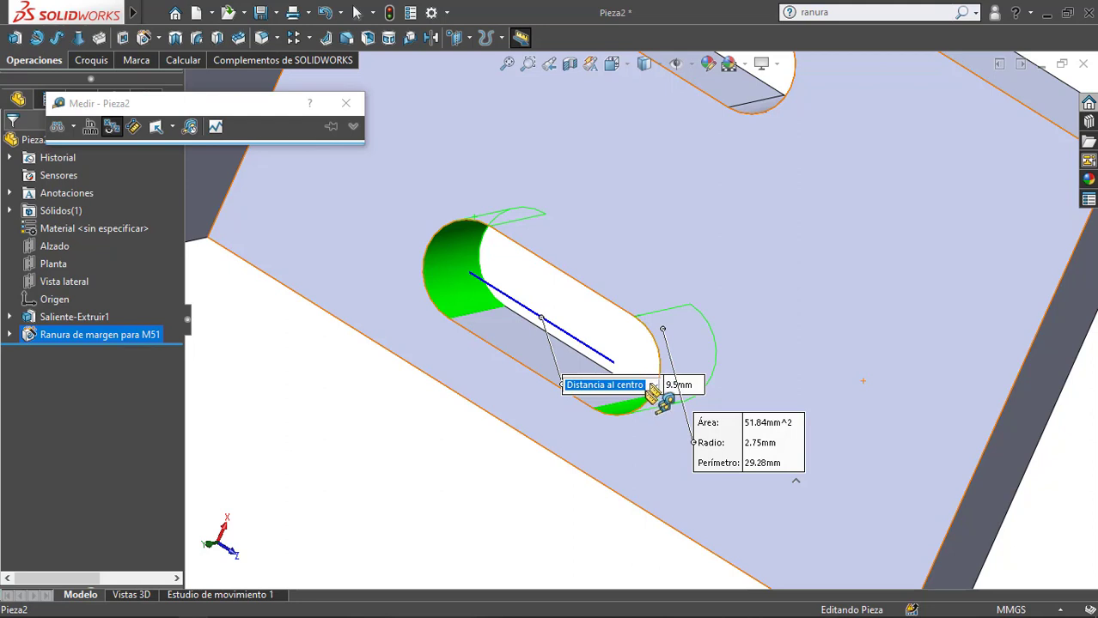
pyautogui.click(657, 388)
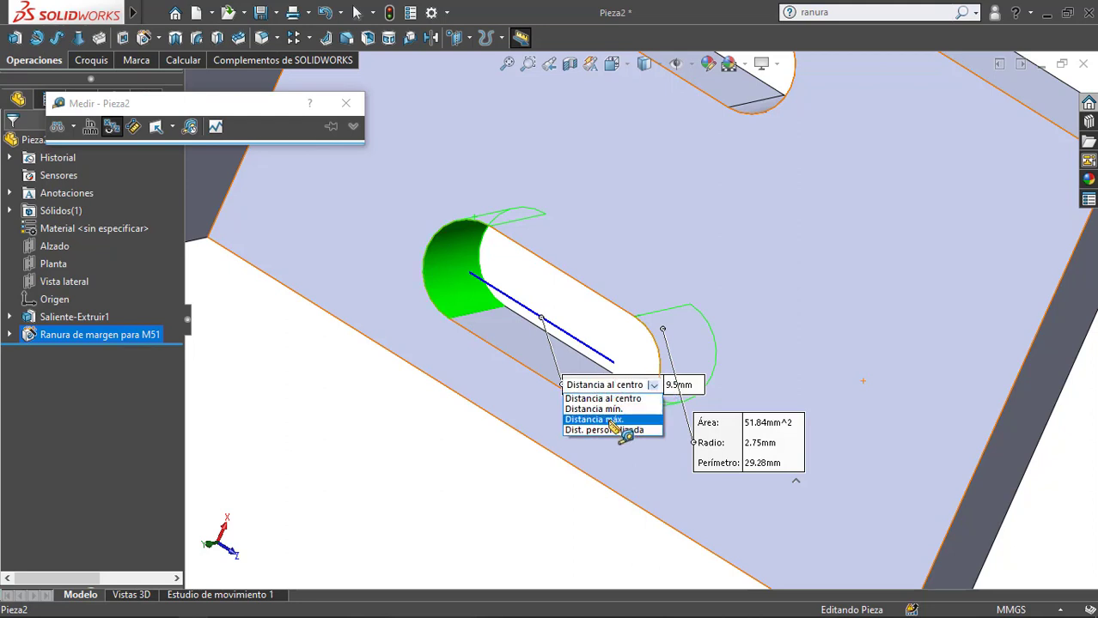
pyautogui.click(466, 442)
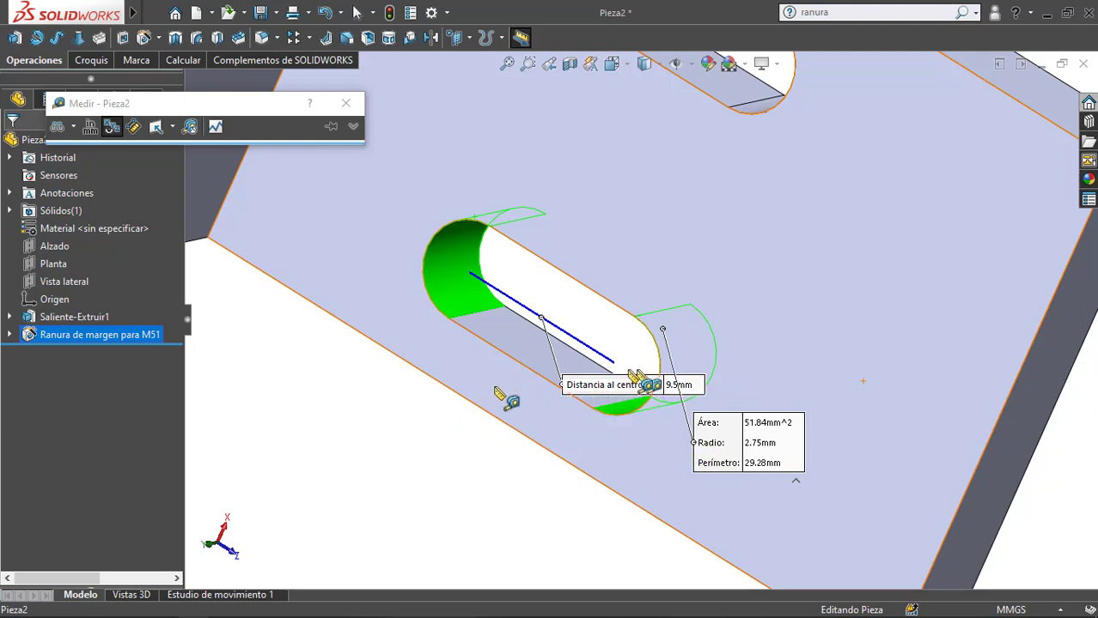
pyautogui.click(471, 398)
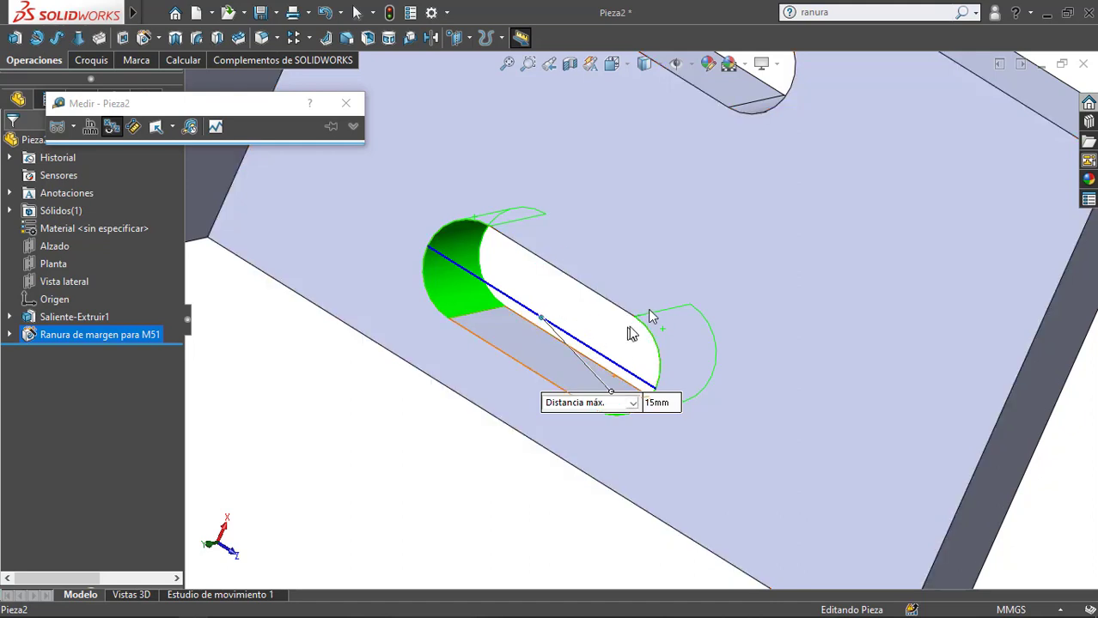
pyautogui.moveTo(649, 305); pyautogui.dragTo(645, 303, button='middle')
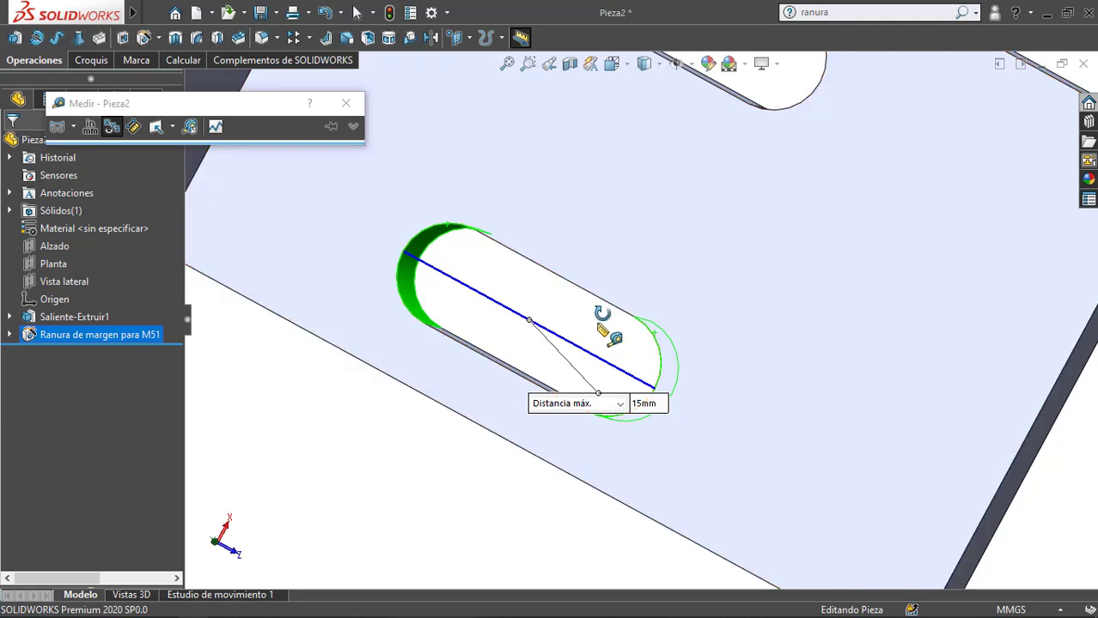
pyautogui.moveTo(602, 313); pyautogui.dragTo(549, 311, button='middle')
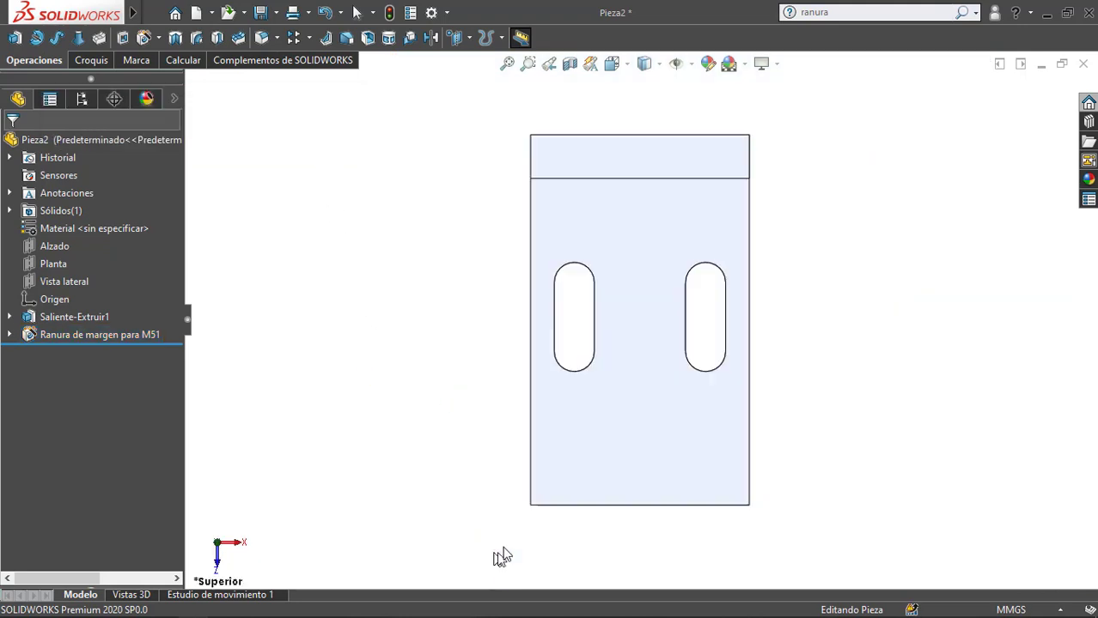
# Step: Examine the bracket and its two slots from the top and from several oblique angles
pyautogui.scroll(1, 473, 376)
pyautogui.moveTo(533, 335); pyautogui.dragTo(500, 319, button='middle')
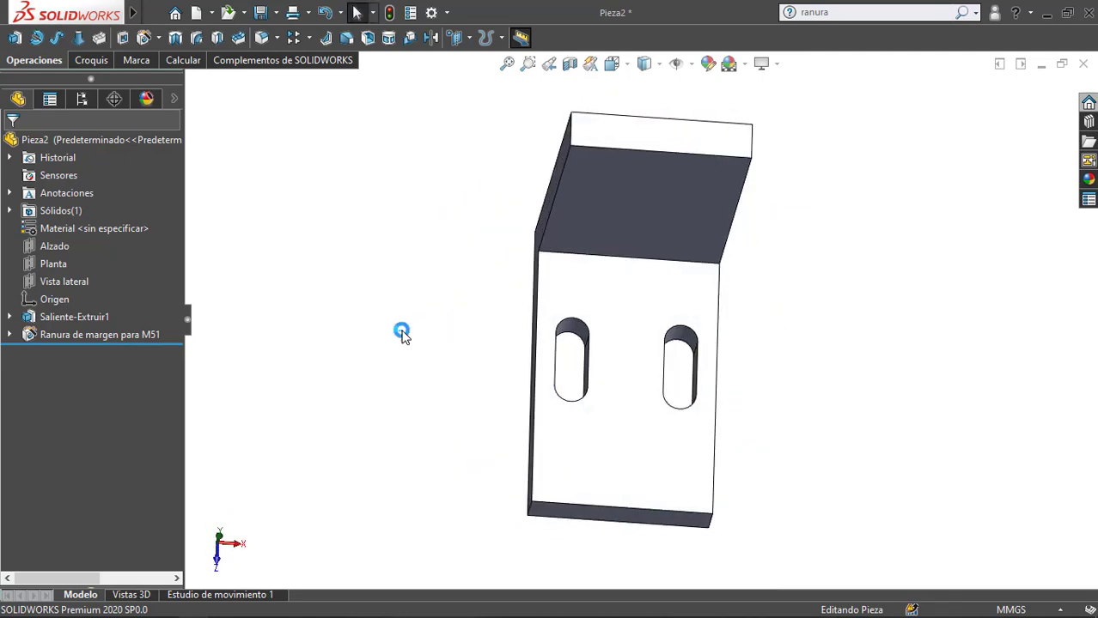
pyautogui.hotkey('ctrl', '5')
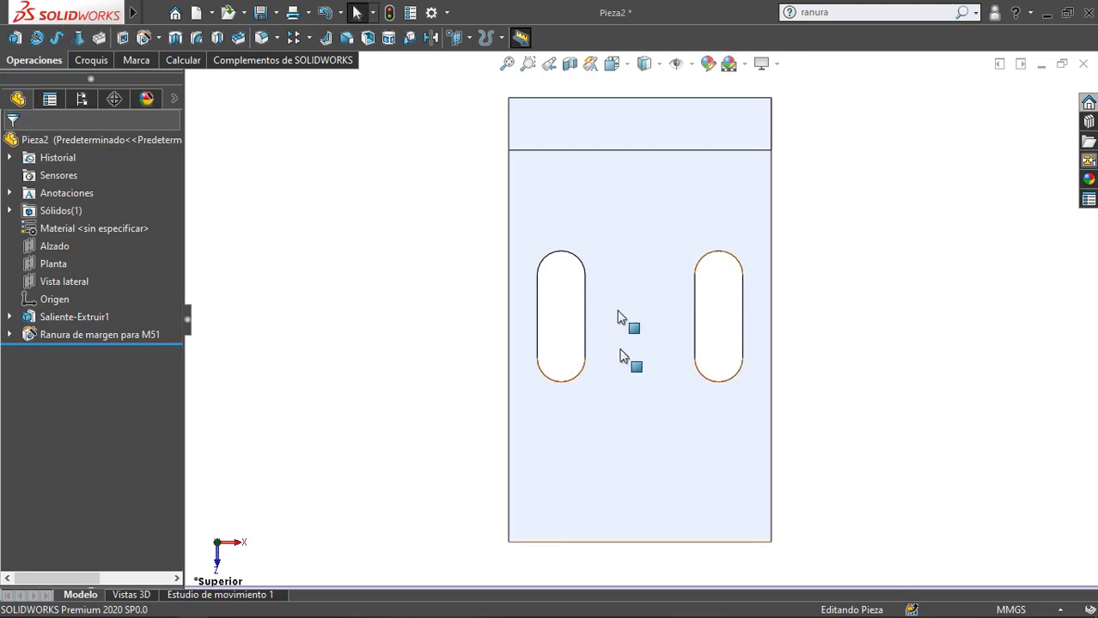
pyautogui.moveTo(621, 370); pyautogui.dragTo(633, 255, button='middle')
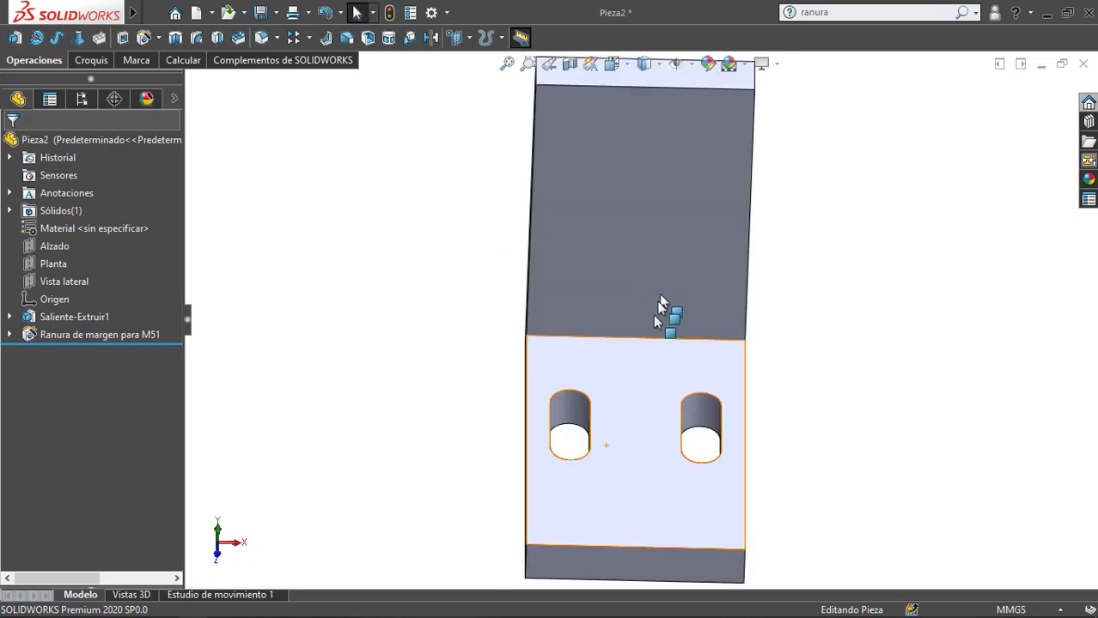
pyautogui.moveTo(659, 305); pyautogui.dragTo(612, 309, button='middle')
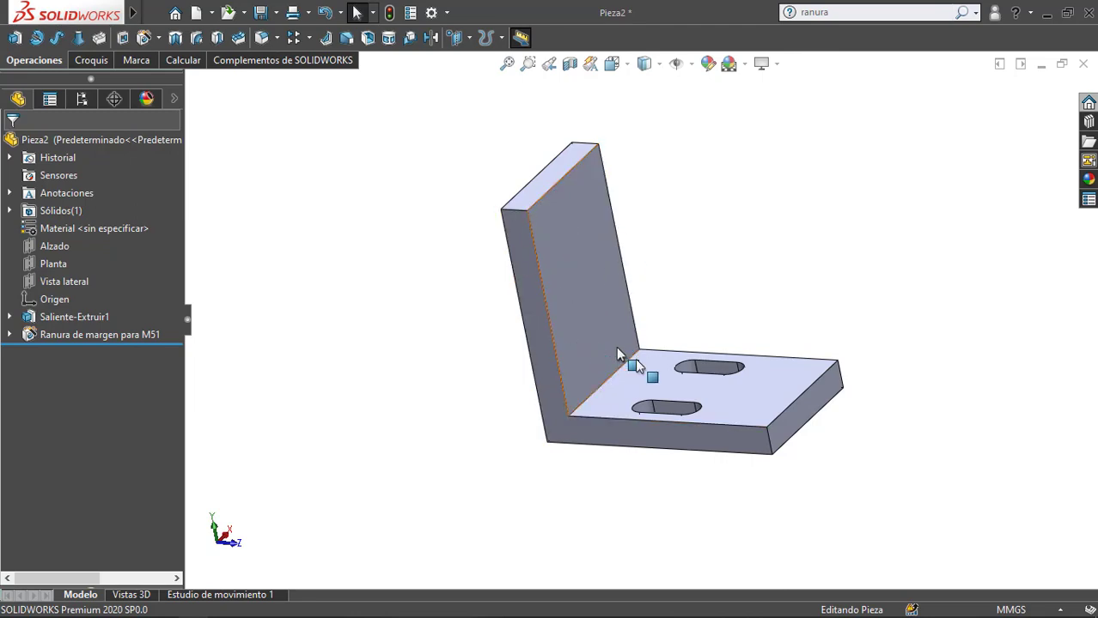
pyautogui.scroll(-1, 625, 358)
pyautogui.scroll(-2, 698, 371)
pyautogui.moveTo(698, 370); pyautogui.dragTo(609, 411, button='middle')
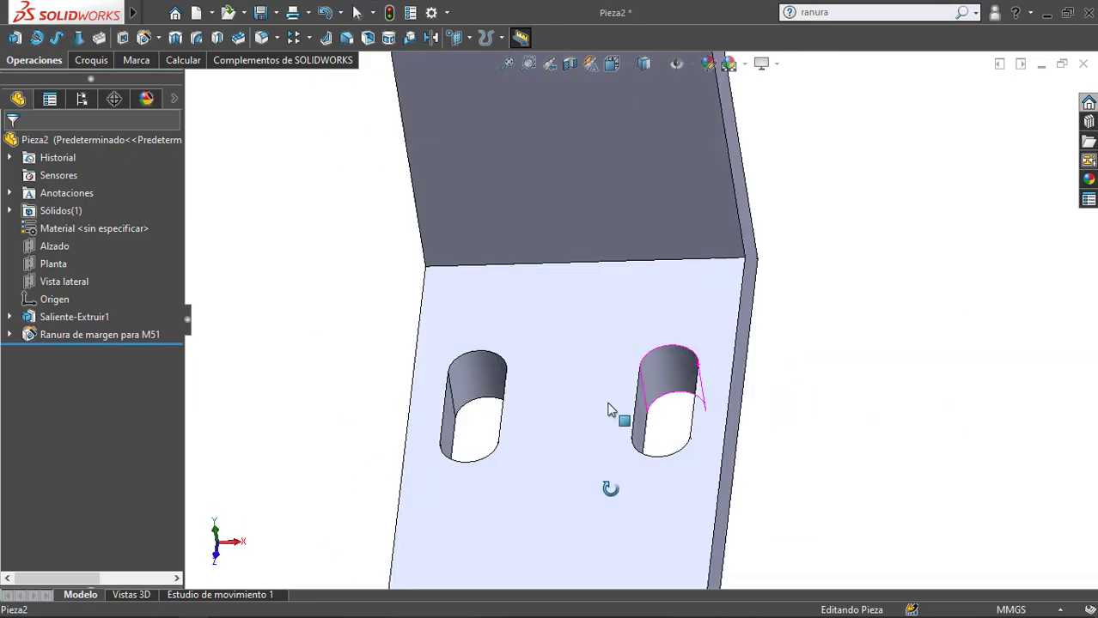
pyautogui.click(611, 409)
pyautogui.moveTo(584, 343); pyautogui.dragTo(520, 324, button='middle')
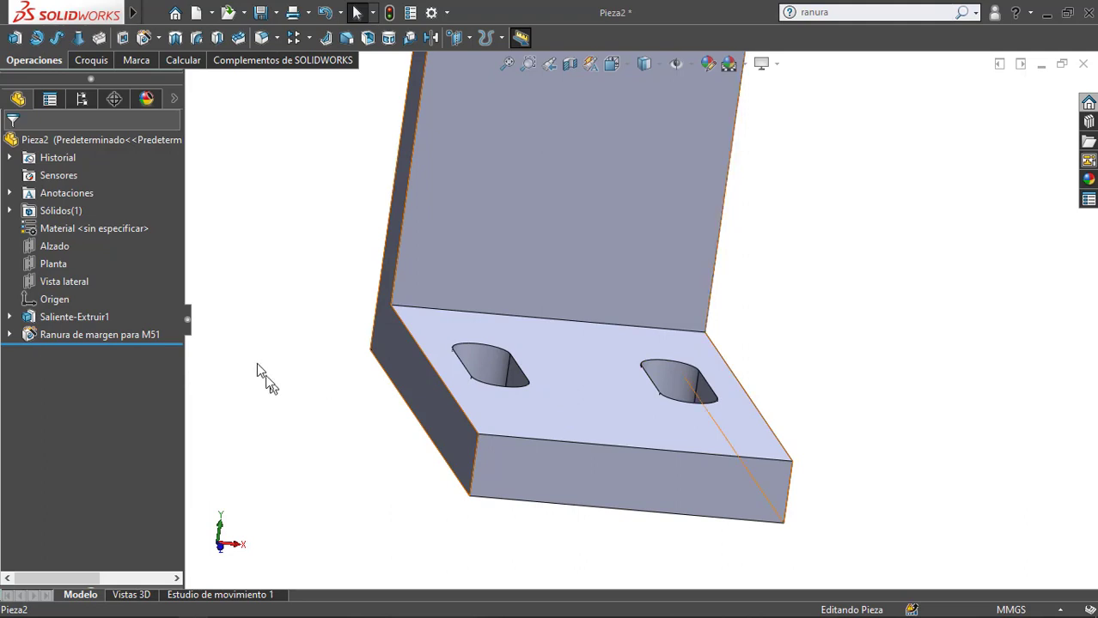
# Step: Edit the M5 slot feature and change its hole type to a counterbore slot
pyautogui.click(87, 334)
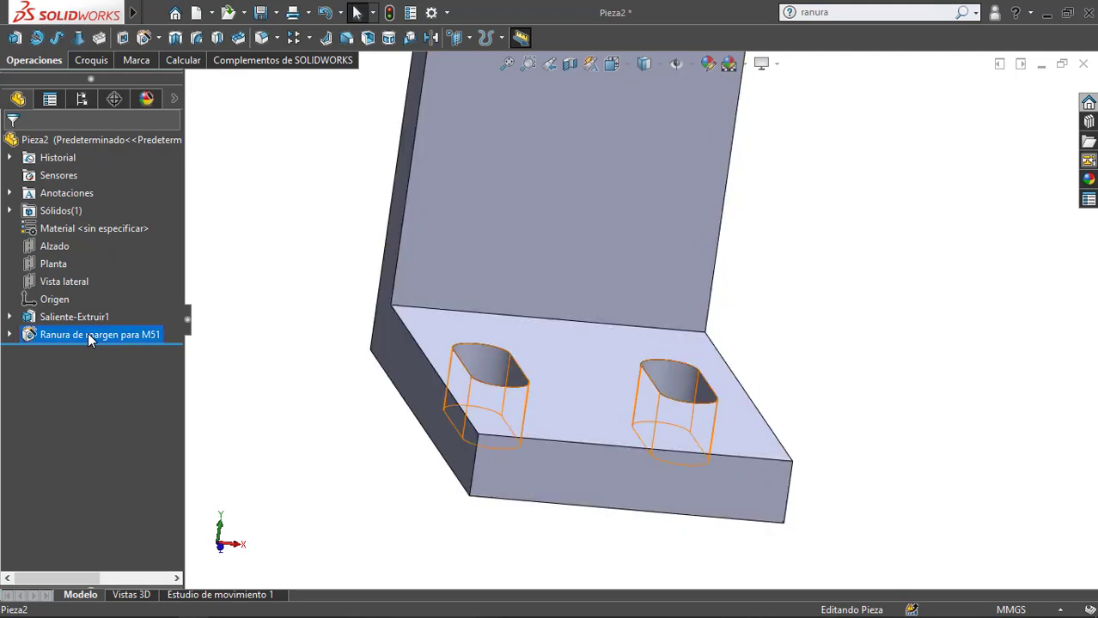
pyautogui.rightClick(88, 334)
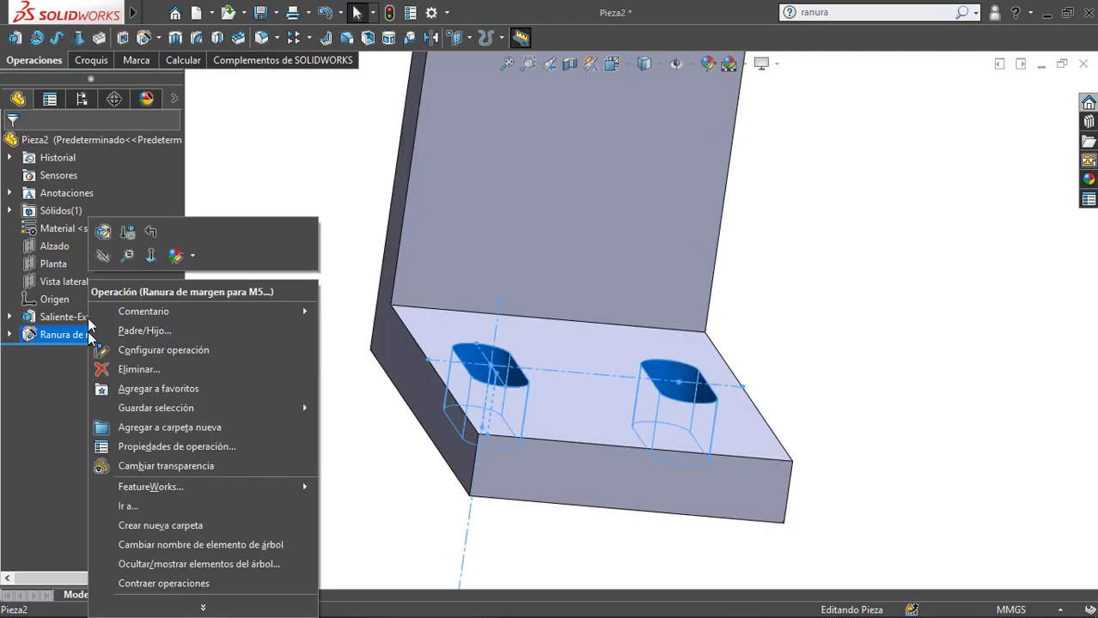
pyautogui.click(107, 241)
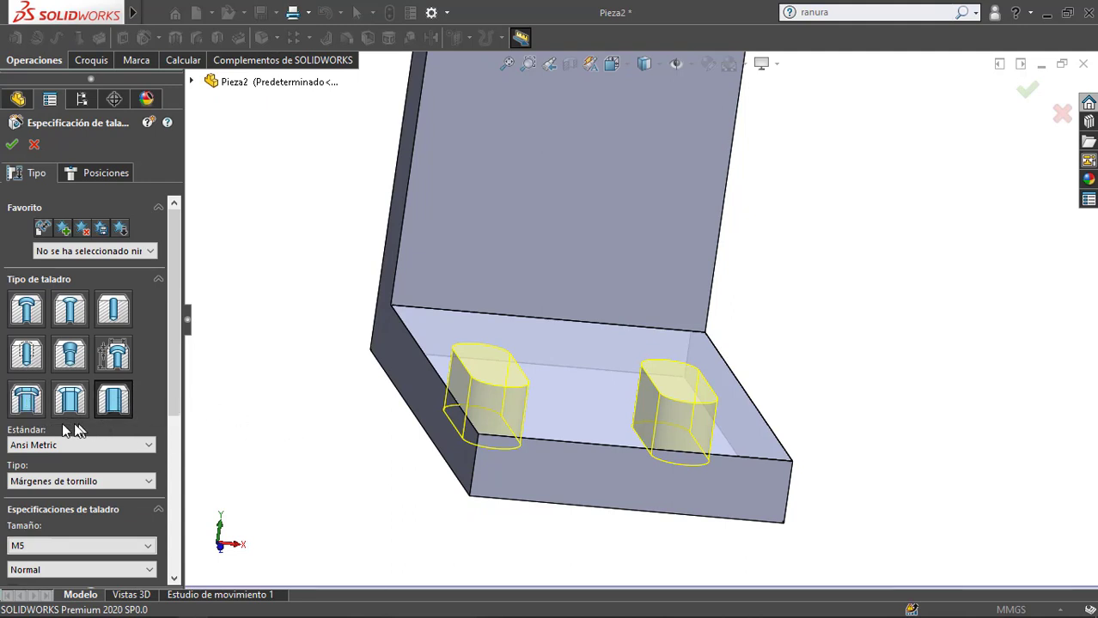
pyautogui.click(26, 401)
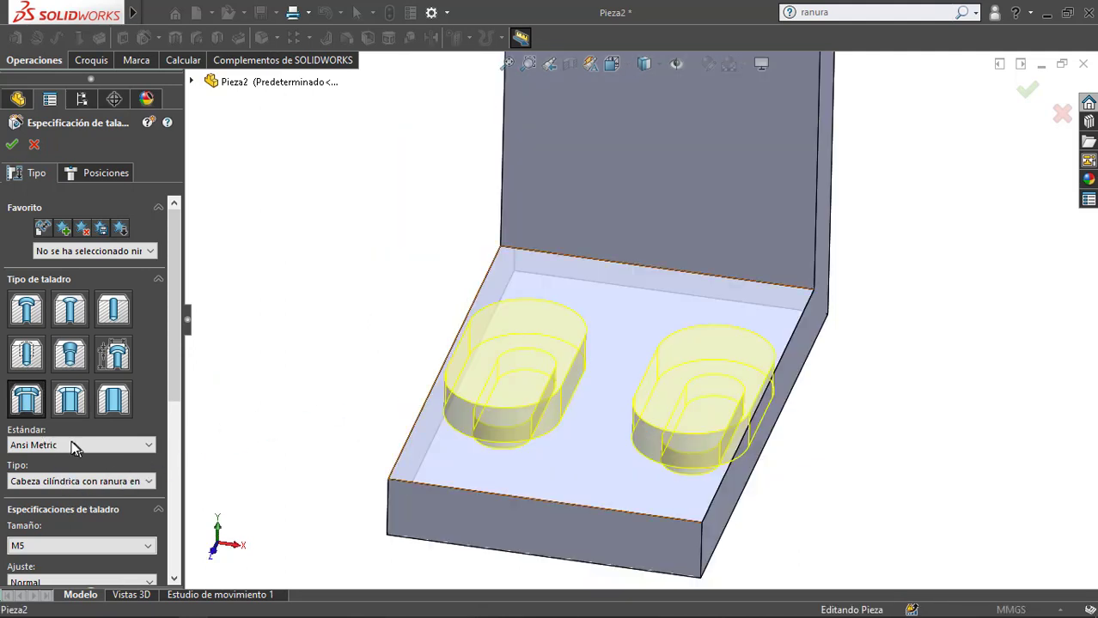
# Step: Set the counterbore slot's fastener type to Tornillo con cabeza hueca and apply the edited feature
pyautogui.click(51, 481)
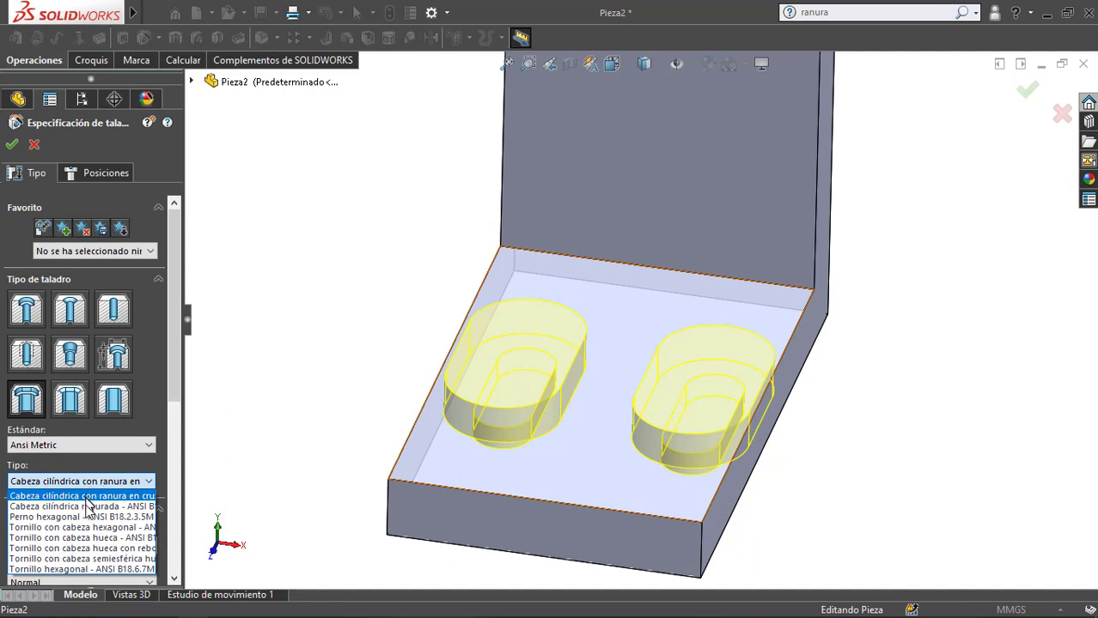
pyautogui.click(73, 539)
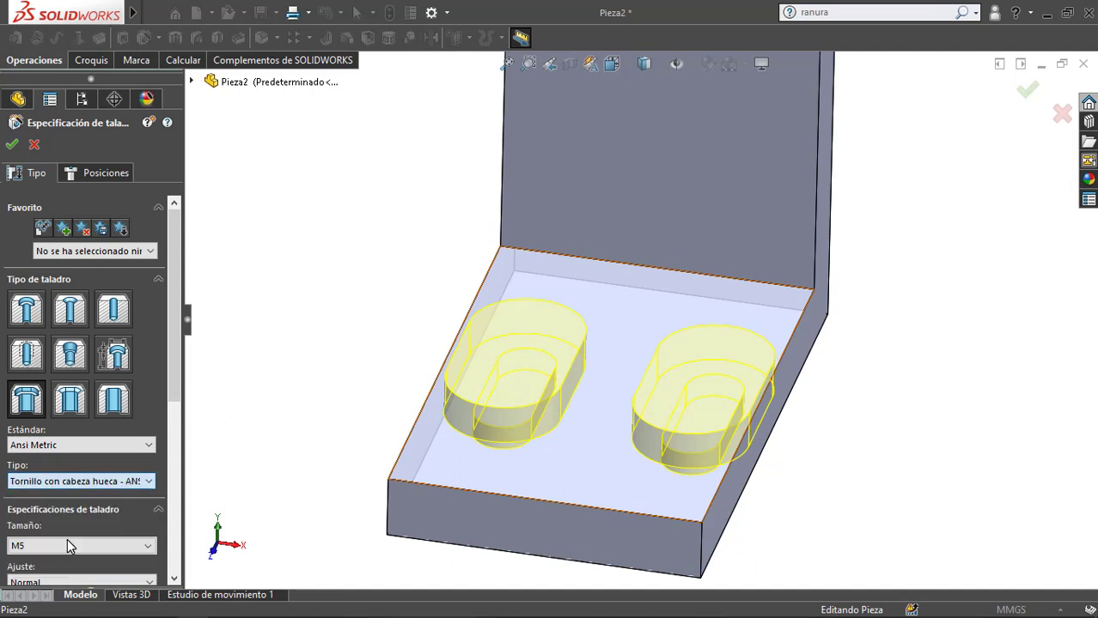
pyautogui.moveTo(535, 435); pyautogui.dragTo(402, 307, button='middle')
pyautogui.scroll(1, 402, 307)
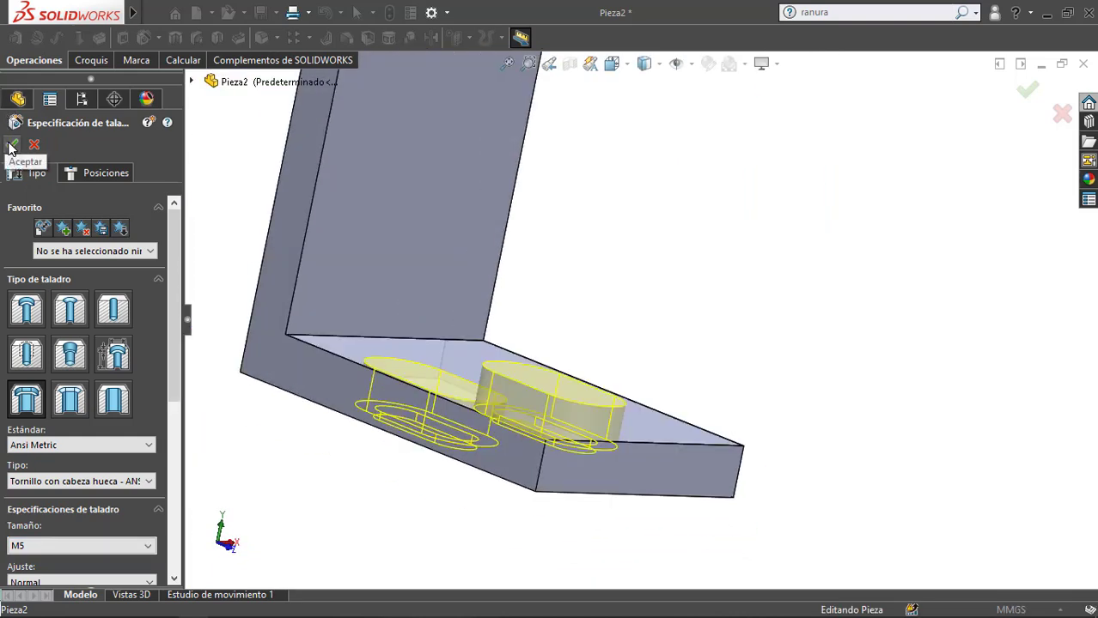
pyautogui.moveTo(176, 368); pyautogui.dragTo(170, 496)
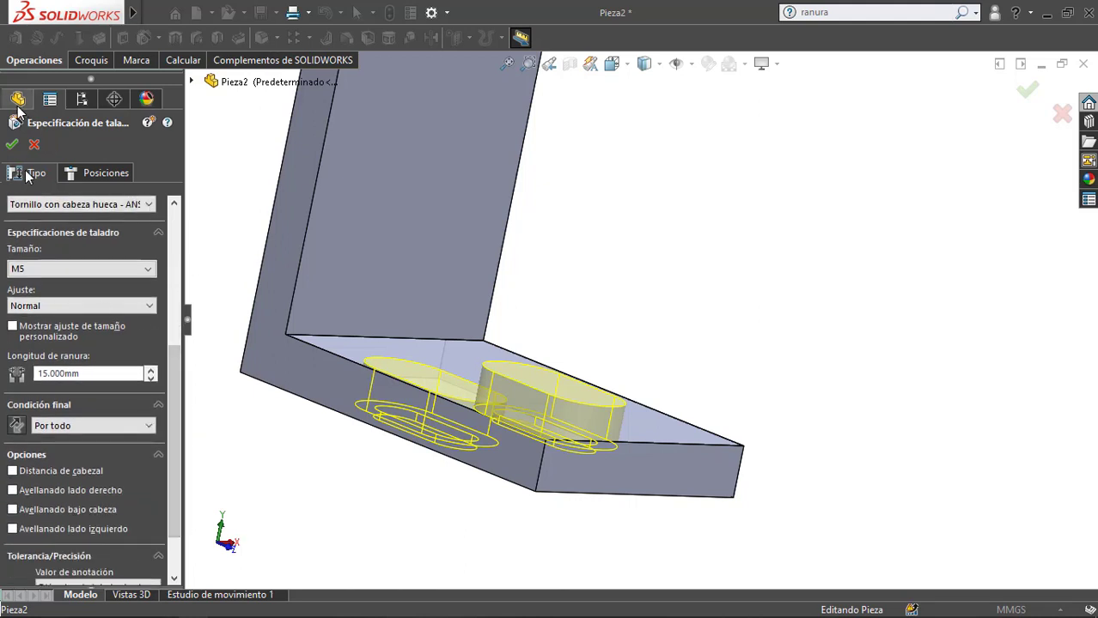
pyautogui.click(12, 145)
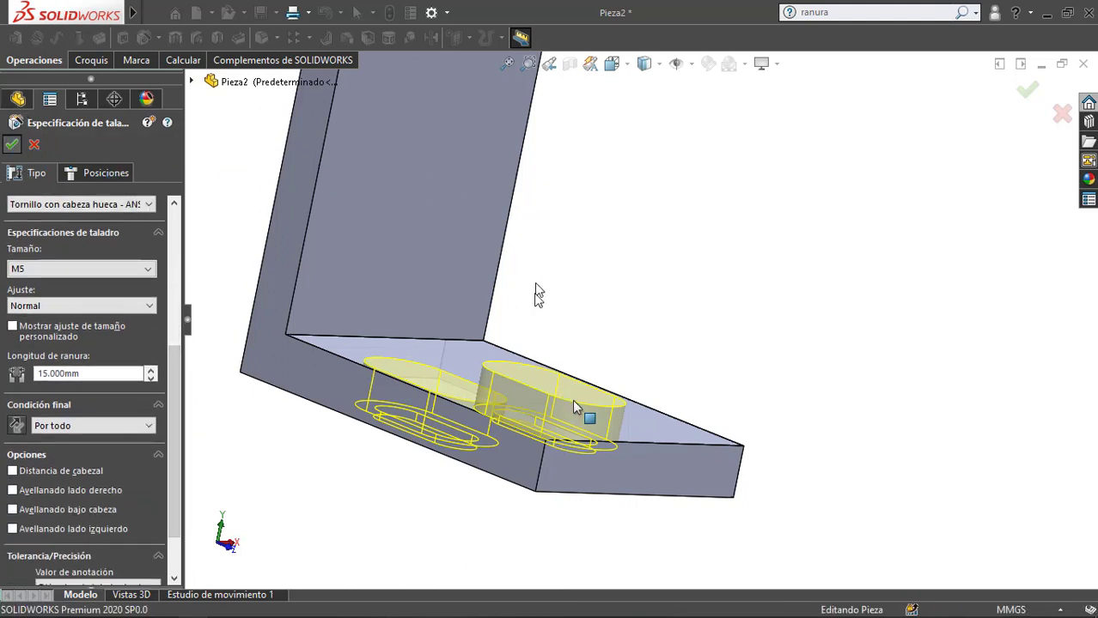
# Step: Examine the stepped interior of the two counterbored slots from several angles and close up
pyautogui.scroll(-3, 448, 385)
pyautogui.moveTo(449, 385); pyautogui.dragTo(491, 347, button='middle')
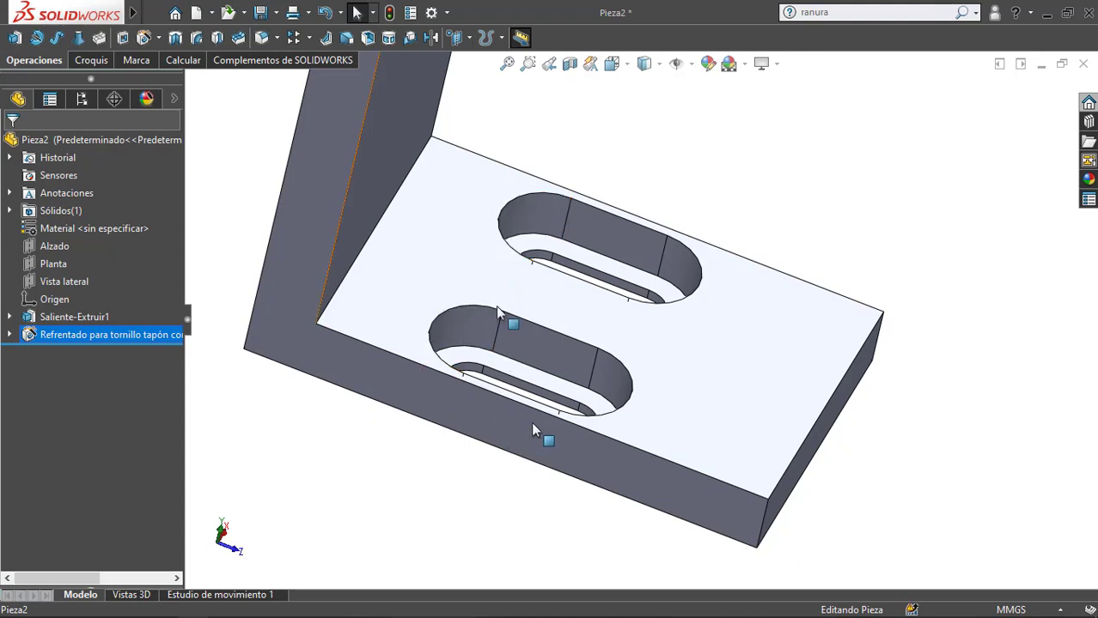
pyautogui.moveTo(500, 255)
pyautogui.mouseDown(button='middle')
pyautogui.moveTo(477, 280)
pyautogui.moveTo(486, 261)
pyautogui.mouseUp(button='middle')
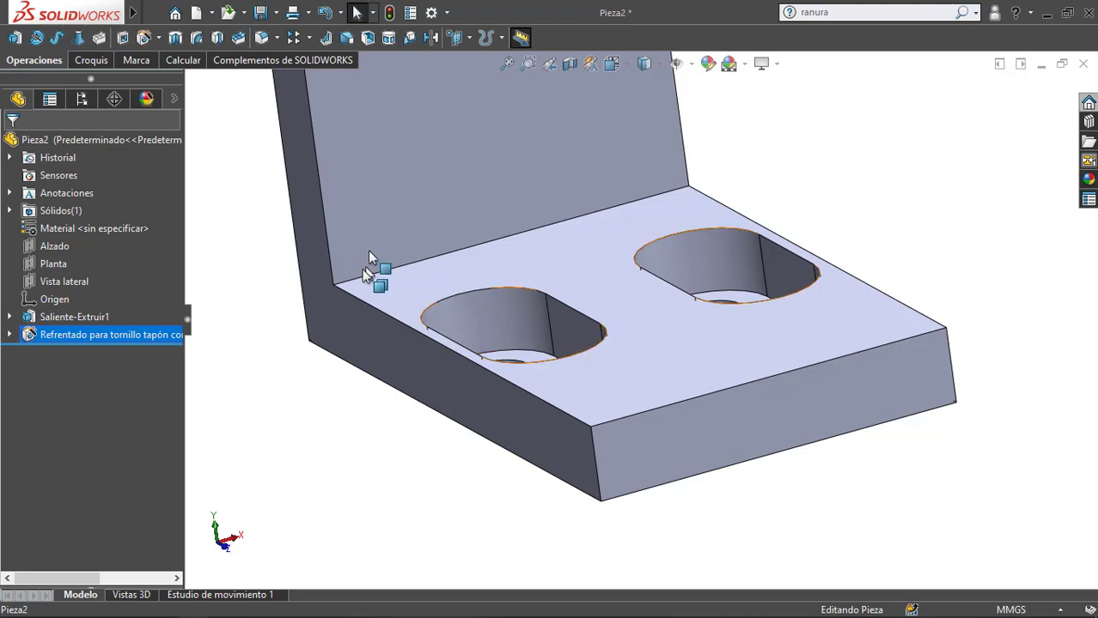
pyautogui.moveTo(472, 367); pyautogui.dragTo(590, 313, button='middle')
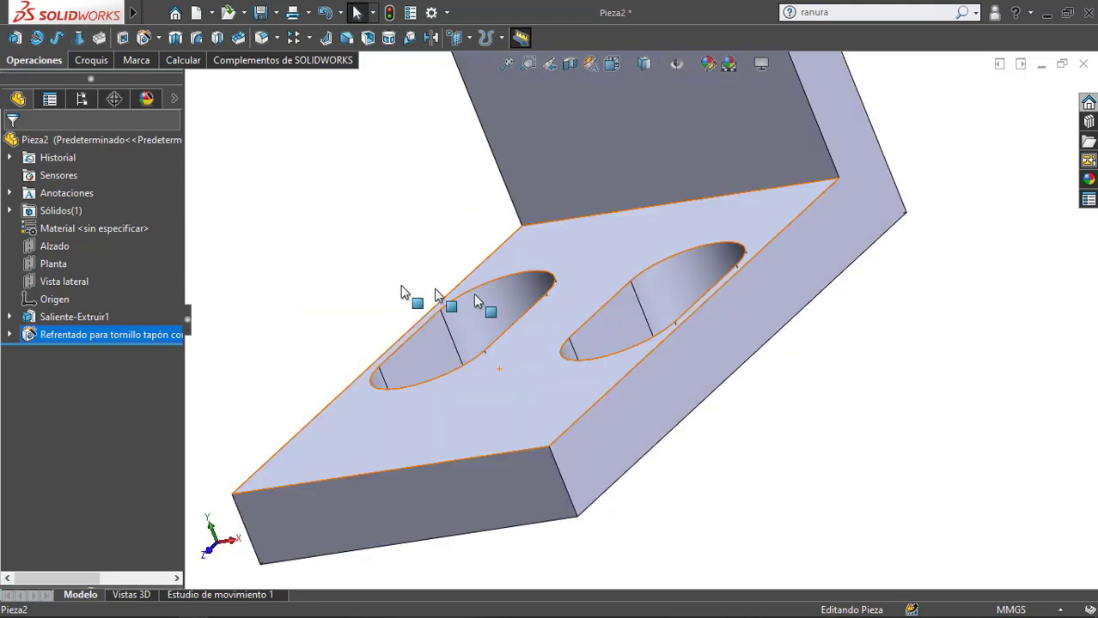
pyautogui.hotkey('ctrl', '8')
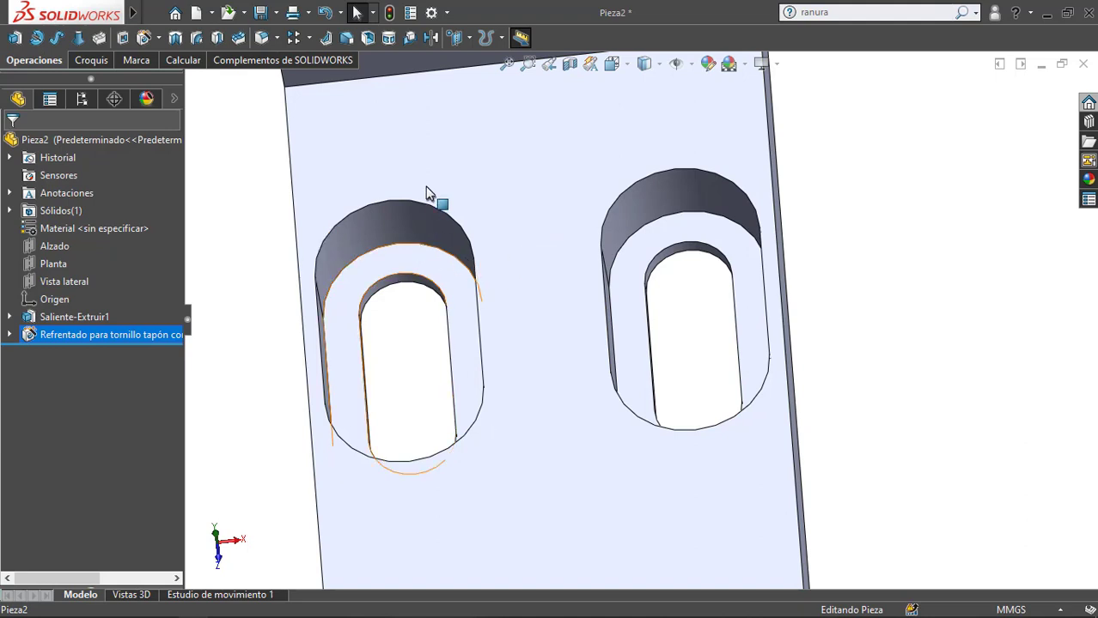
pyautogui.moveTo(425, 186); pyautogui.dragTo(414, 178, button='middle')
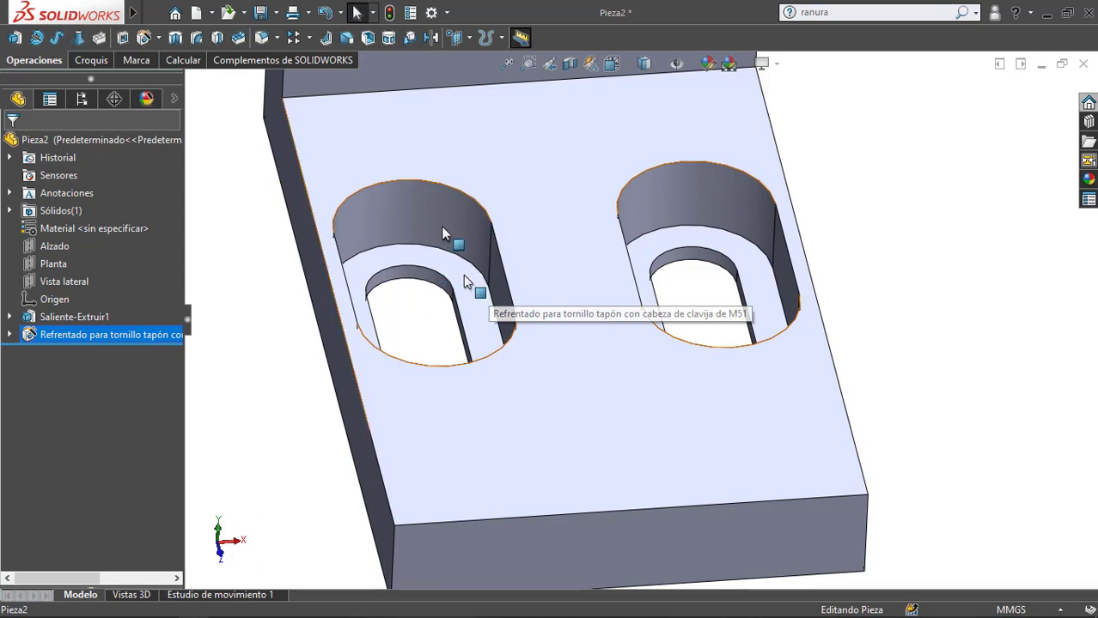
pyautogui.moveTo(441, 224); pyautogui.dragTo(380, 135, button='middle')
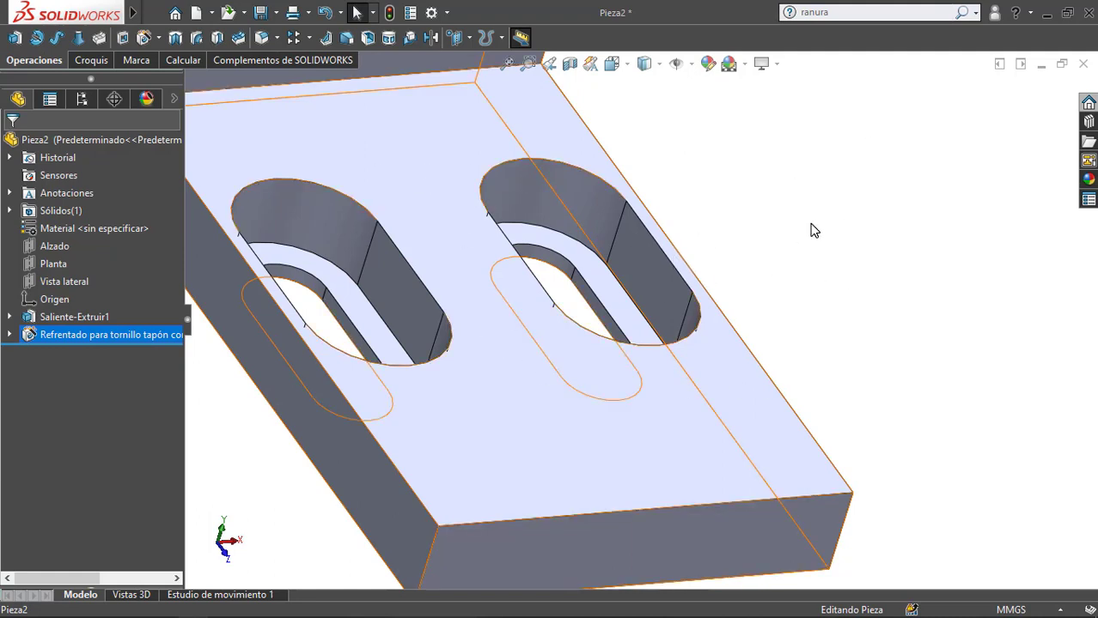
# Step: Start a sketch on the front-facing face of the bracket's vertical leg, seen from the front
pyautogui.press('f')
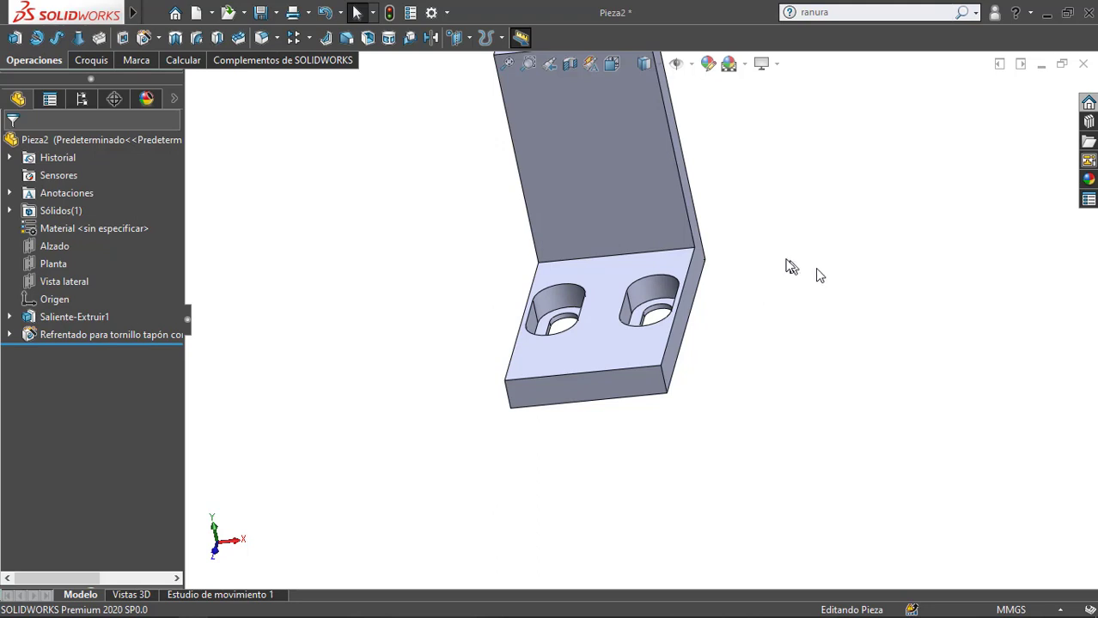
pyautogui.hotkey('ctrl', '1')
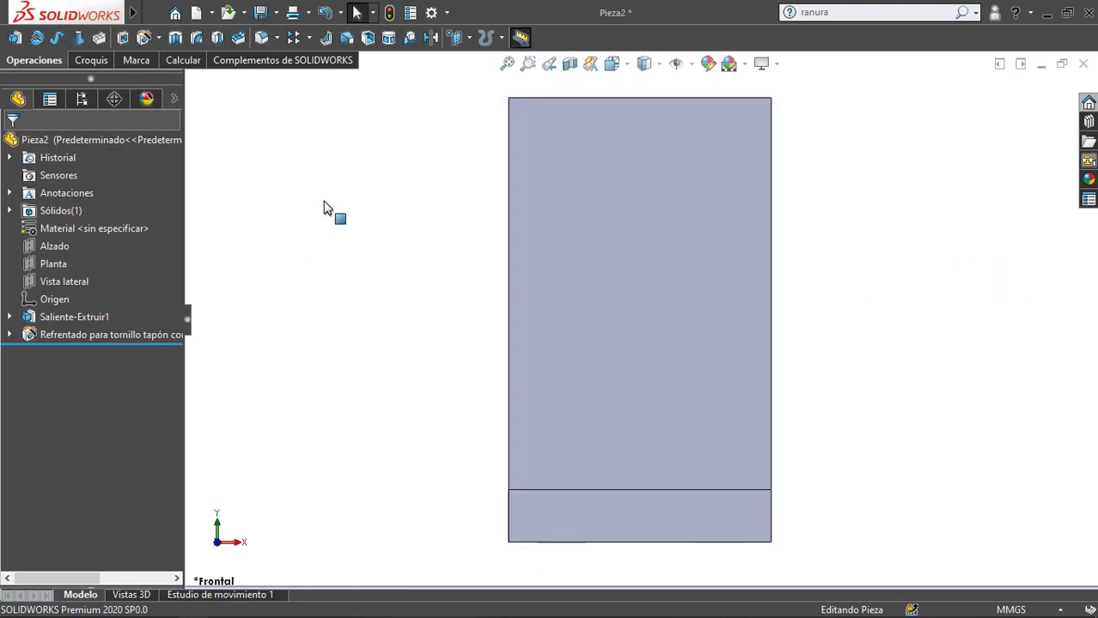
pyautogui.click(663, 221)
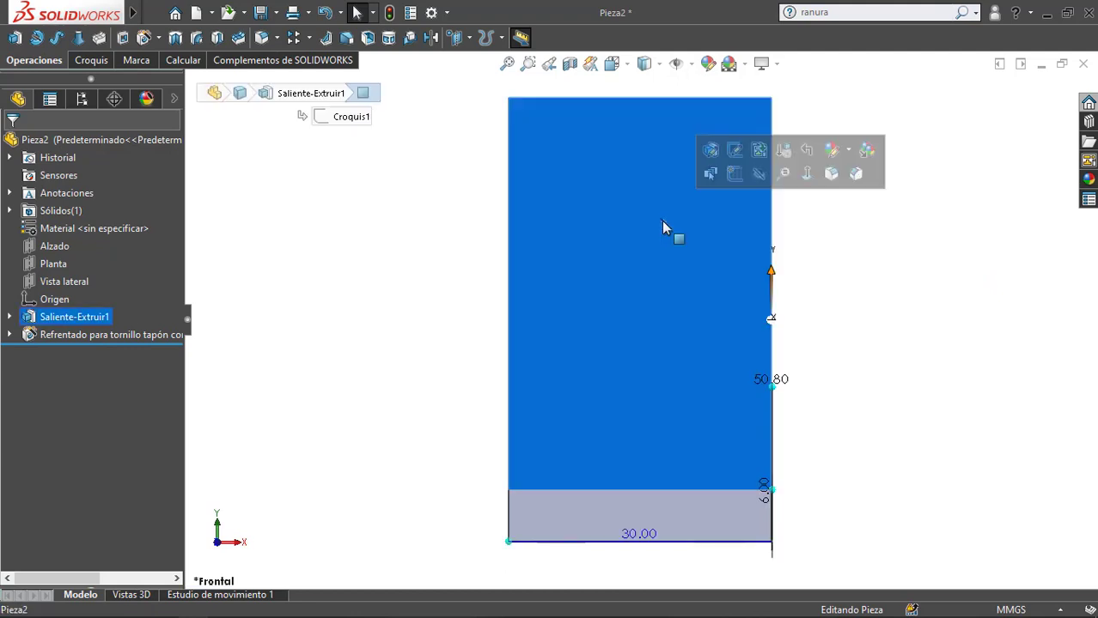
pyautogui.click(729, 179)
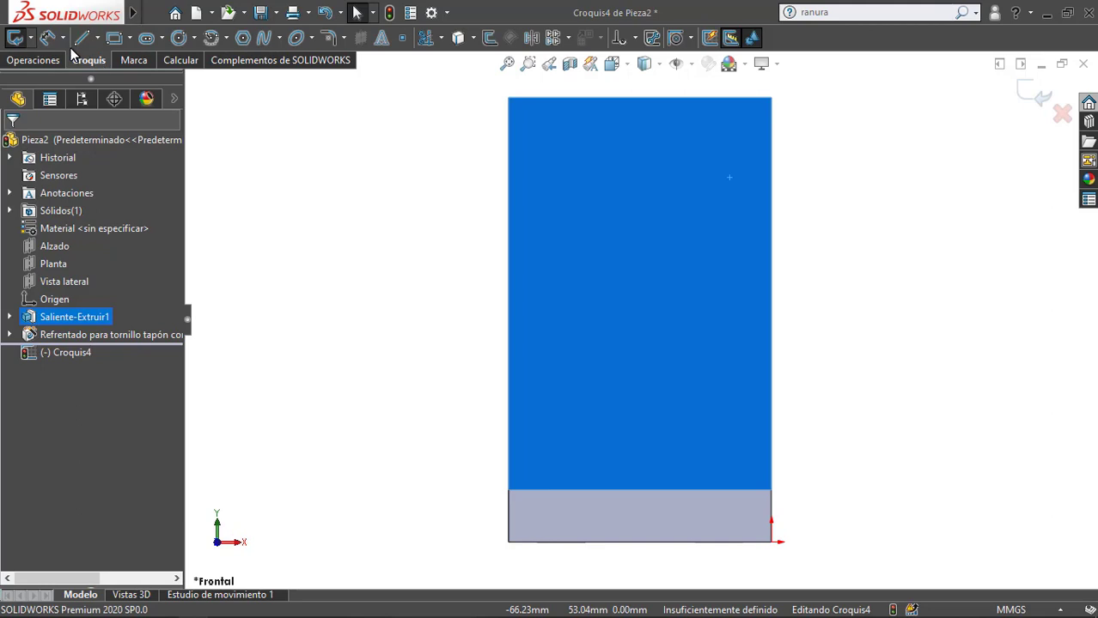
# Step: Sketch a dimensioned vertical straight slot near the leg's upper left, 10 mm between arc centres and 5.5 mm wide
pyautogui.click(162, 38)
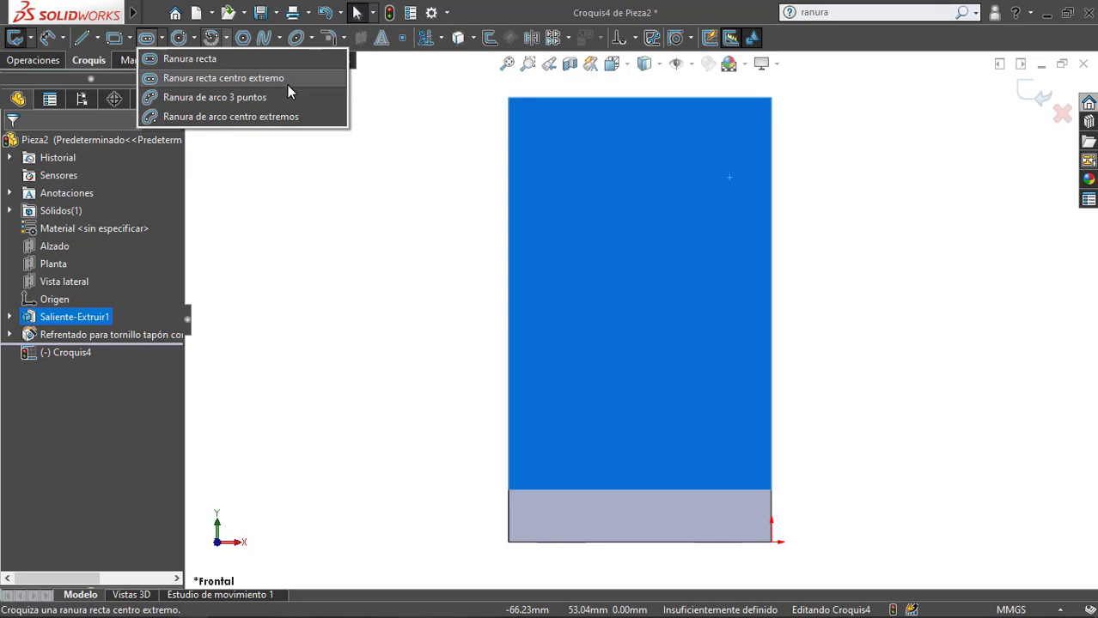
pyautogui.click(192, 65)
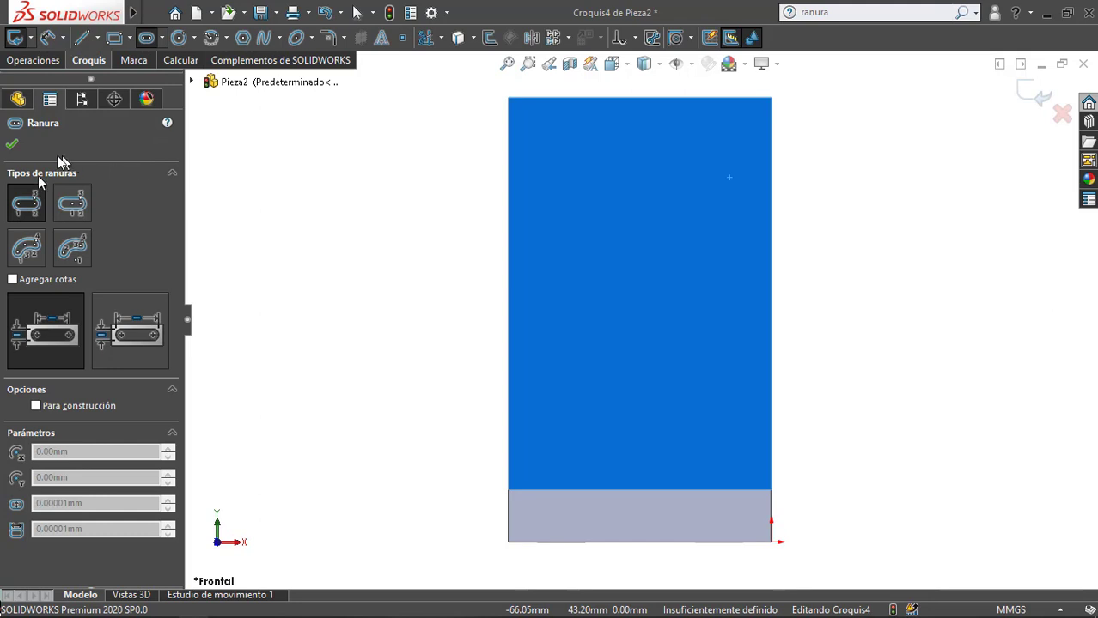
pyautogui.click(13, 280)
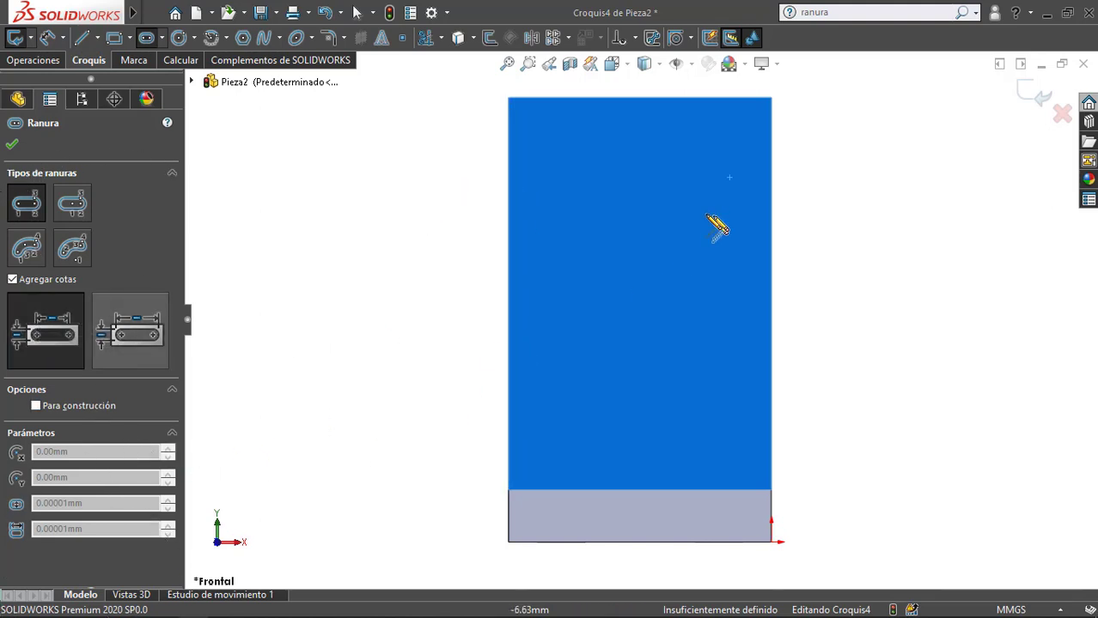
pyautogui.click(567, 268)
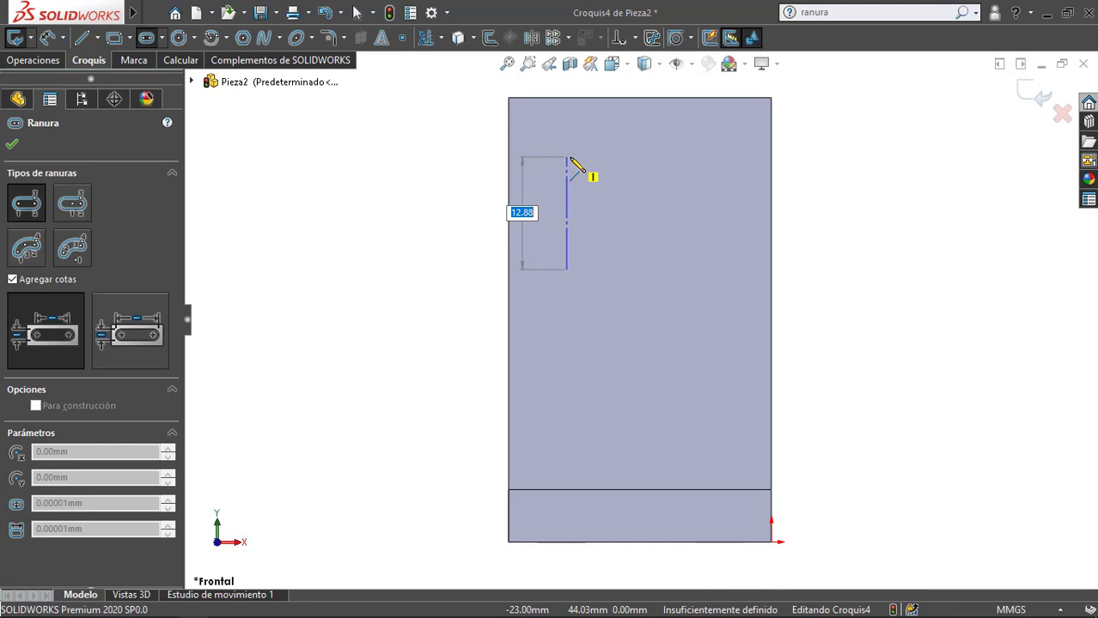
pyautogui.write('10')
pyautogui.press('Return')
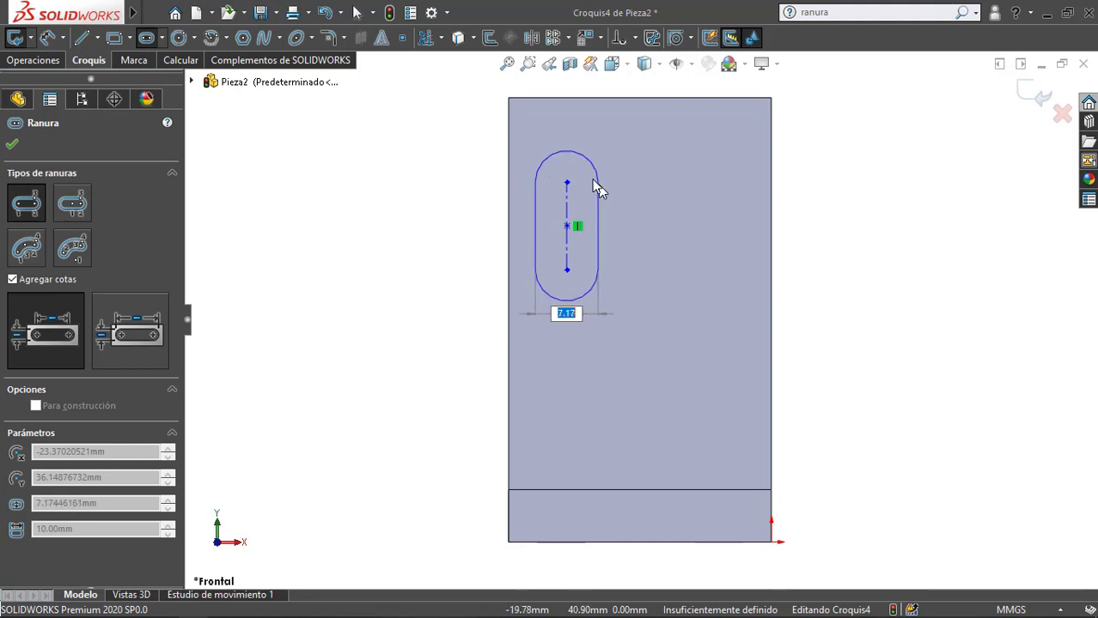
pyautogui.write('5.5')
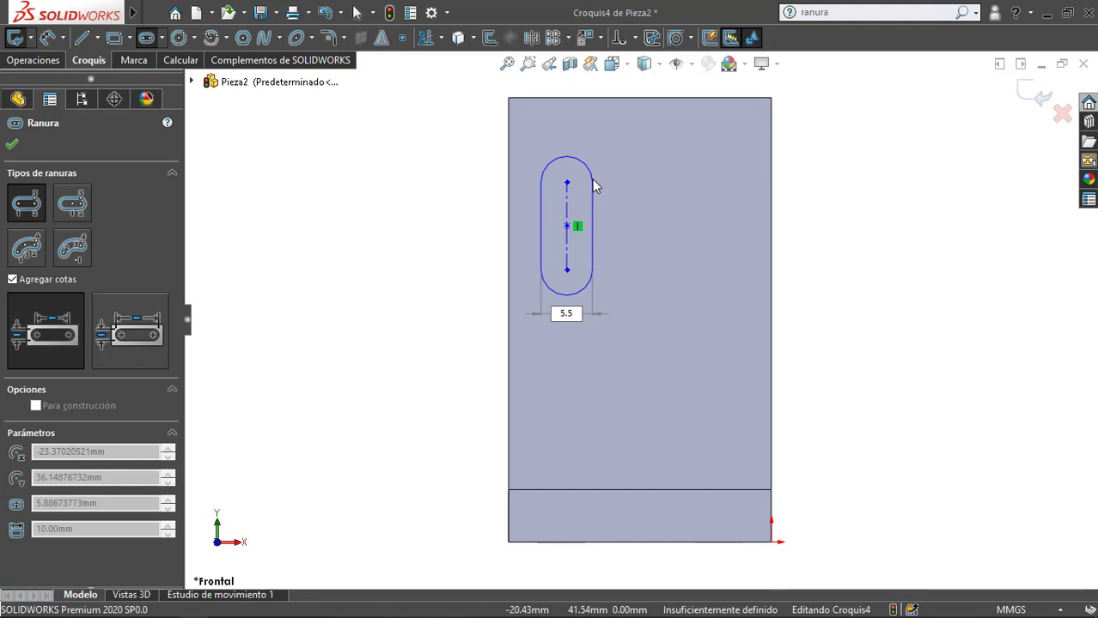
pyautogui.press('Return')
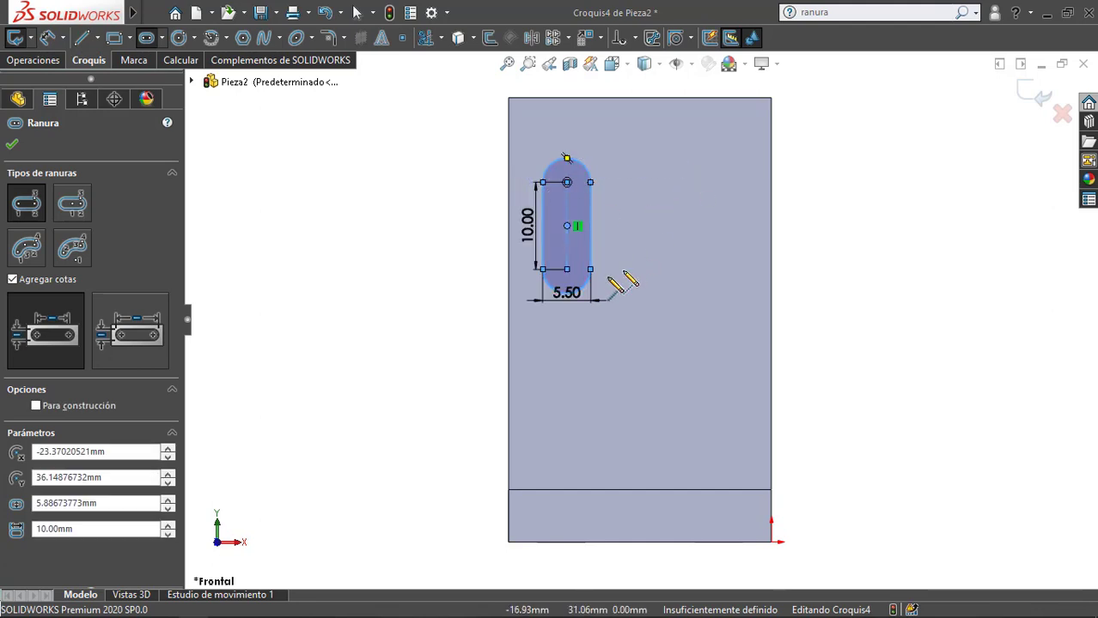
# Step: Sketch a second vertical slot with the centrepoint straight slot type beside the first, 10 mm between arc centres and about 7.1 mm wide
pyautogui.scroll(-3, 592, 245)
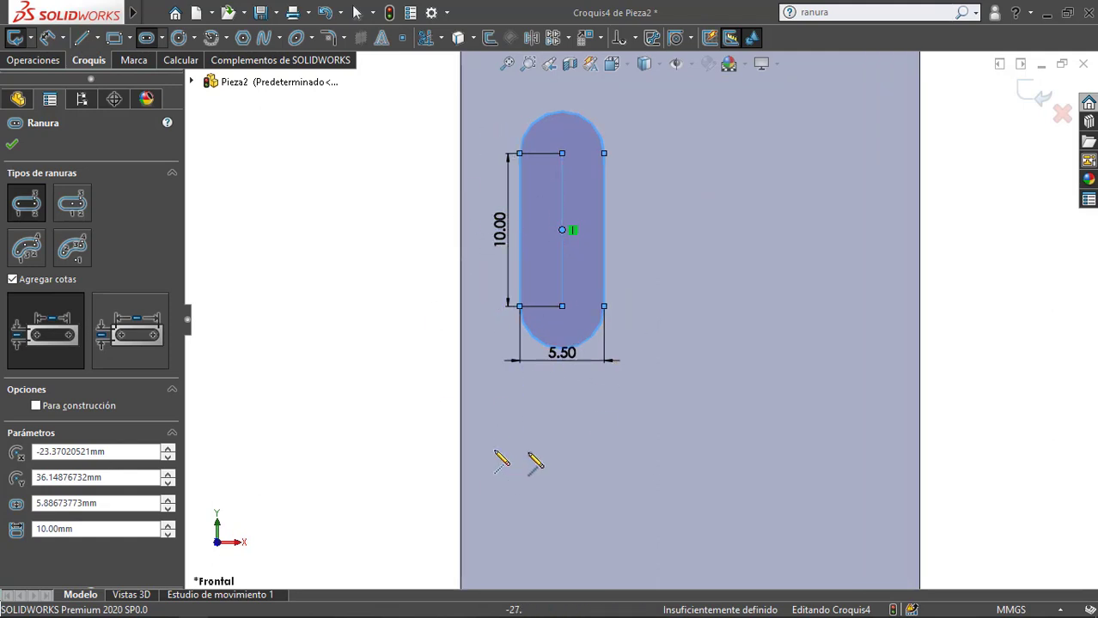
pyautogui.press('z')
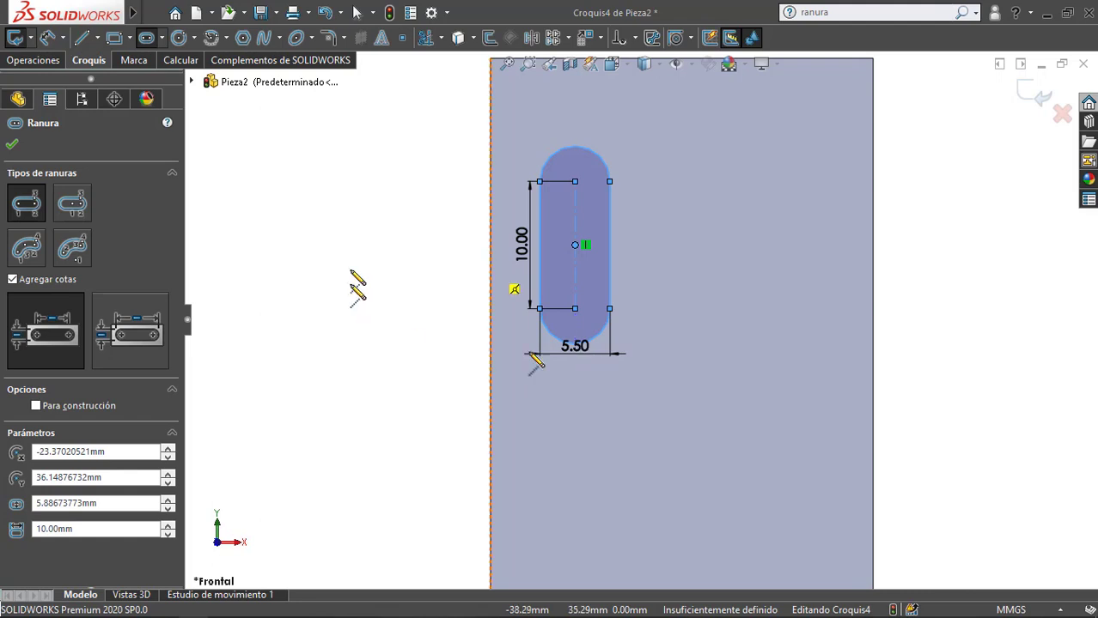
pyautogui.scroll(2, 598, 374)
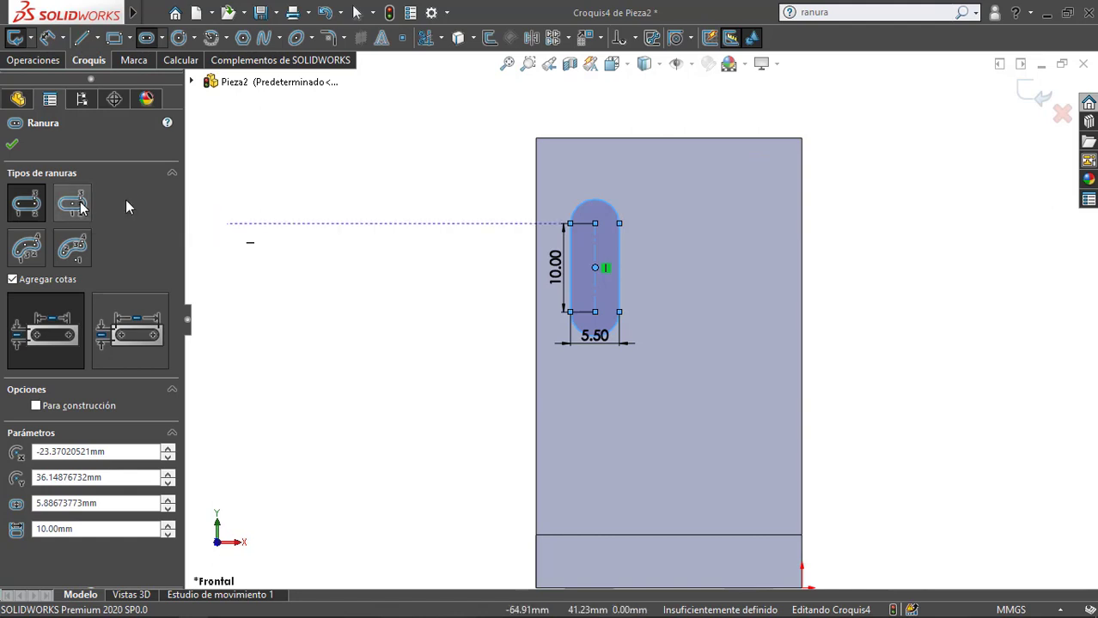
pyautogui.click(62, 198)
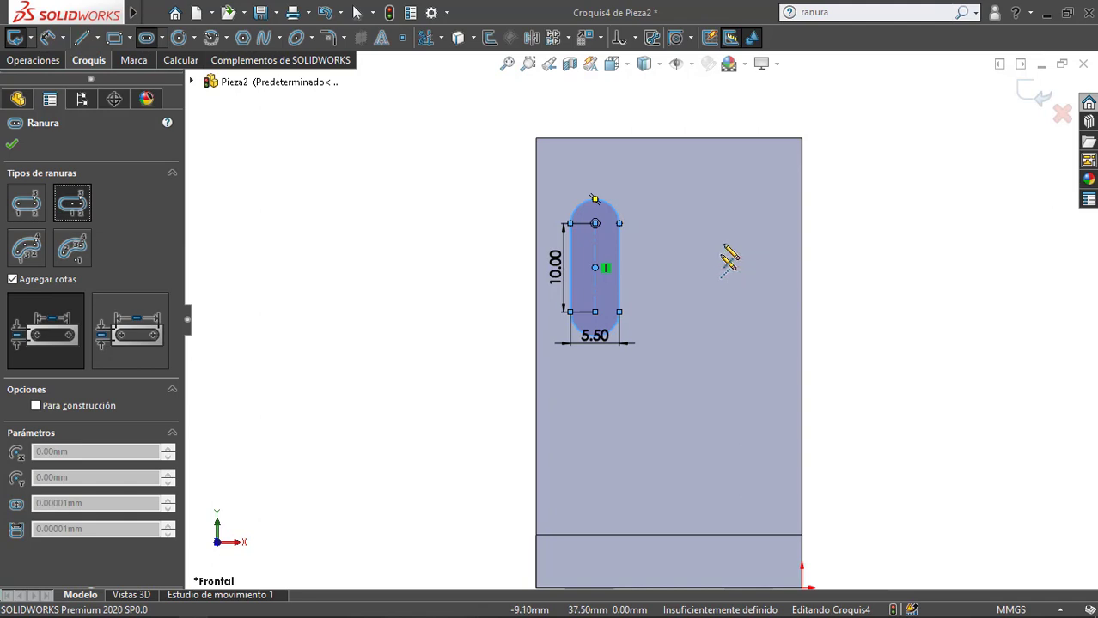
pyautogui.click(728, 207)
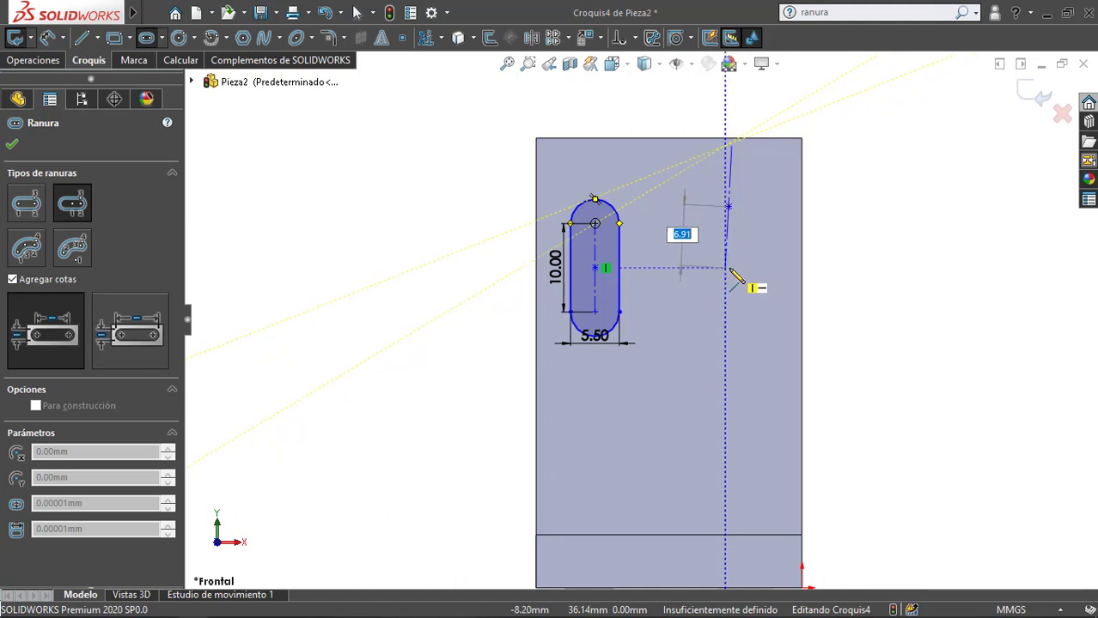
pyautogui.press('Return')
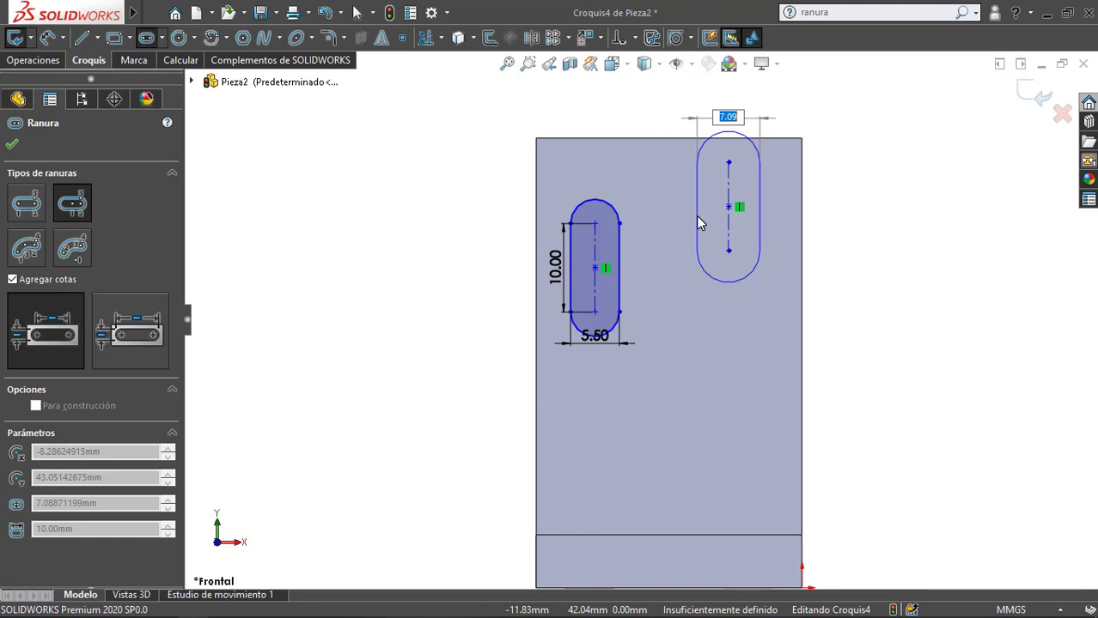
pyautogui.click(702, 220)
pyautogui.press('Escape')
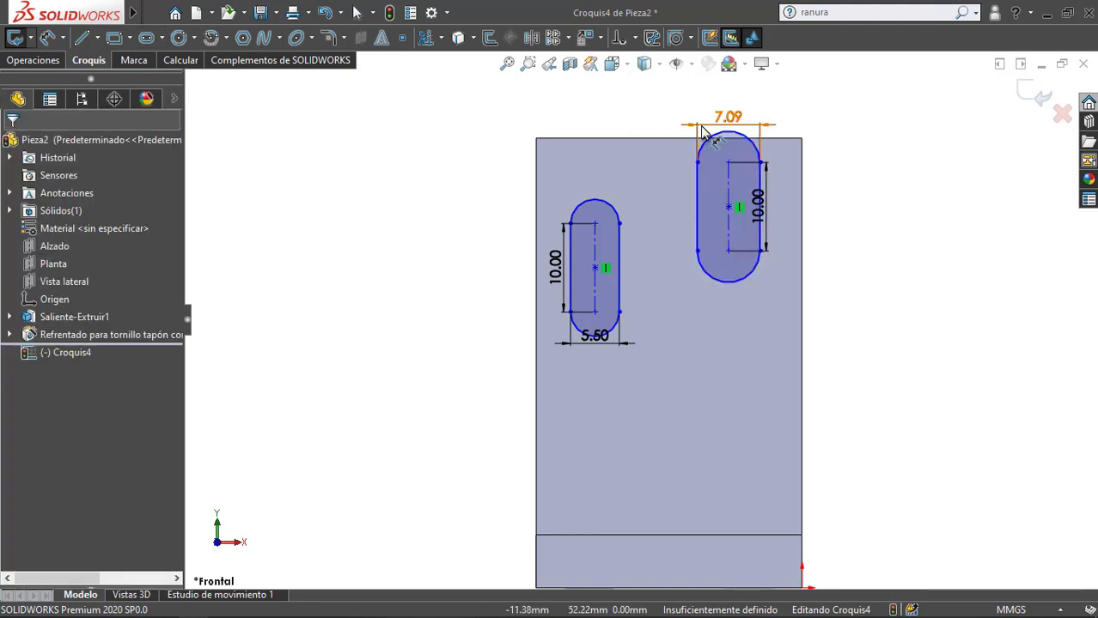
# Step: Delete the second slot's width dimension and apply an equal slots relation between the two straight slots
pyautogui.click(702, 130)
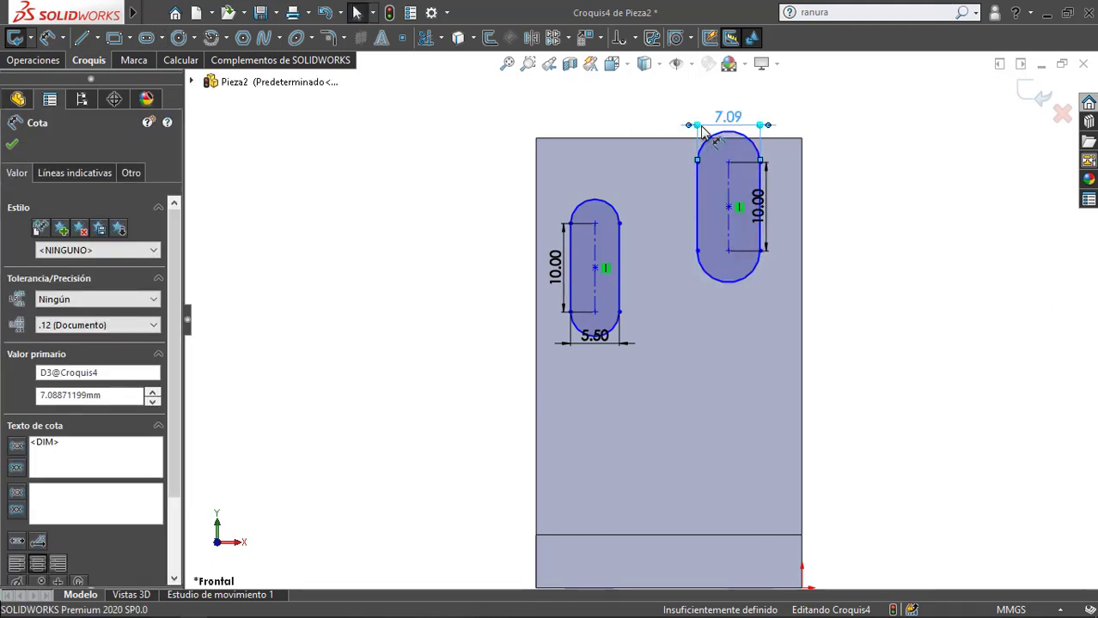
pyautogui.press('Delete')
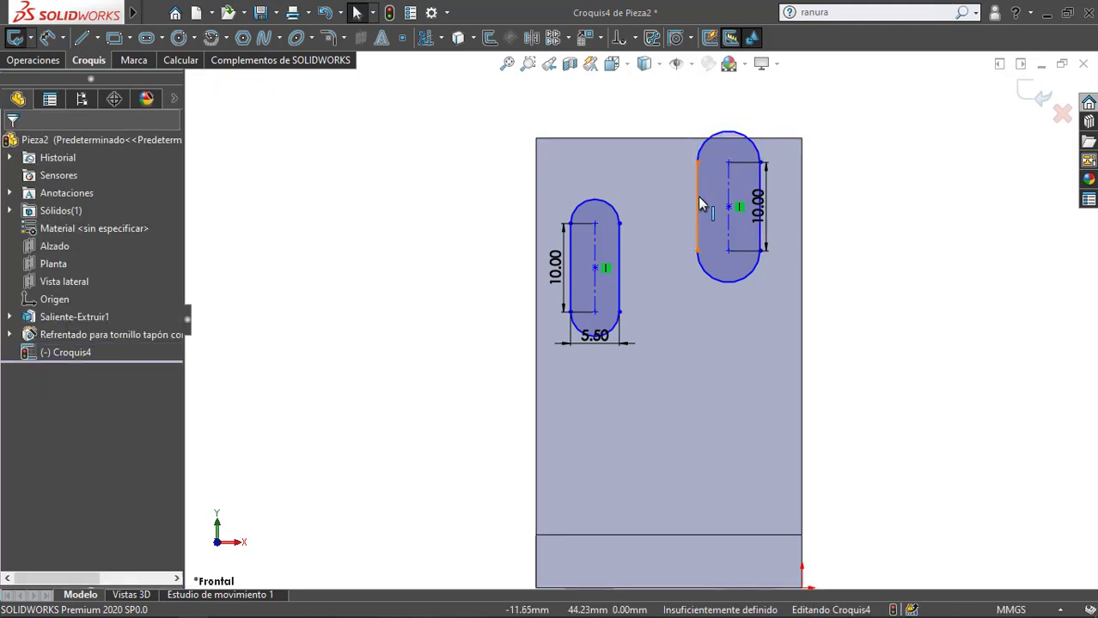
pyautogui.click(698, 200)
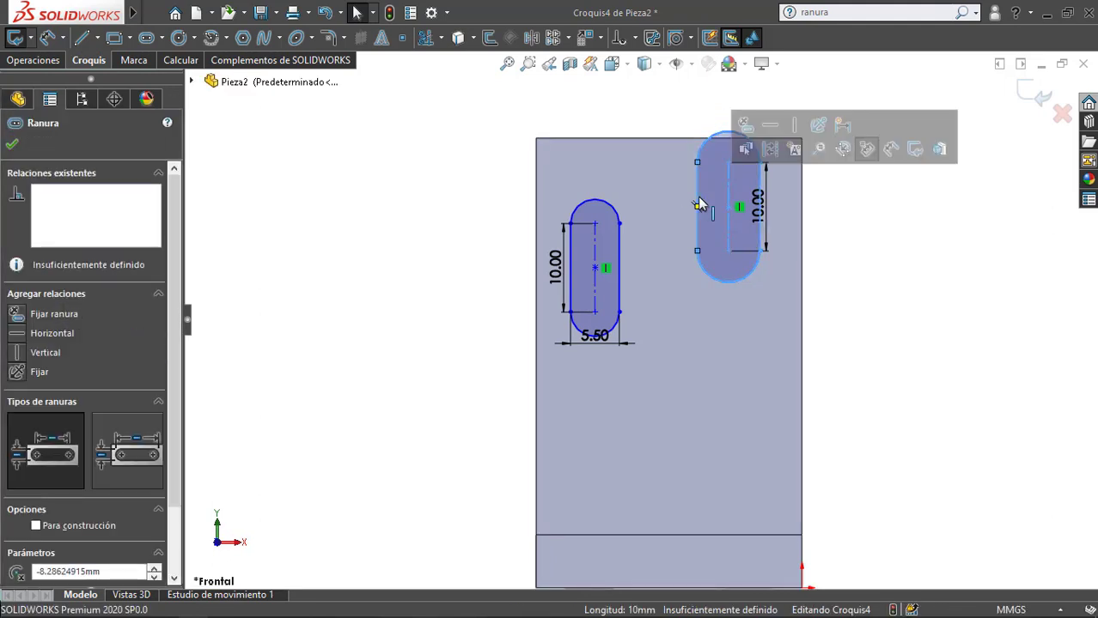
pyautogui.keyDown('ctrl'); pyautogui.click(620, 248); pyautogui.keyUp('ctrl')
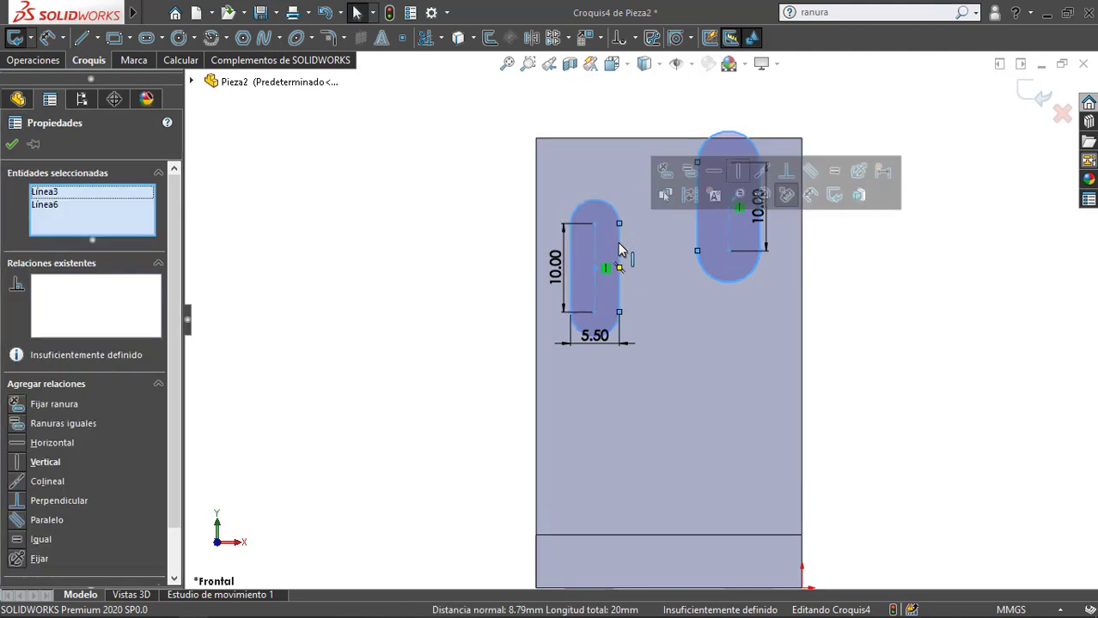
pyautogui.click(690, 177)
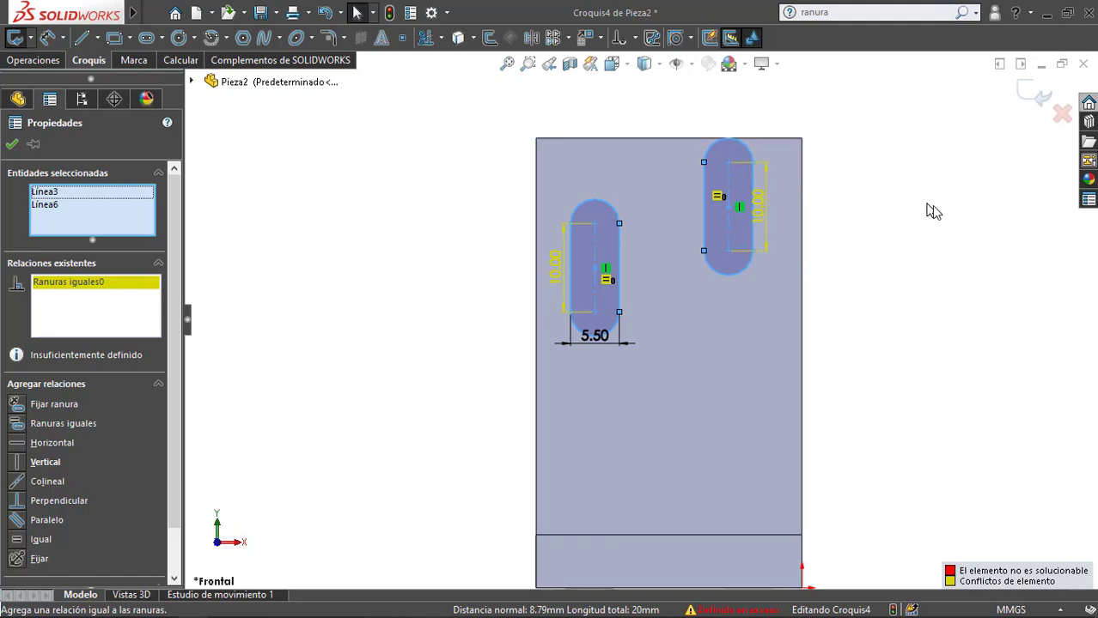
# Step: Delete the second slot's 10 mm length dimension and move that slot level with the first one
pyautogui.click(767, 221)
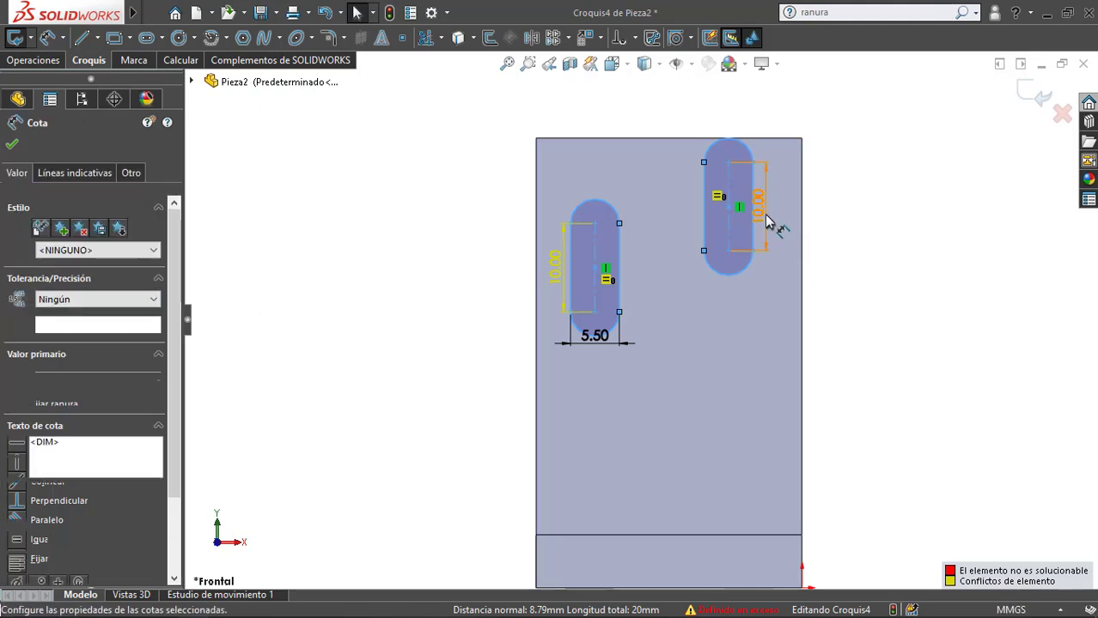
pyautogui.rightClick(767, 221)
pyautogui.click(816, 407)
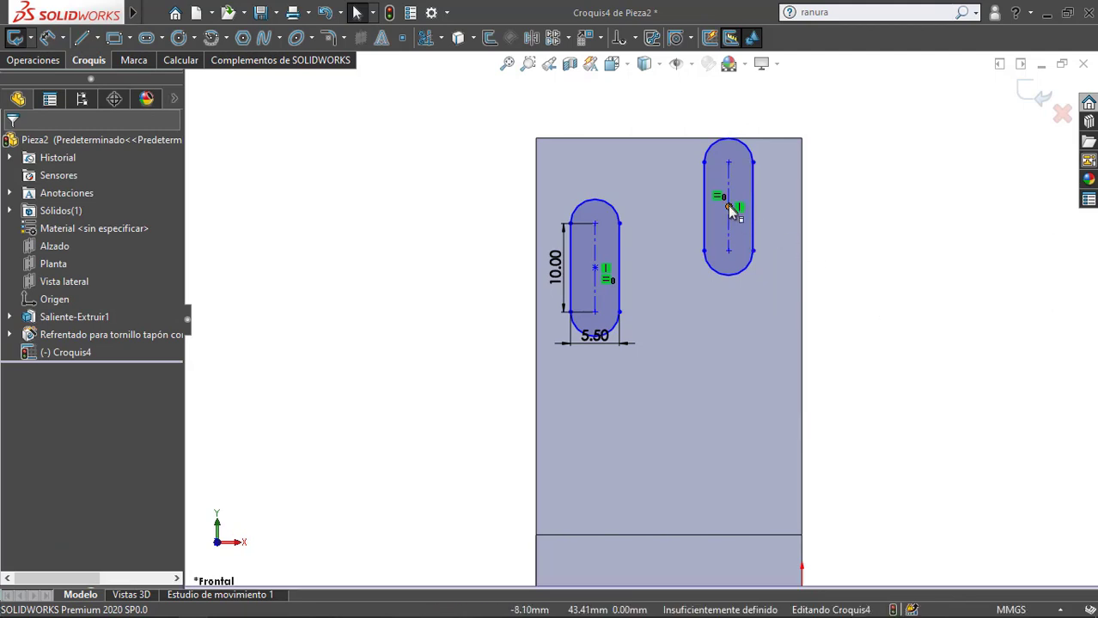
pyautogui.moveTo(743, 238); pyautogui.dragTo(750, 280)
pyautogui.click(877, 271)
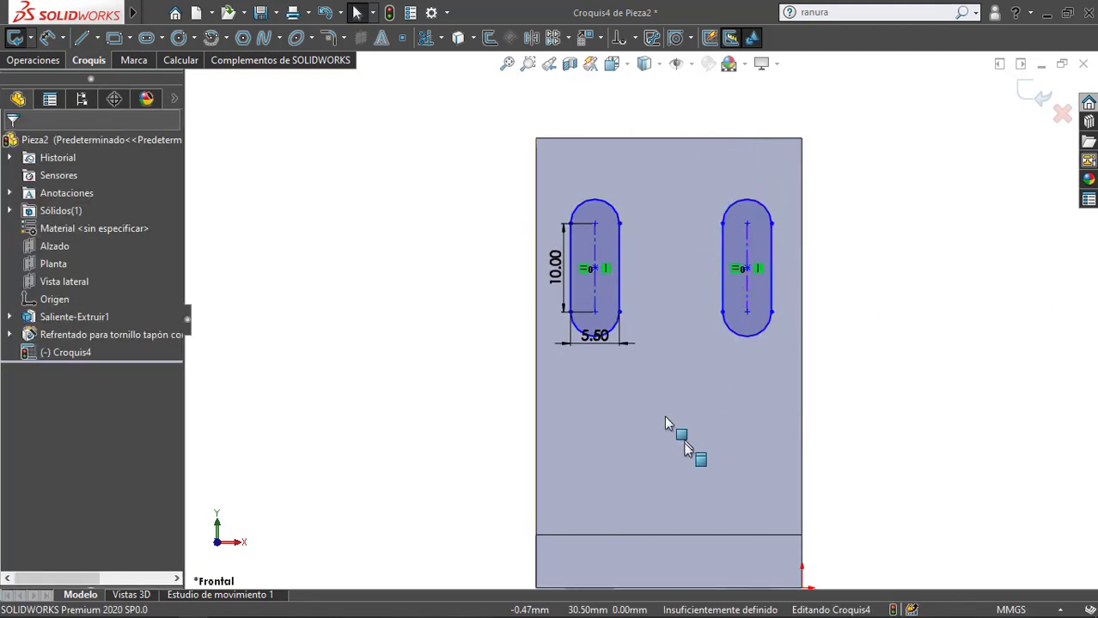
# Step: Sketch a 3-point arc slot below the two straight slots with a 7 mm radius, 5.5 mm width and about 95° span
pyautogui.scroll(-1, 673, 438)
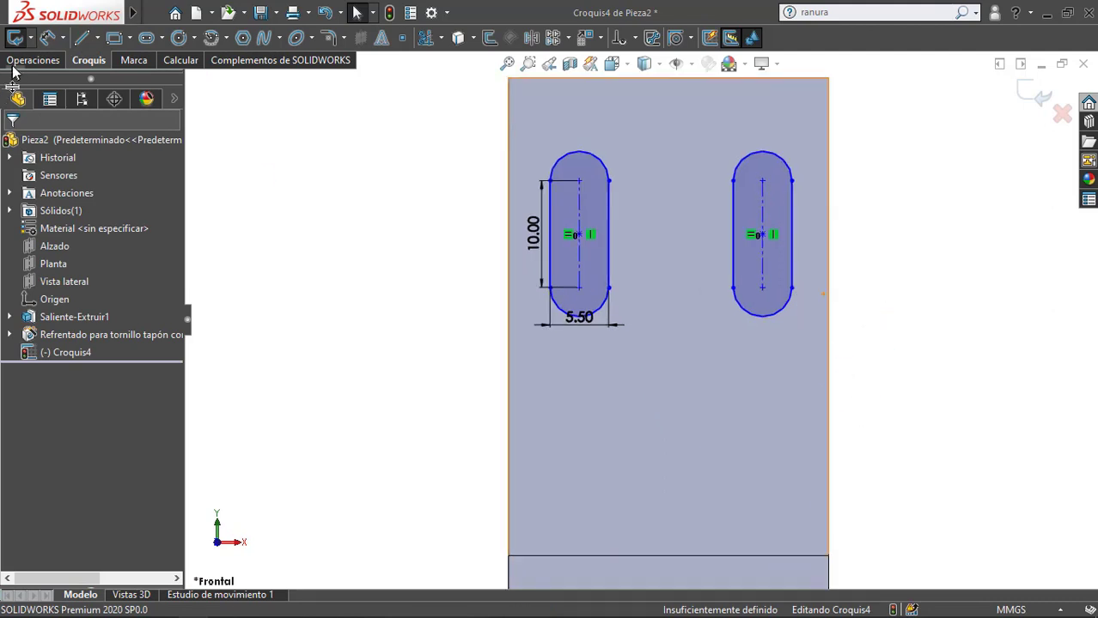
pyautogui.click(161, 37)
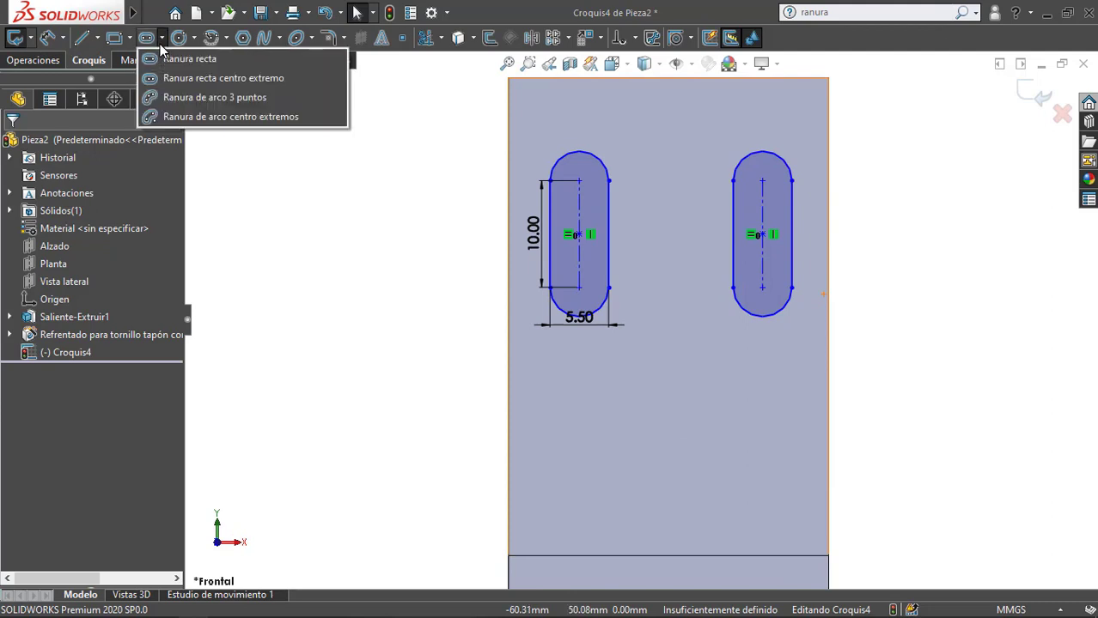
pyautogui.click(209, 105)
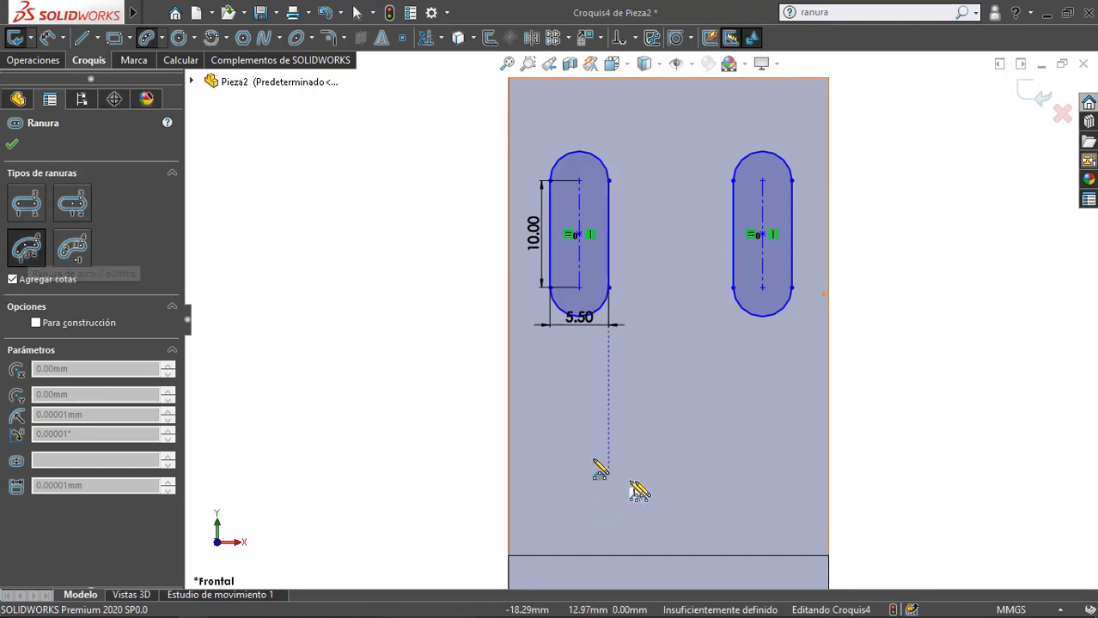
pyautogui.click(596, 445)
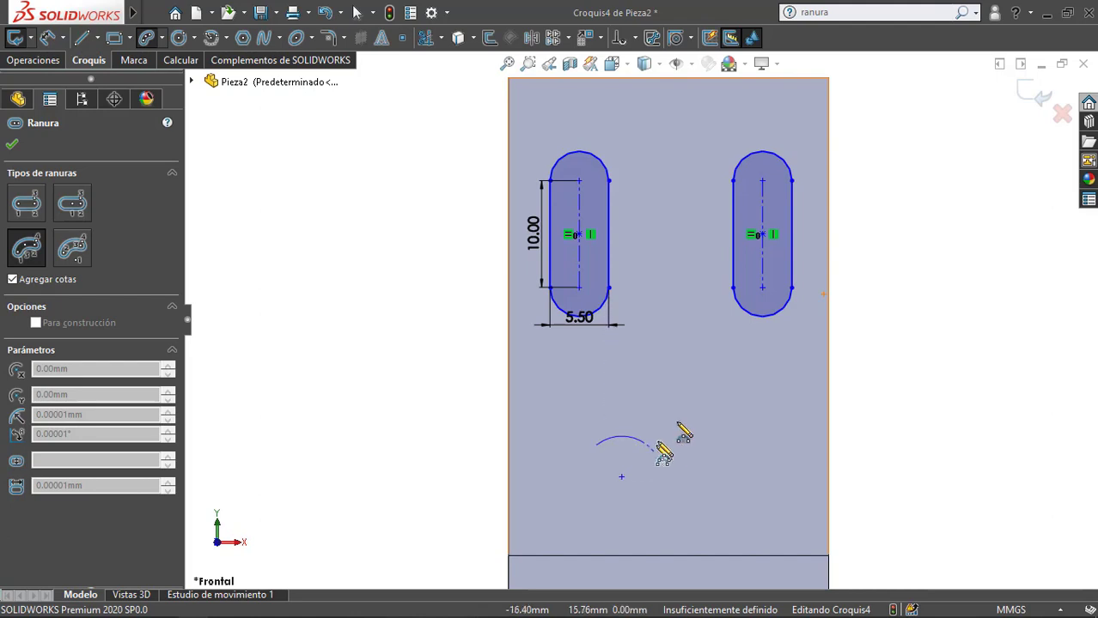
pyautogui.click(665, 361)
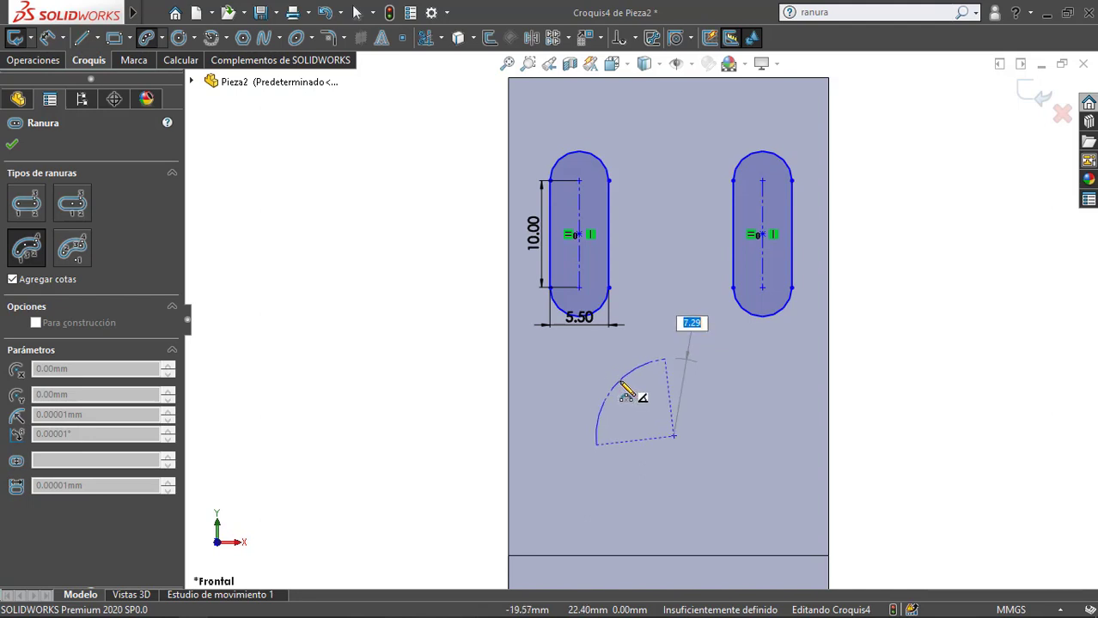
pyautogui.write('7')
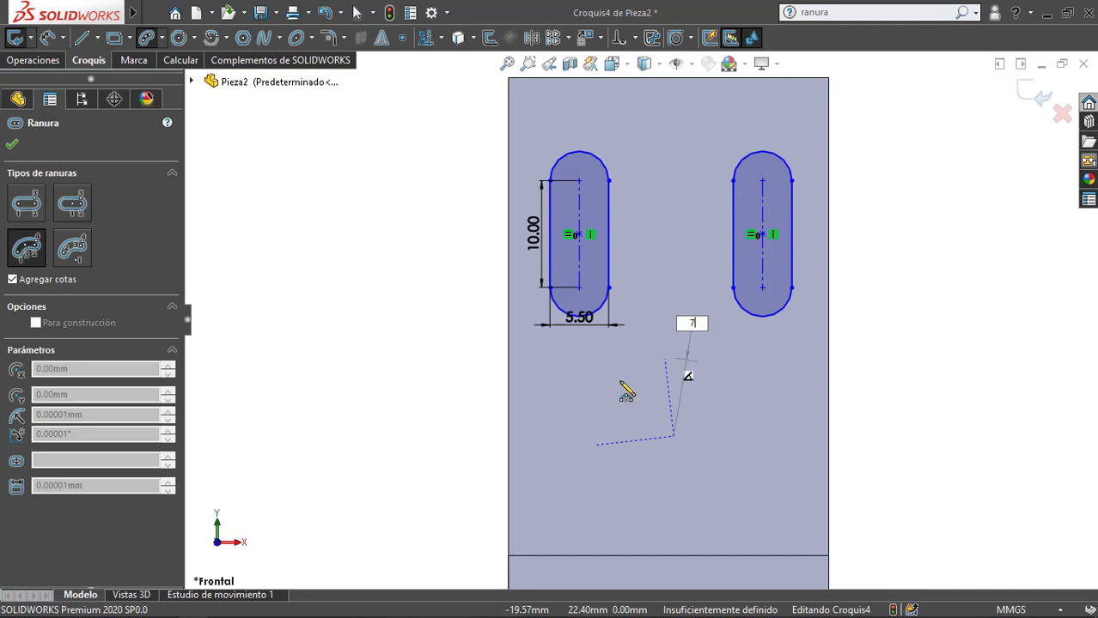
pyautogui.press('Return')
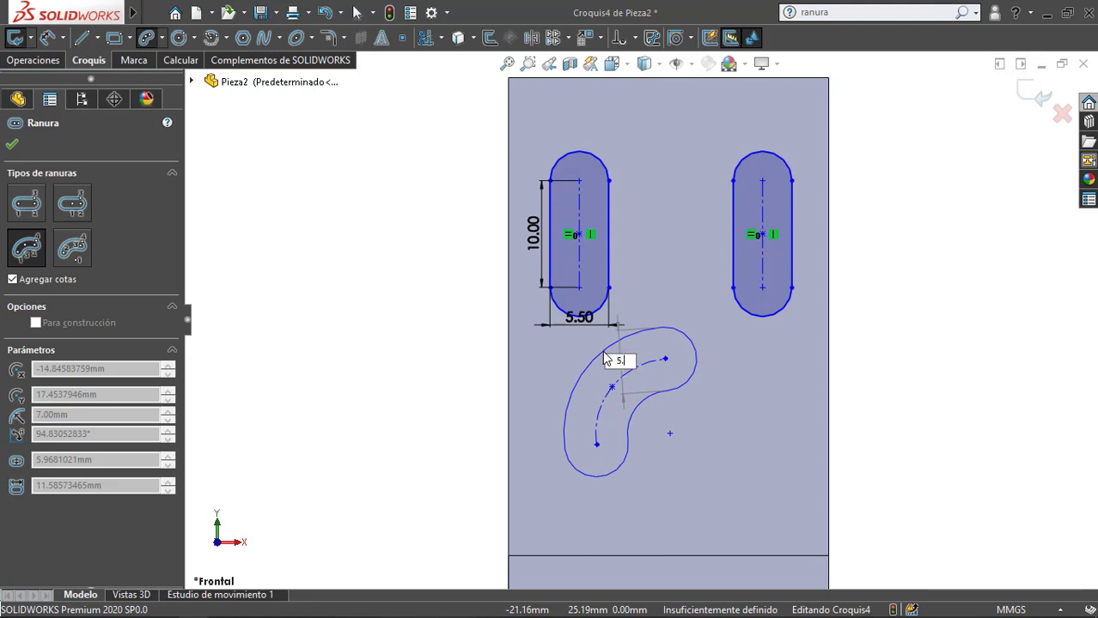
pyautogui.write('5.5')
pyautogui.press('Return')
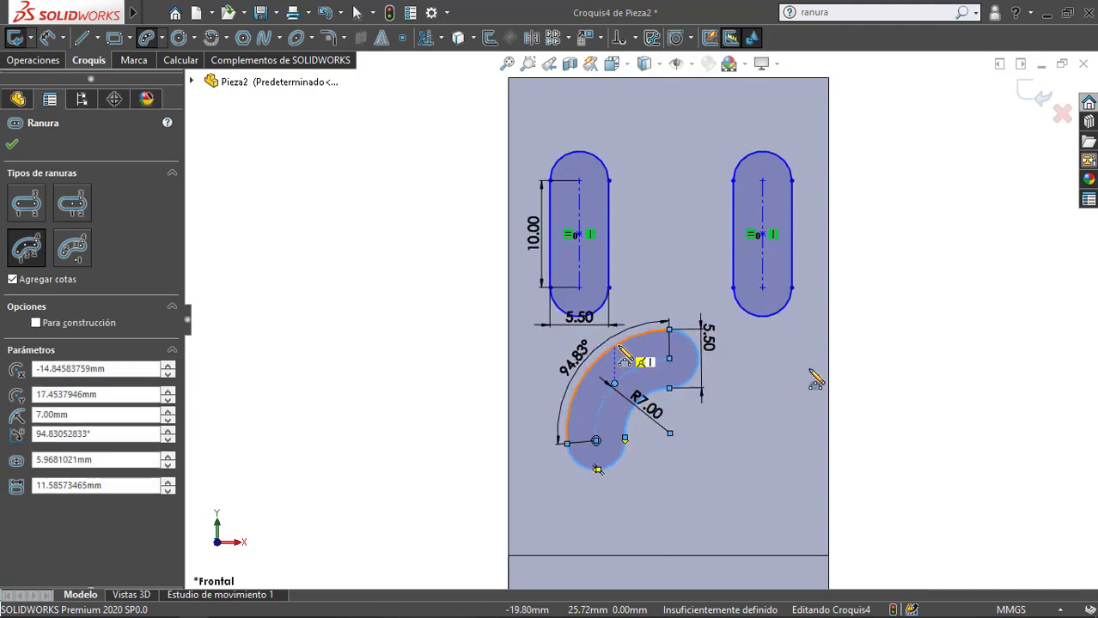
pyautogui.press('Escape')
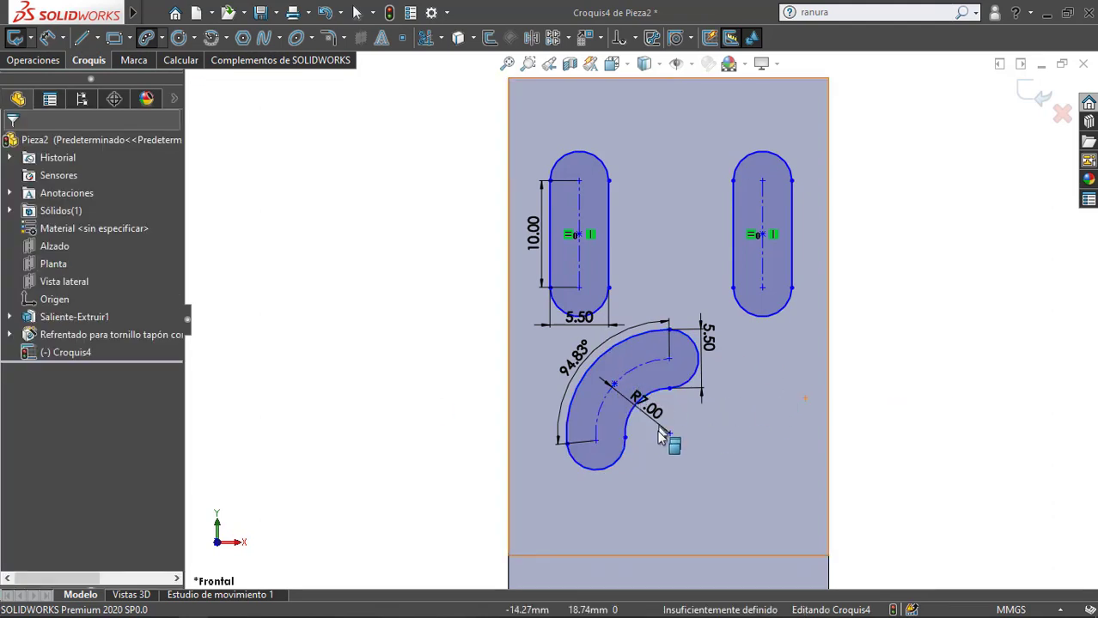
# Step: Set the arc slot's span to 90° and move the slot lower, farther from the two straight slots
pyautogui.scroll(-2, 688, 419)
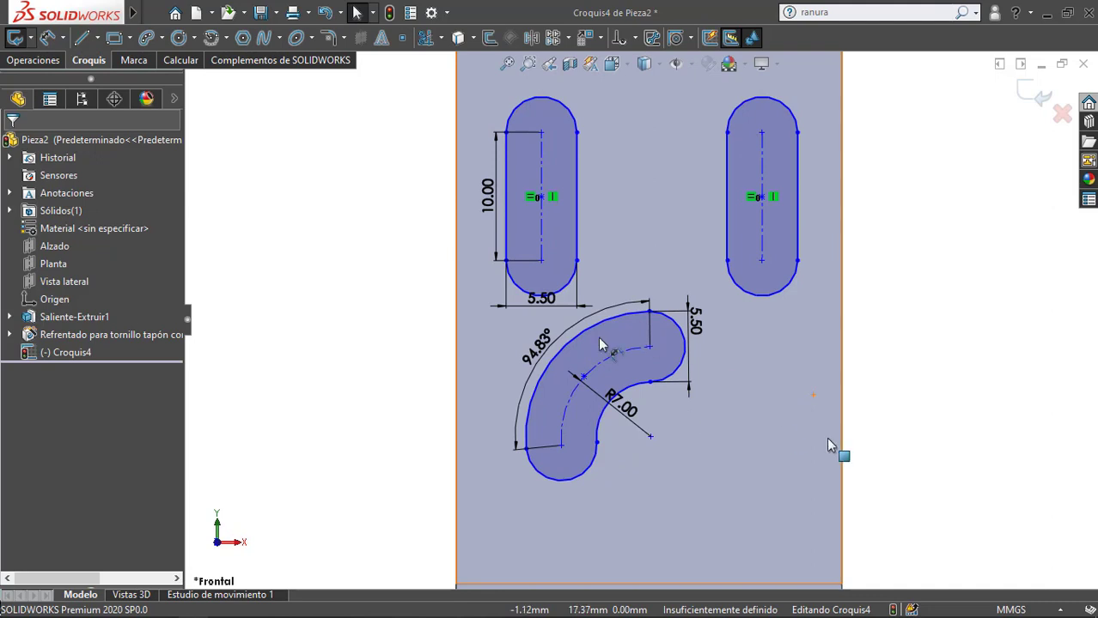
pyautogui.click(539, 355)
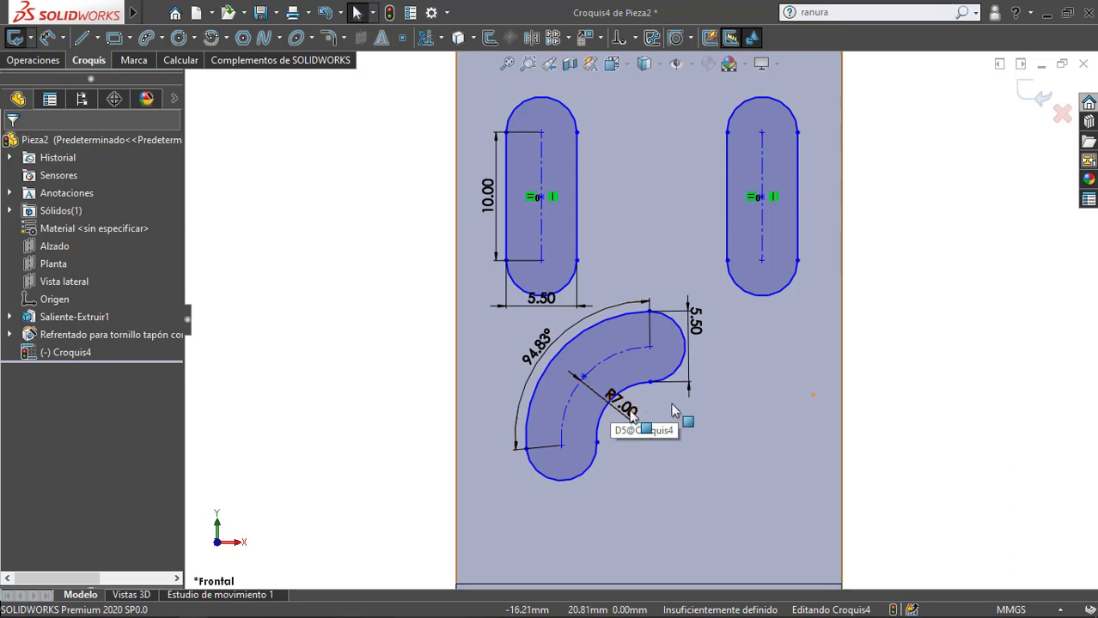
pyautogui.click(539, 349)
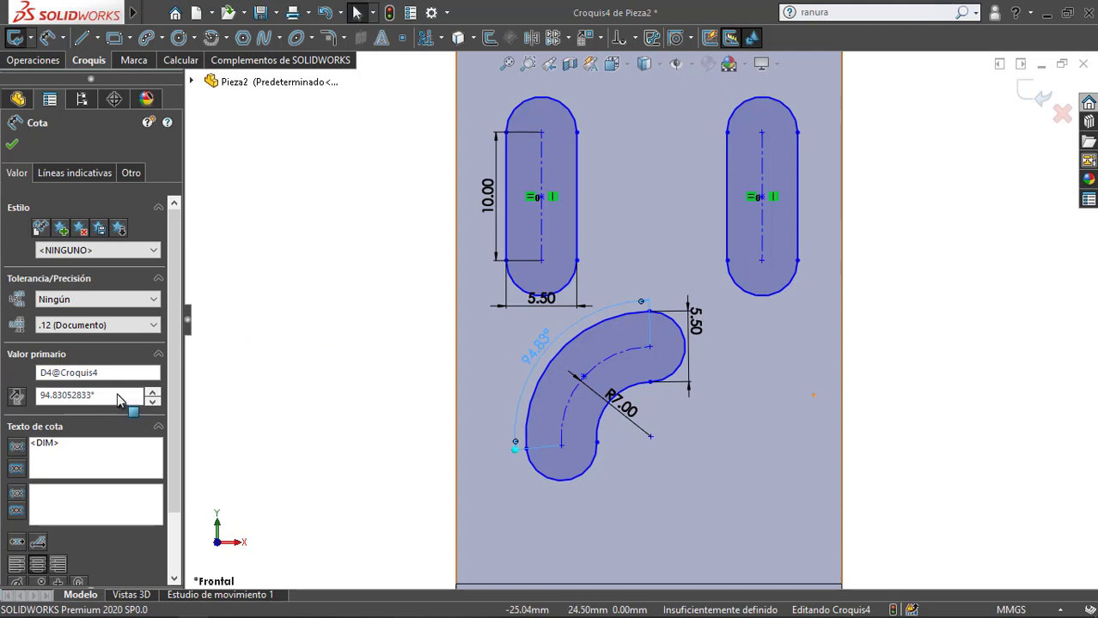
pyautogui.moveTo(84, 395); pyautogui.dragTo(41, 390)
pyautogui.write('90')
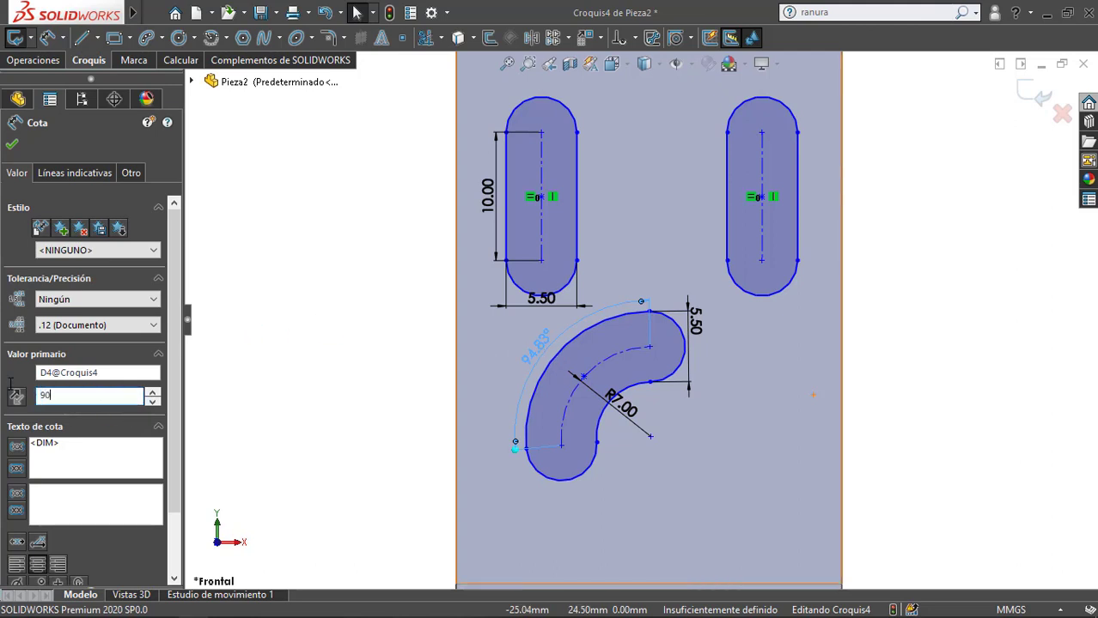
pyautogui.press('Return')
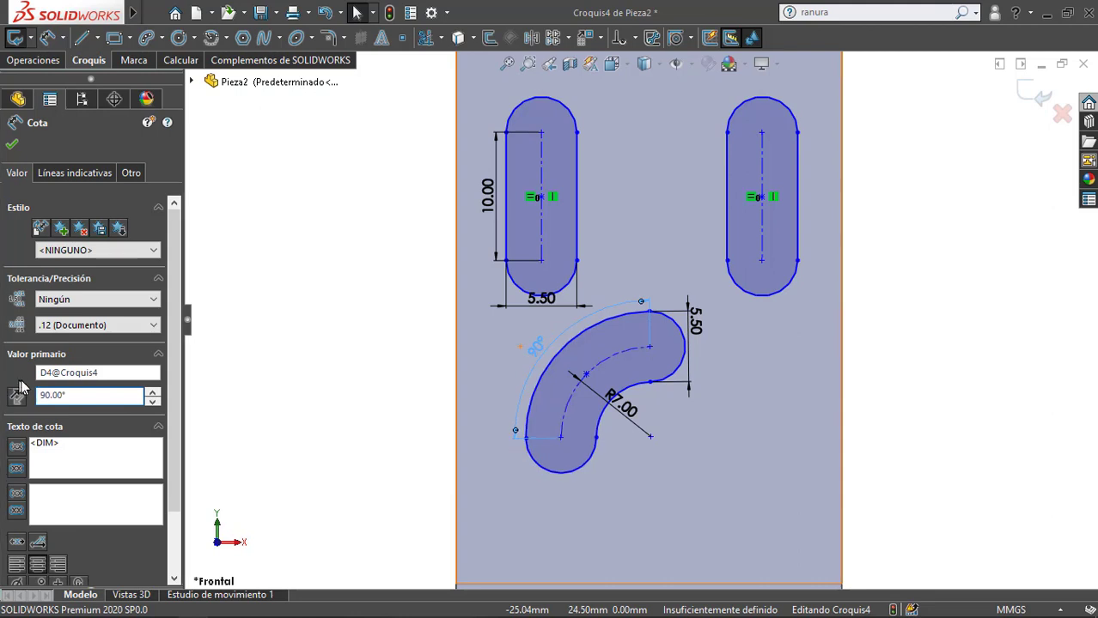
pyautogui.click(242, 376)
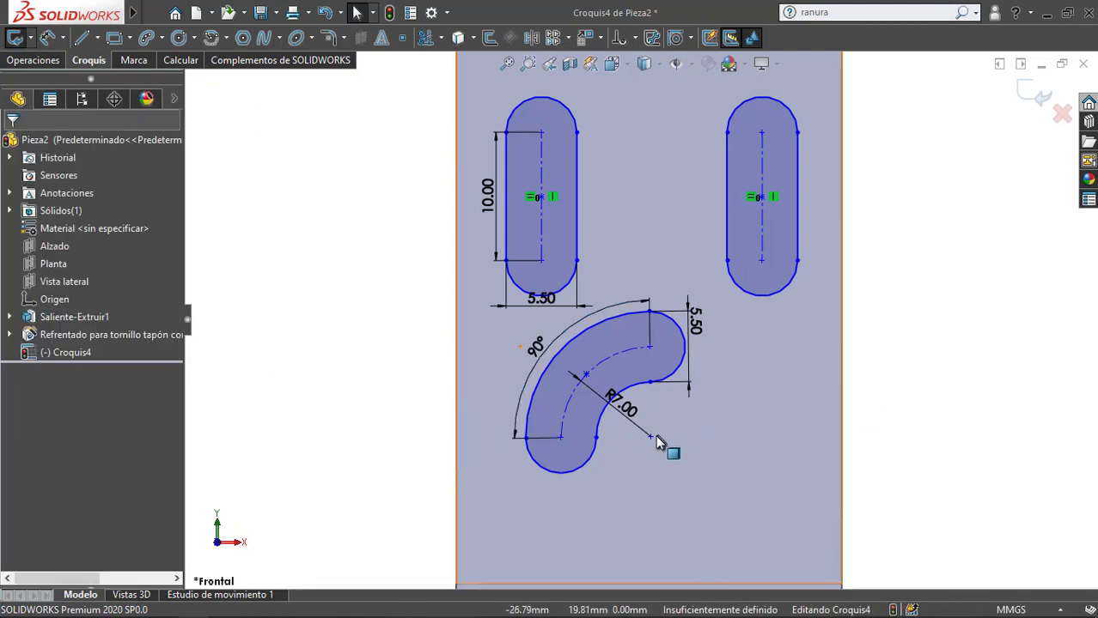
pyautogui.moveTo(651, 436); pyautogui.dragTo(606, 488)
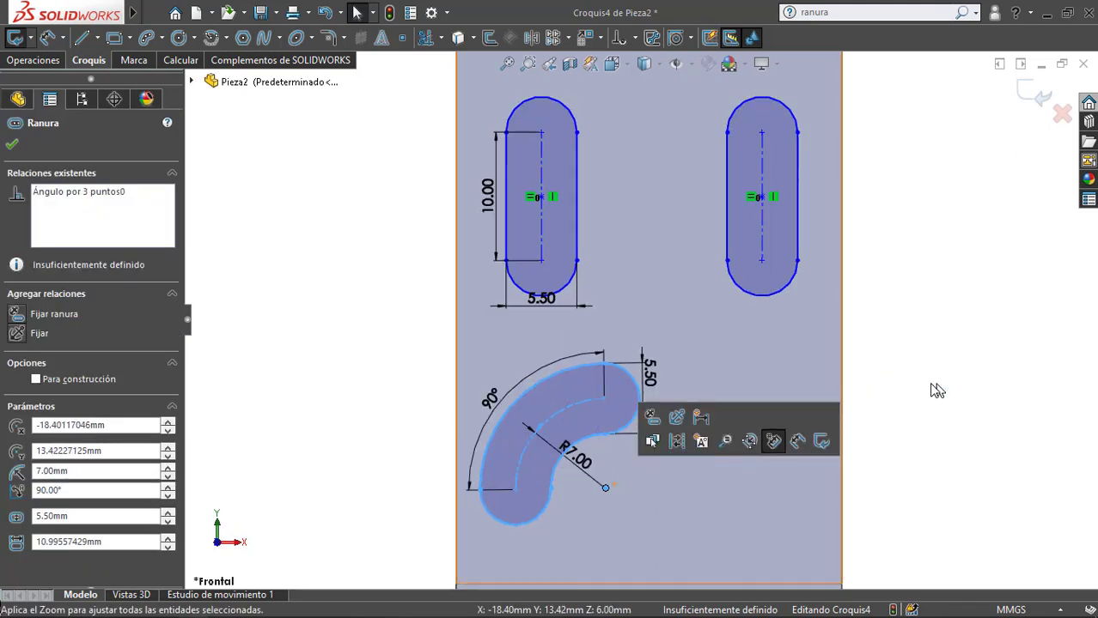
pyautogui.click(934, 390)
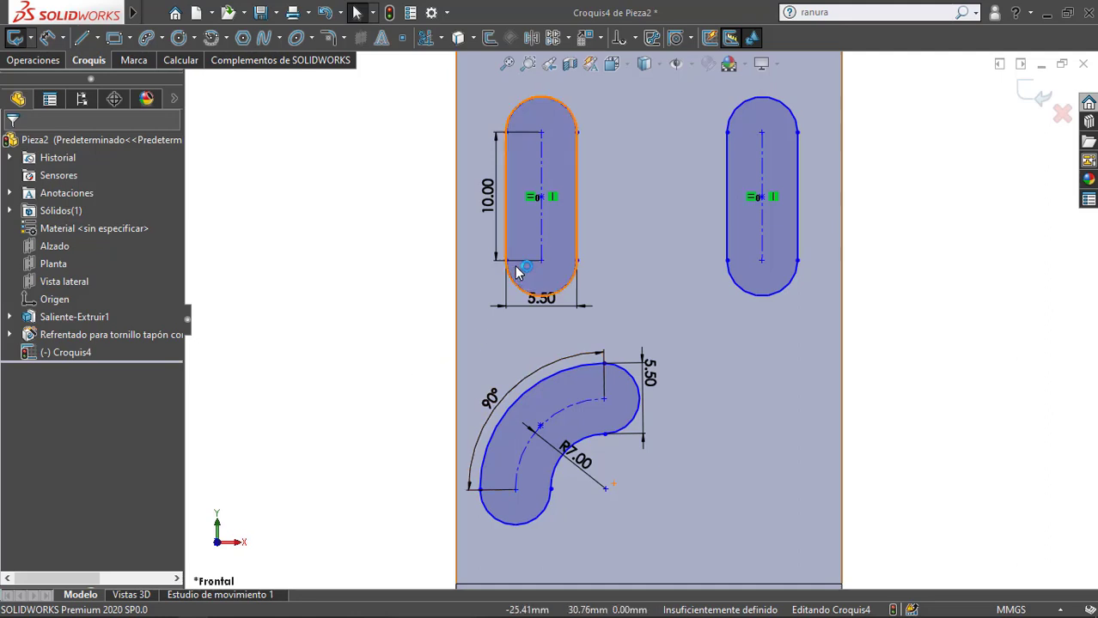
# Step: Sketch a centrepoint arc slot below the second straight slot with about 6.8 mm radius, 90° span and 5.5 mm width
pyautogui.click(161, 38)
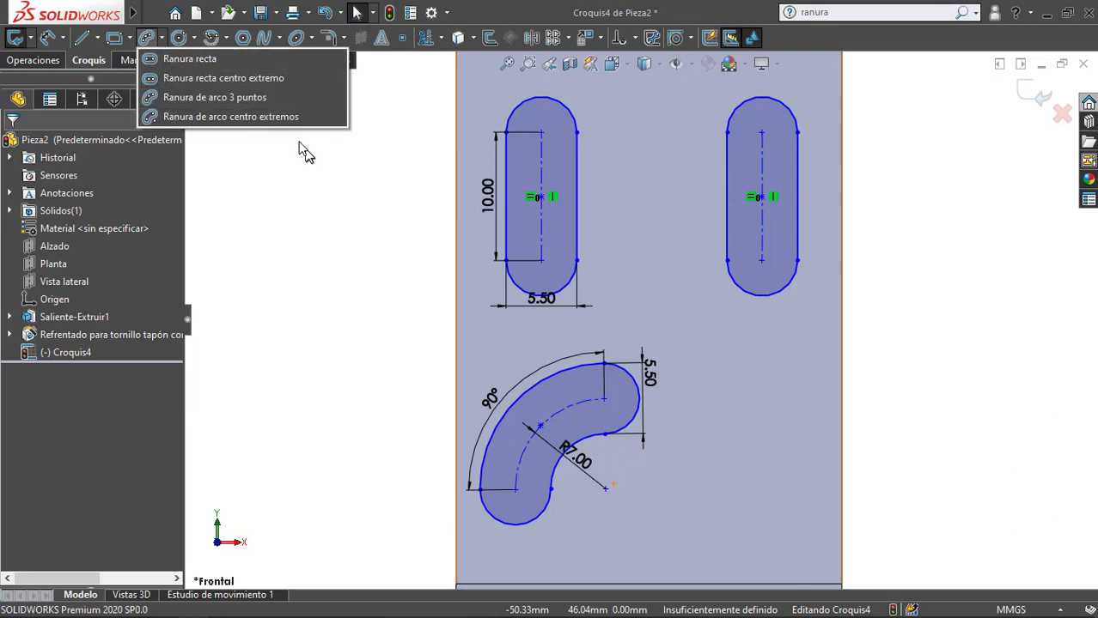
pyautogui.click(247, 118)
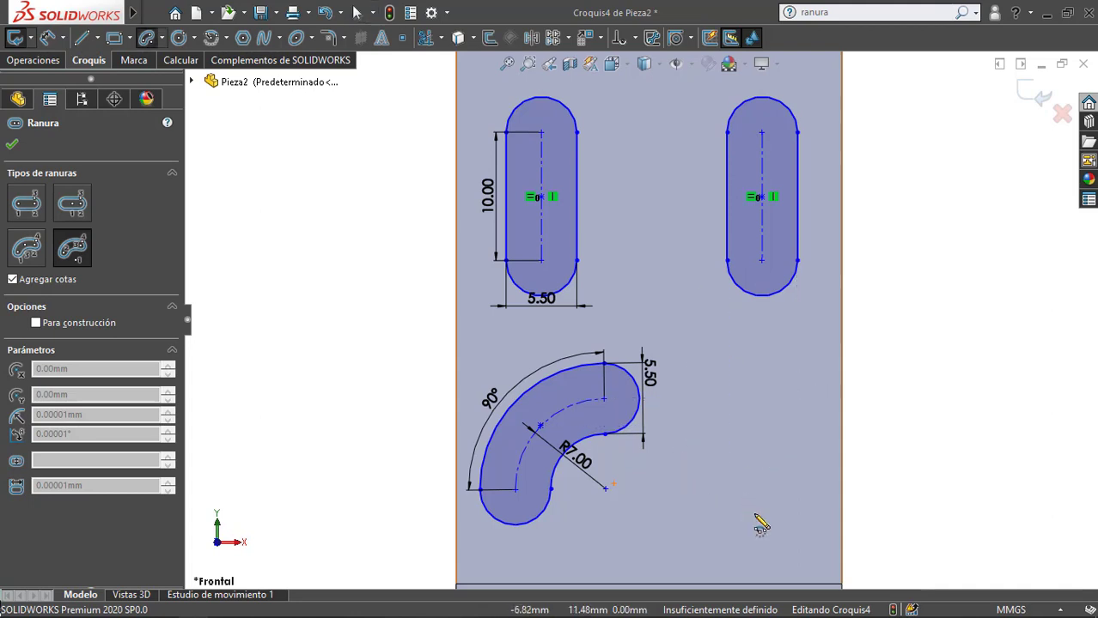
pyautogui.click(754, 514)
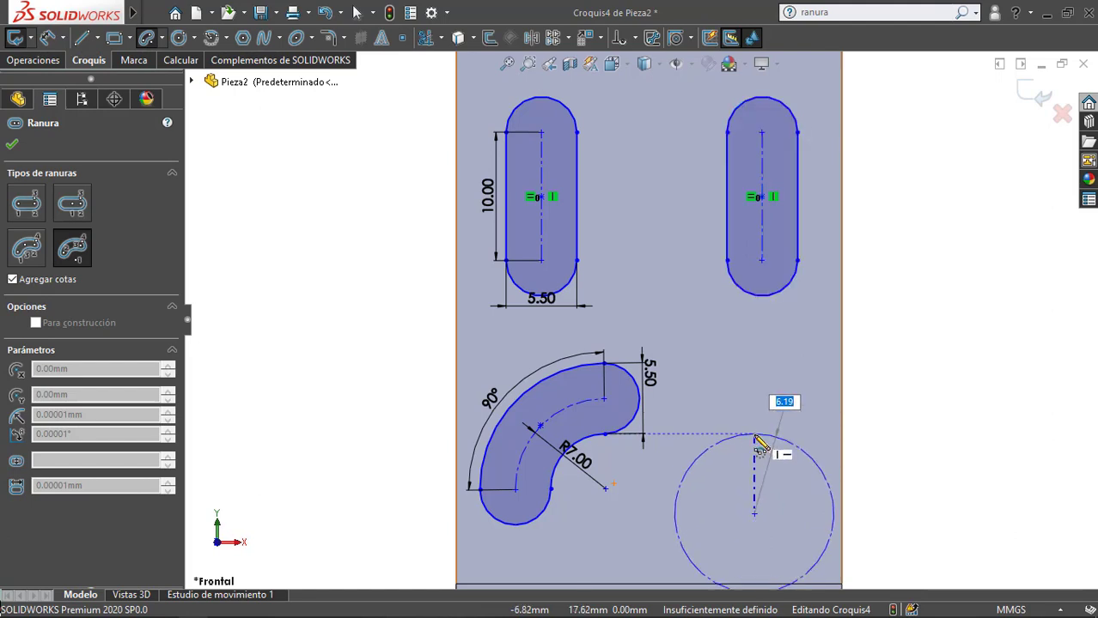
pyautogui.write('7')
pyautogui.press('Return')
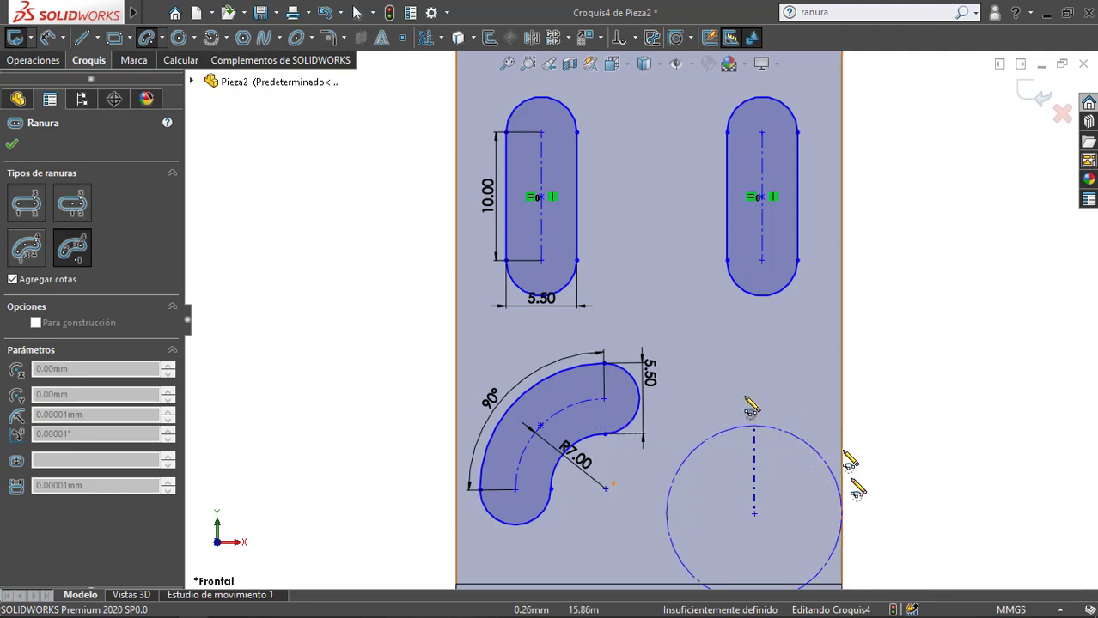
pyautogui.scroll(2, 735, 507)
pyautogui.scroll(-2, 736, 507)
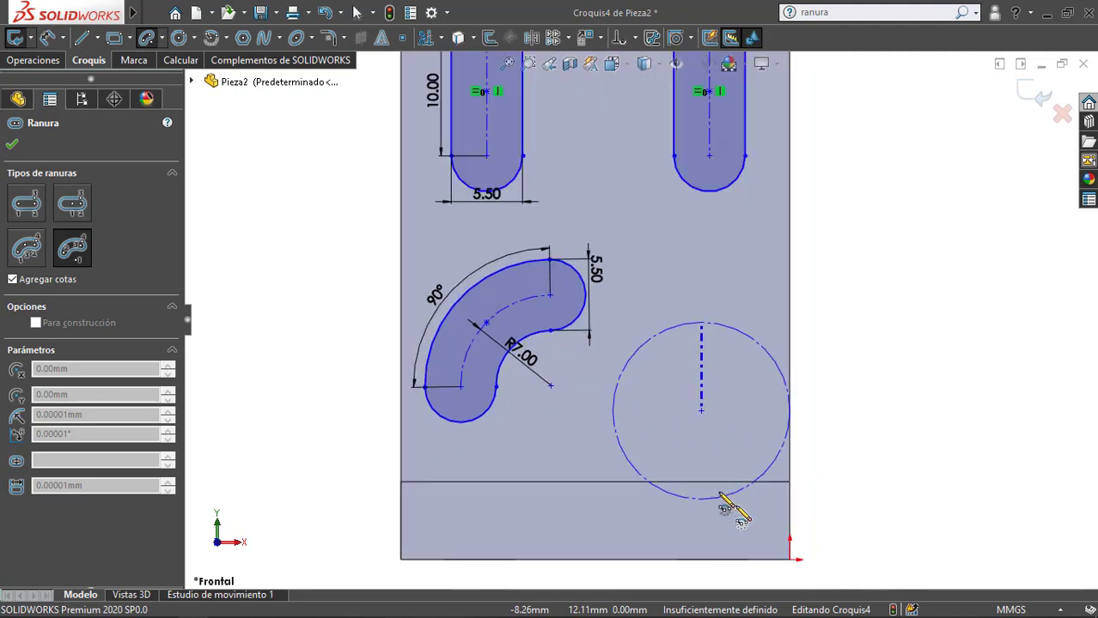
pyautogui.scroll(-3, 725, 395)
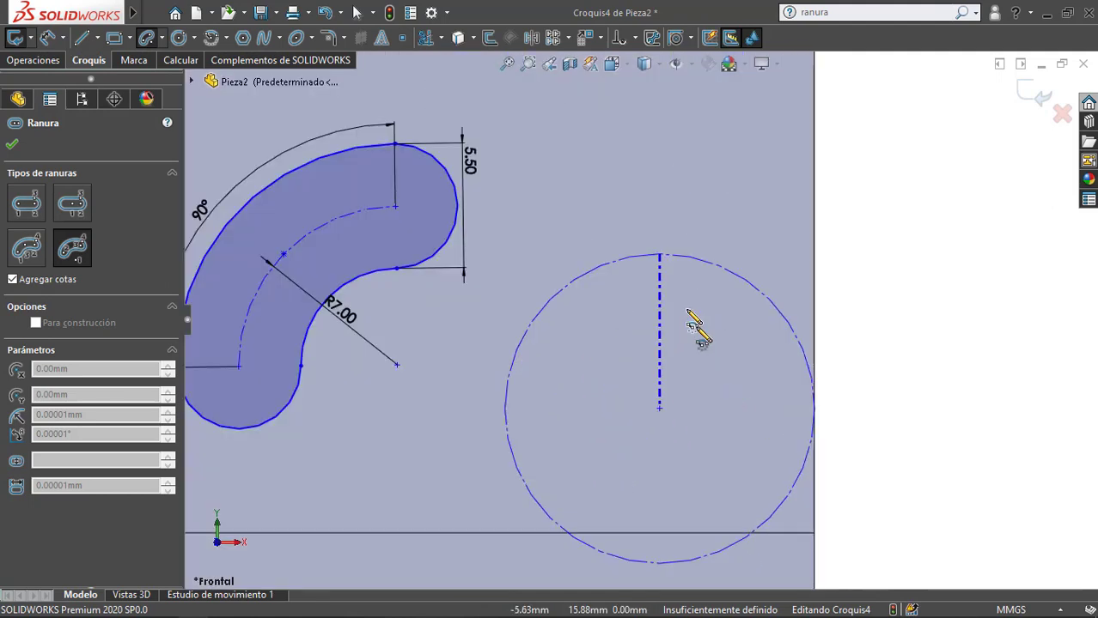
pyautogui.click(659, 256)
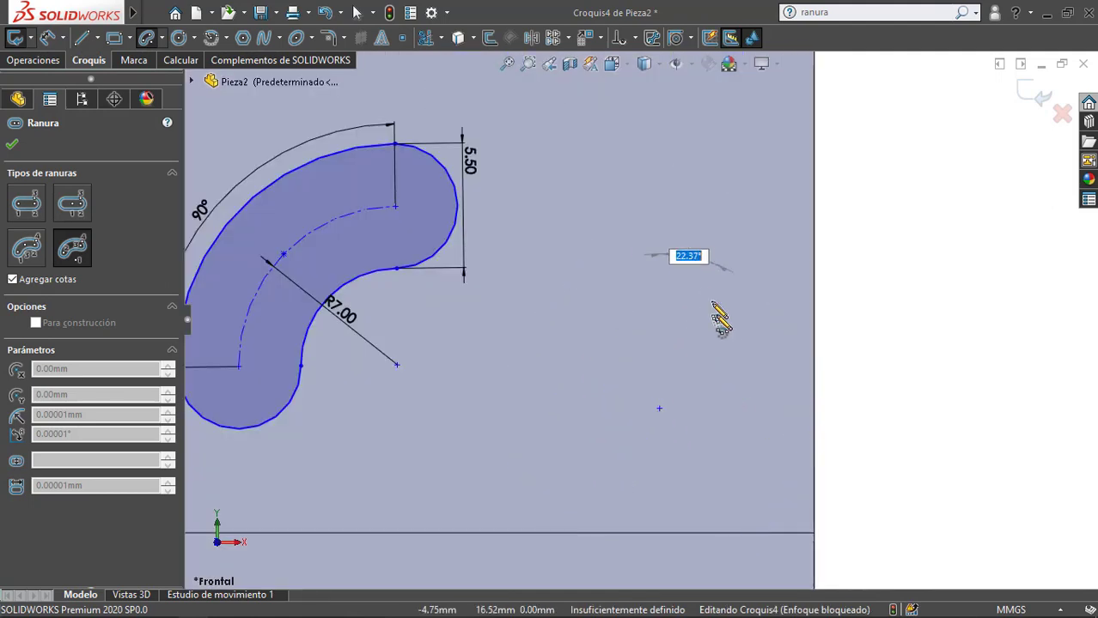
pyautogui.click(791, 421)
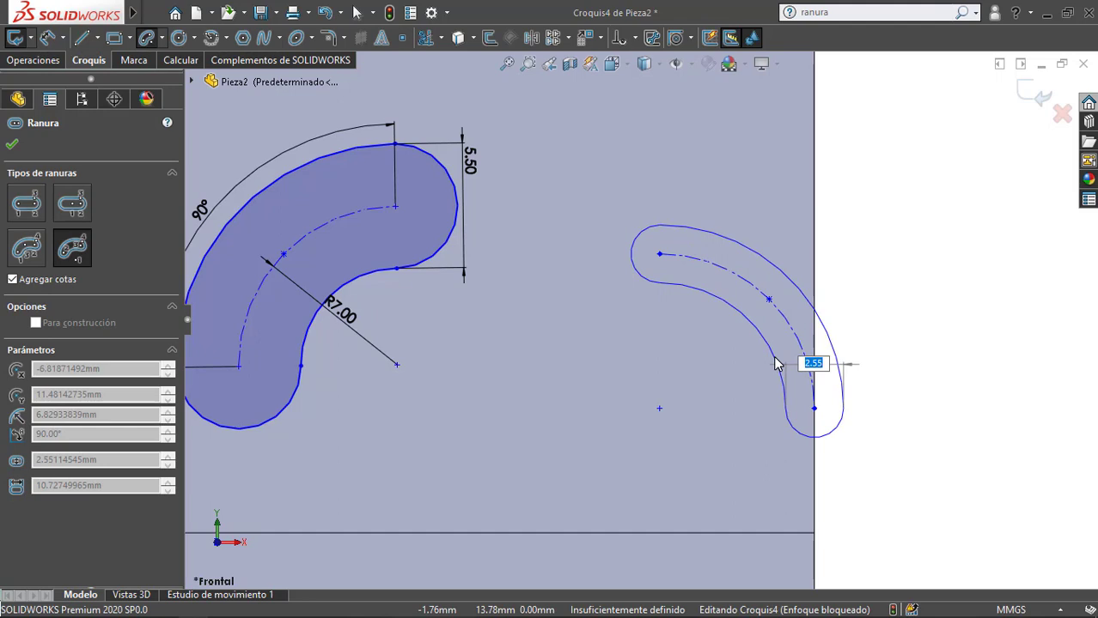
pyautogui.write('5.5')
pyautogui.press('Return')
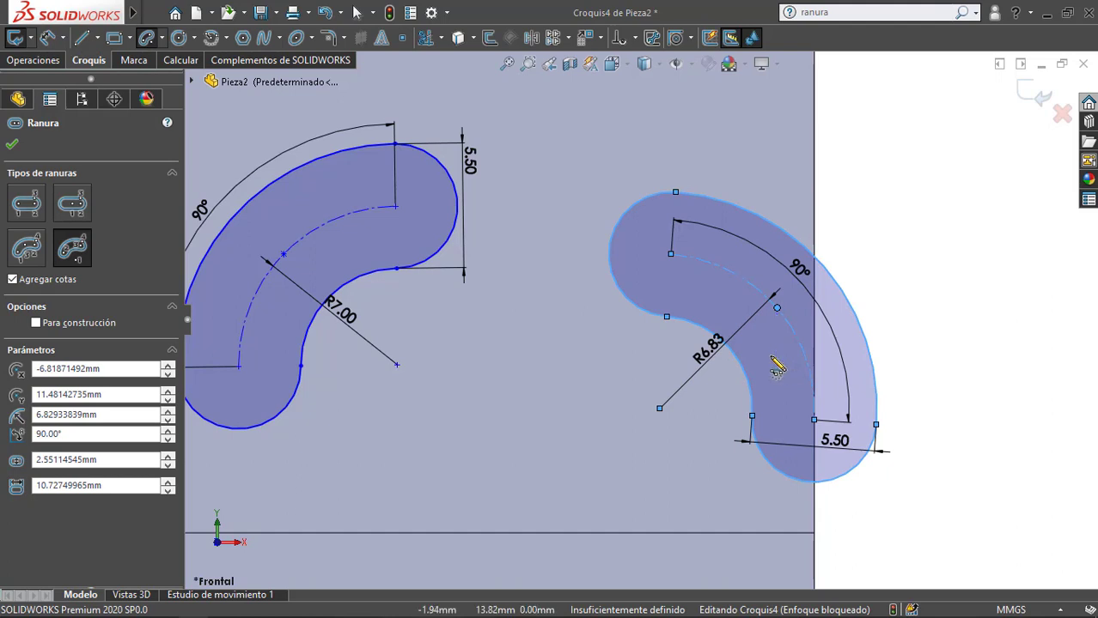
pyautogui.press('Escape')
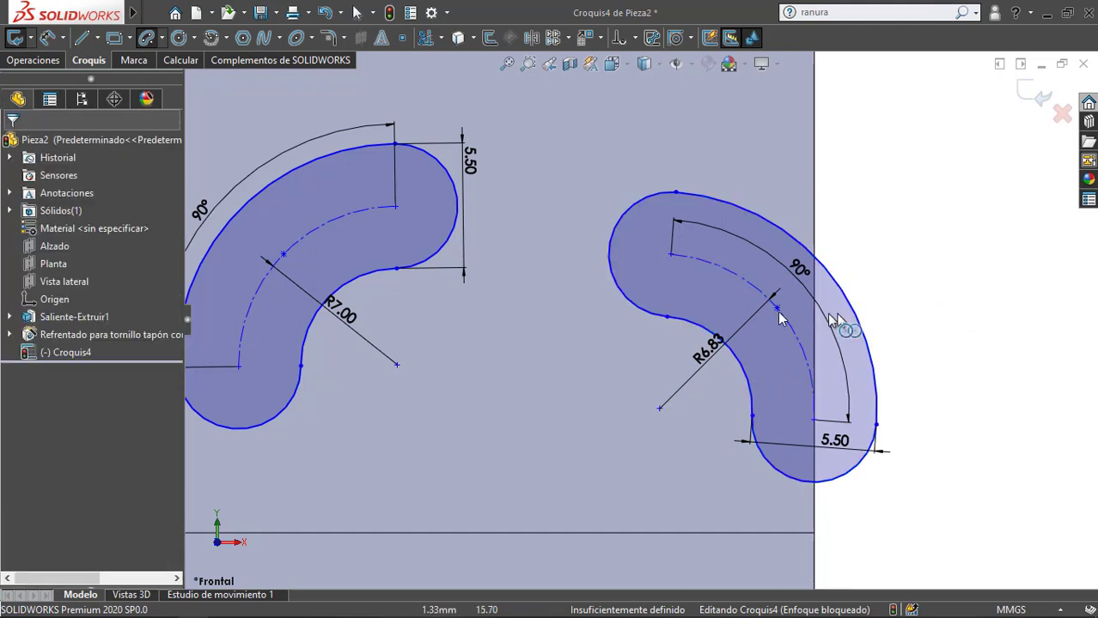
# Step: Set the second arc slot's centreline radius to 7 mm
pyautogui.doubleClick(712, 352)
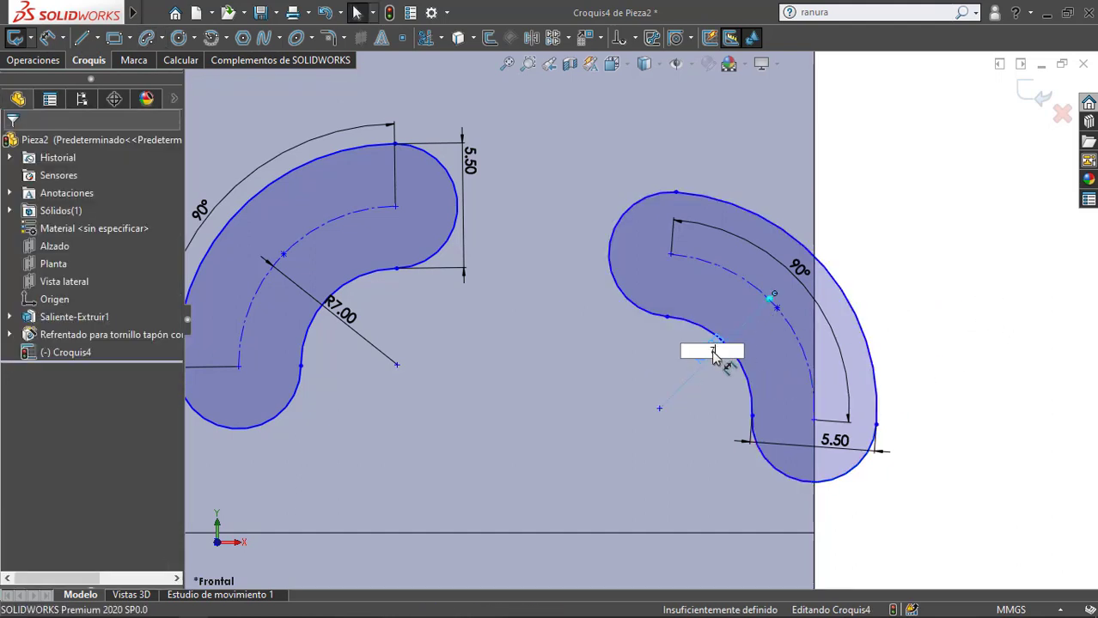
pyautogui.write('7')
pyautogui.press('Return')
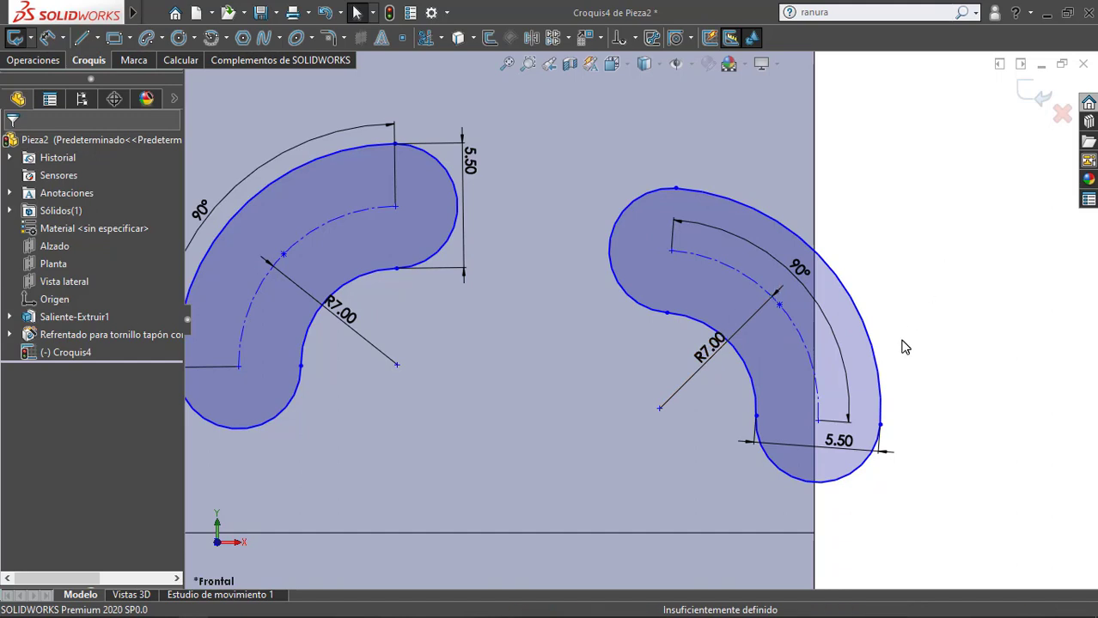
# Step: Move the second arc slot by its centre point toward the first arc slot so it lies inside the bracket face
pyautogui.scroll(1, 902, 346)
pyautogui.scroll(1, 896, 344)
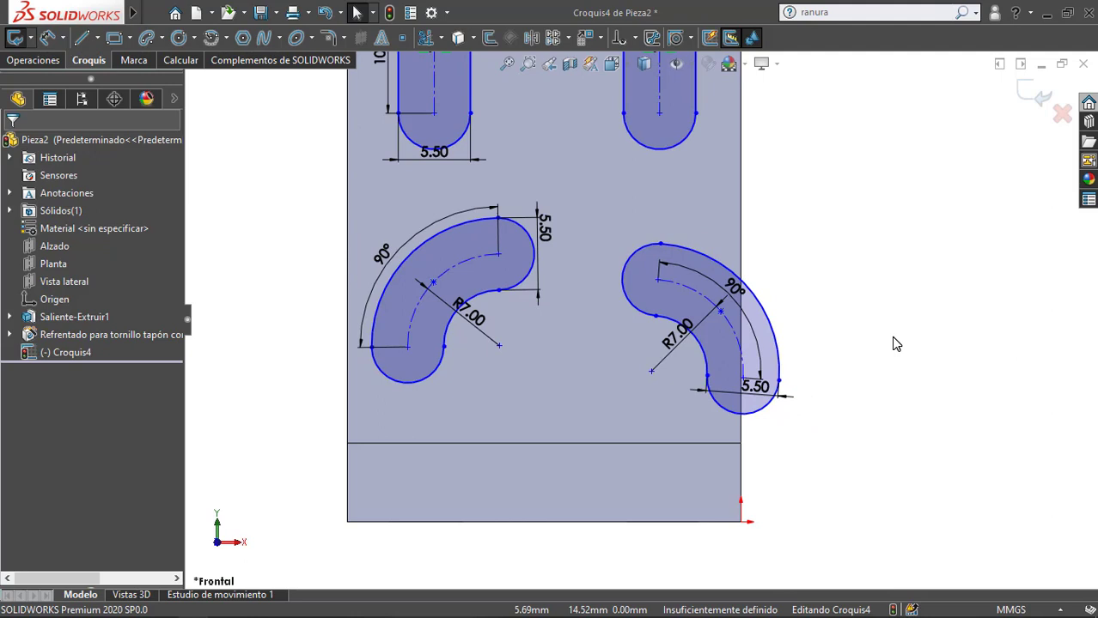
pyautogui.scroll(3, 678, 250)
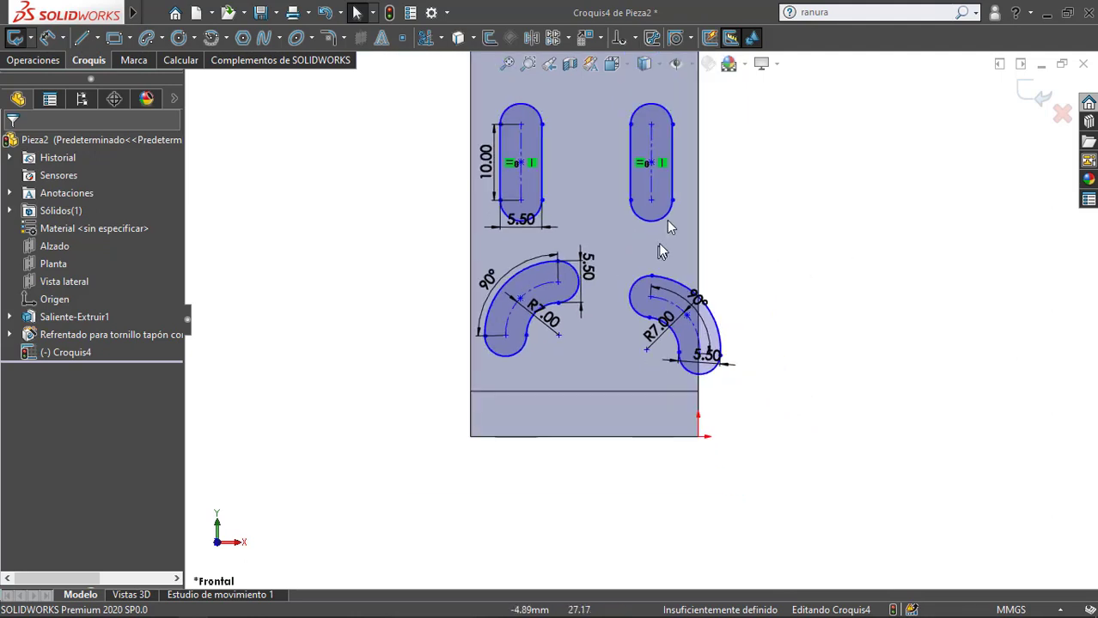
pyautogui.scroll(-1, 673, 231)
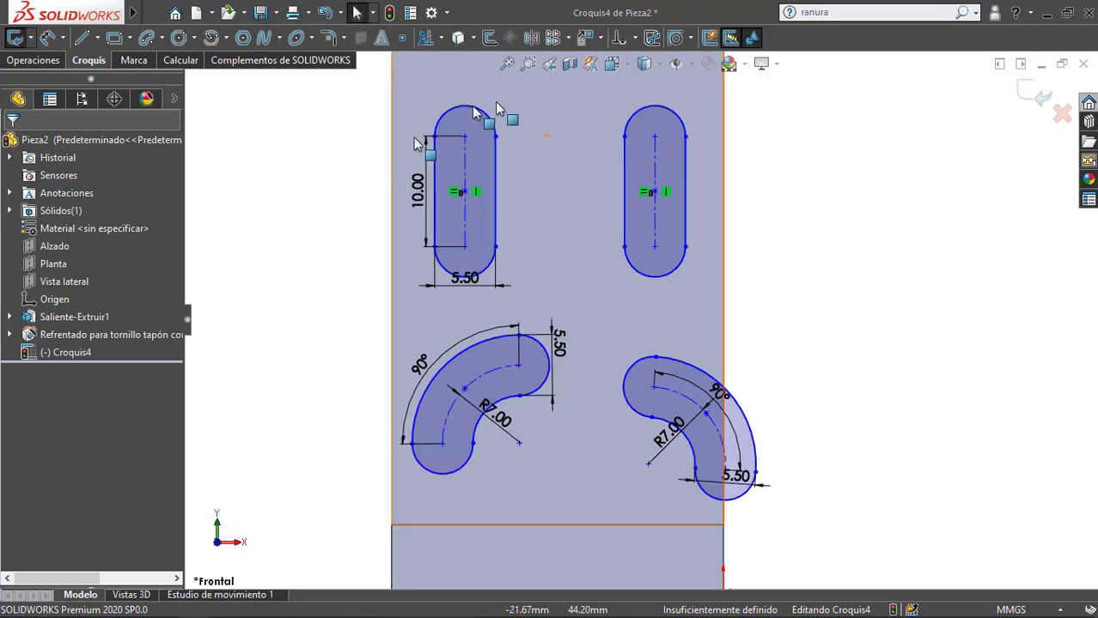
pyautogui.scroll(-2, 558, 171)
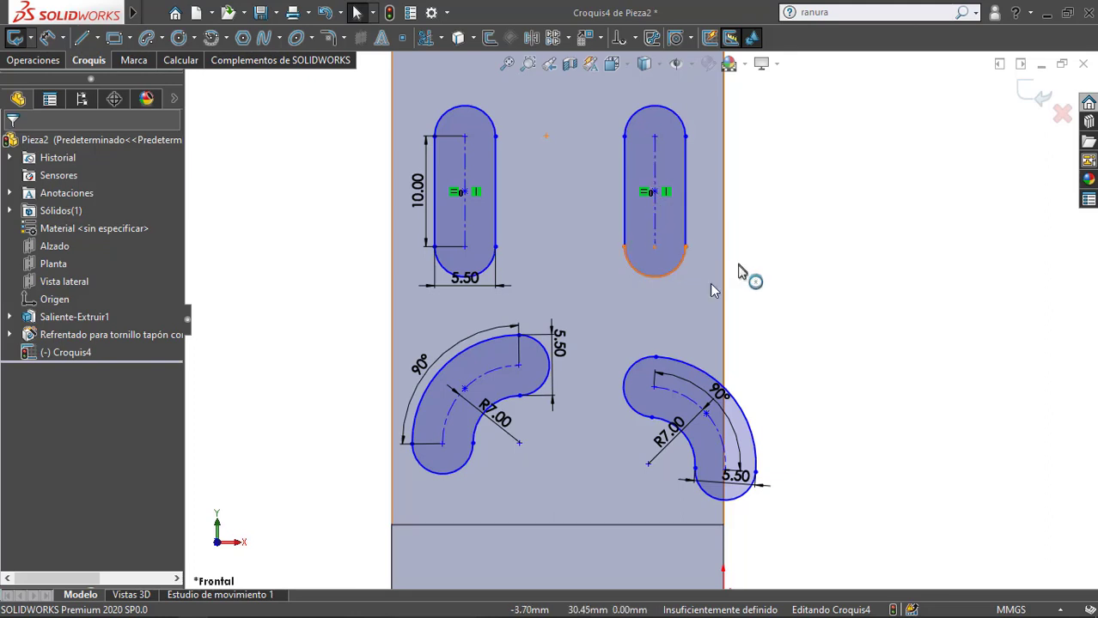
pyautogui.scroll(1, 501, 403)
pyautogui.scroll(-1, 502, 403)
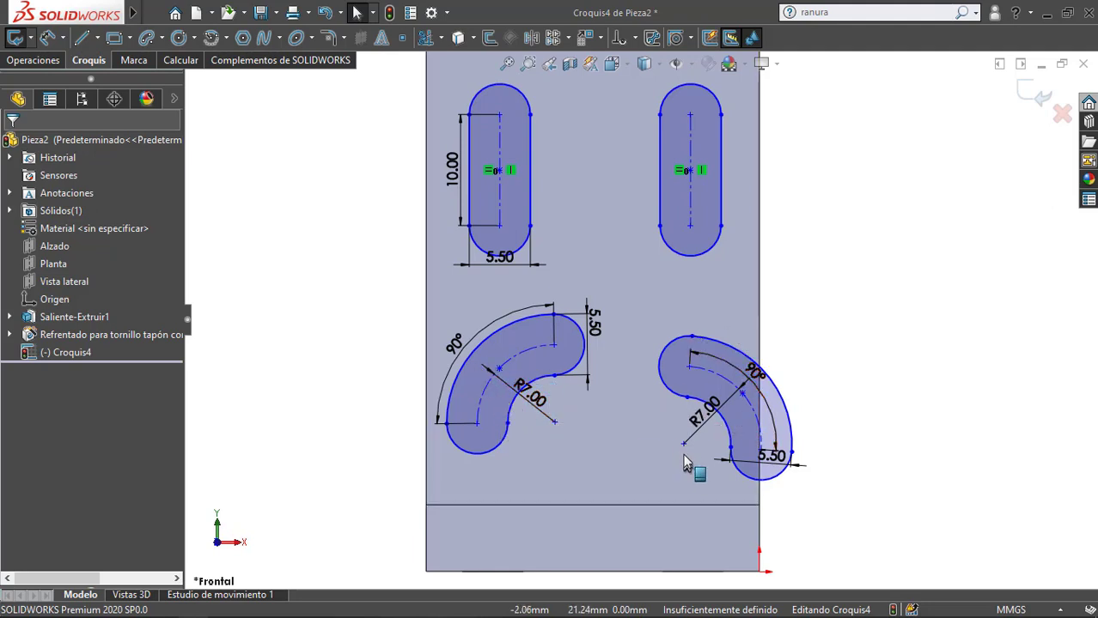
pyautogui.moveTo(681, 442)
pyautogui.mouseDown()
pyautogui.moveTo(633, 406)
pyautogui.moveTo(642, 431)
pyautogui.mouseUp()
pyautogui.click(876, 286)
# Step: Dimension the first straight slot's centreline 6 mm from the nearest vertical edge of the face
pyautogui.scroll(2, 593, 251)
pyautogui.scroll(1, 455, 237)
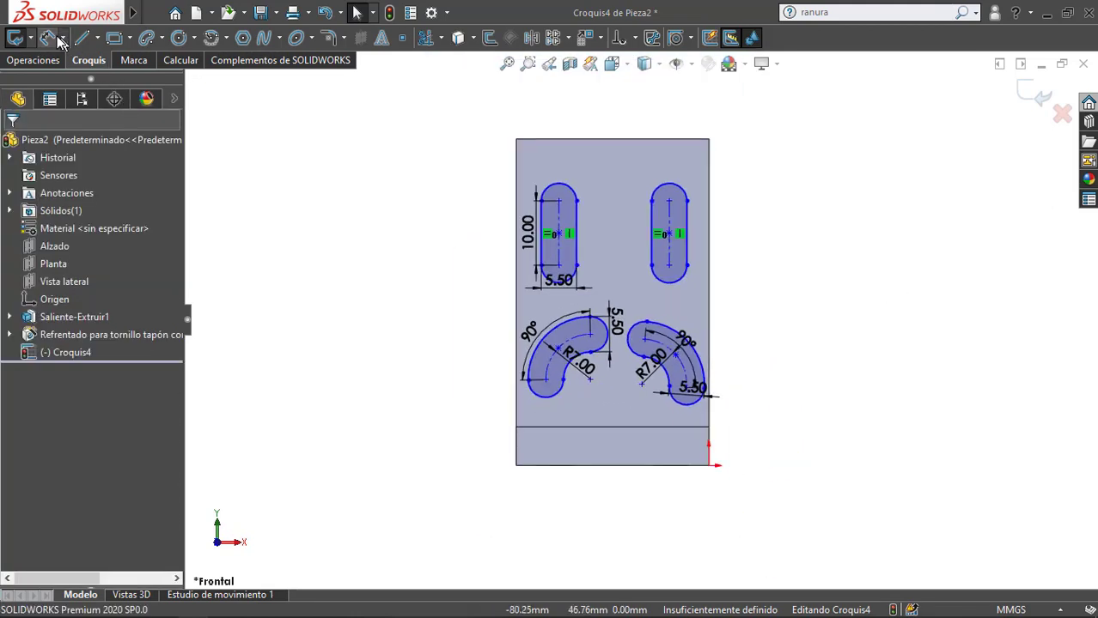
pyautogui.click(49, 38)
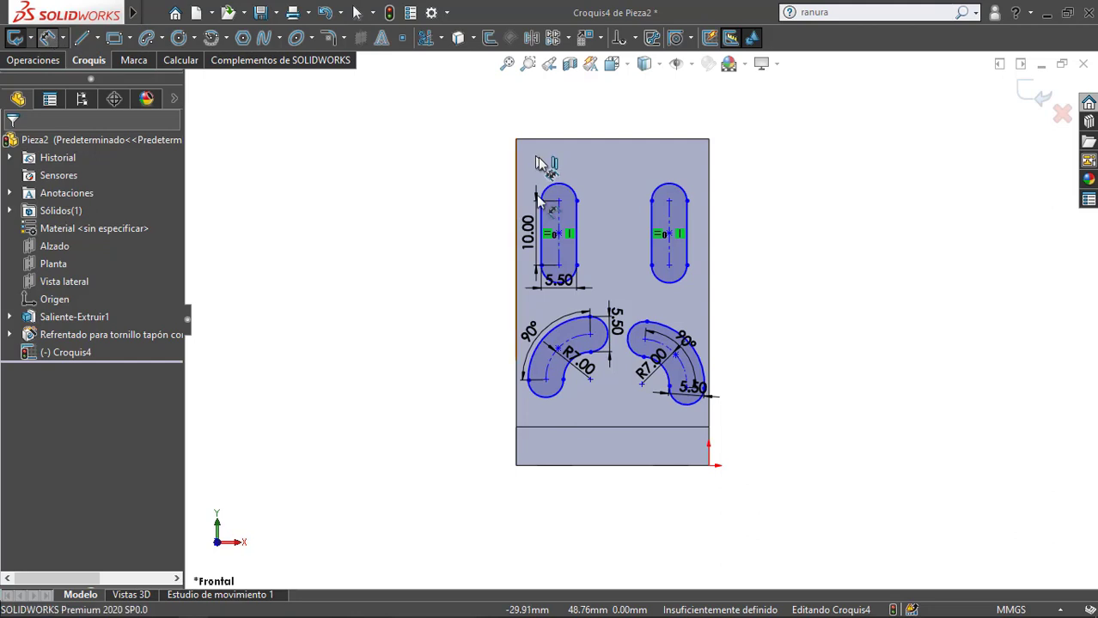
pyautogui.click(560, 233)
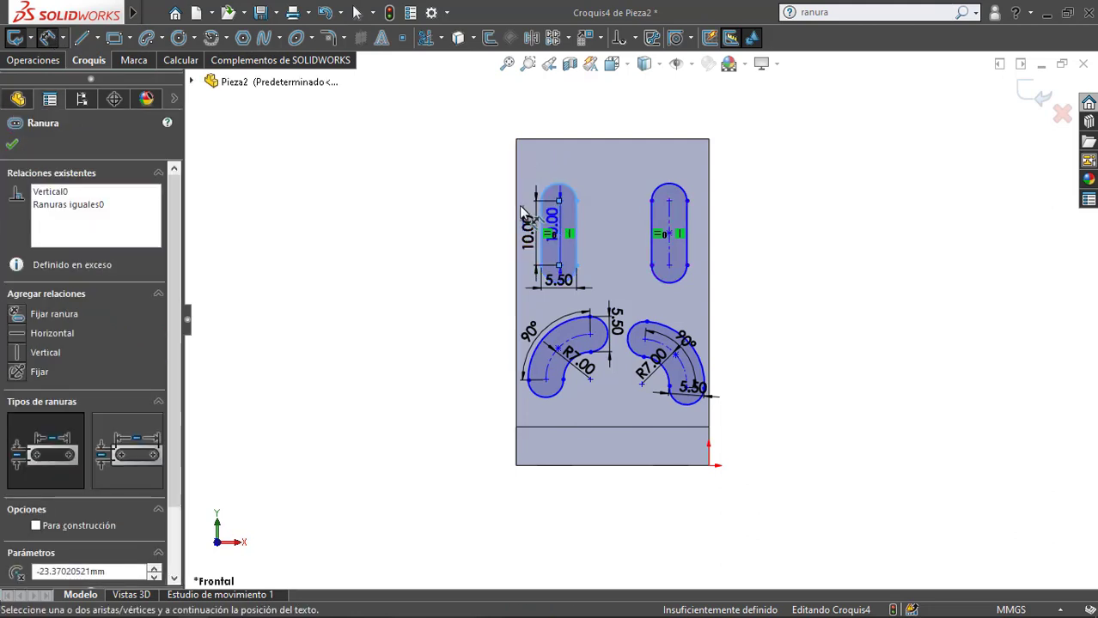
pyautogui.click(517, 202)
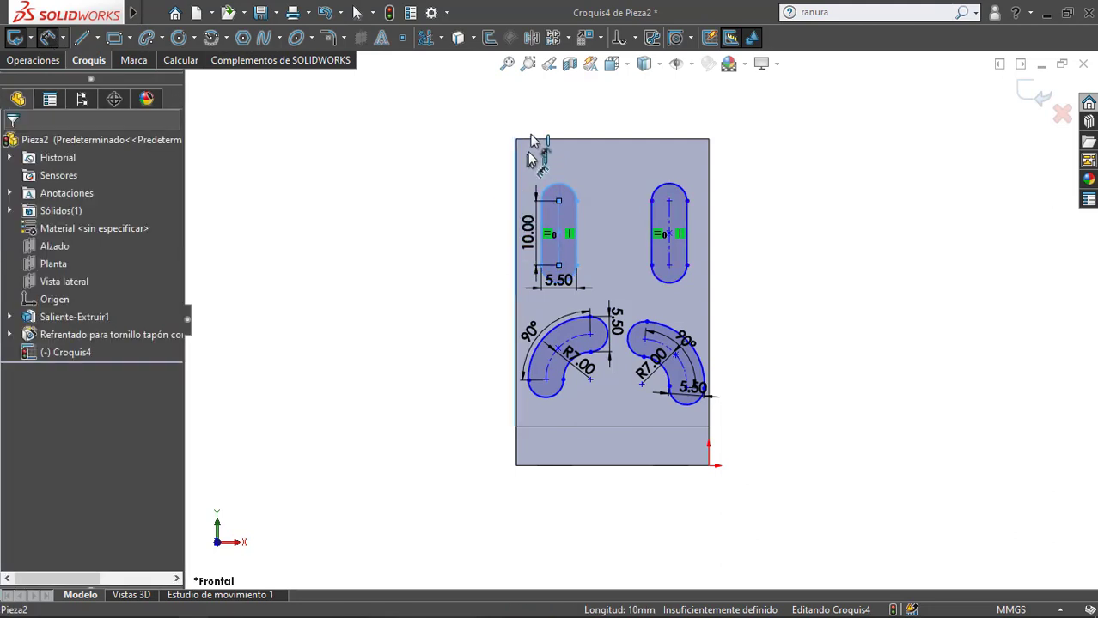
pyautogui.click(536, 121)
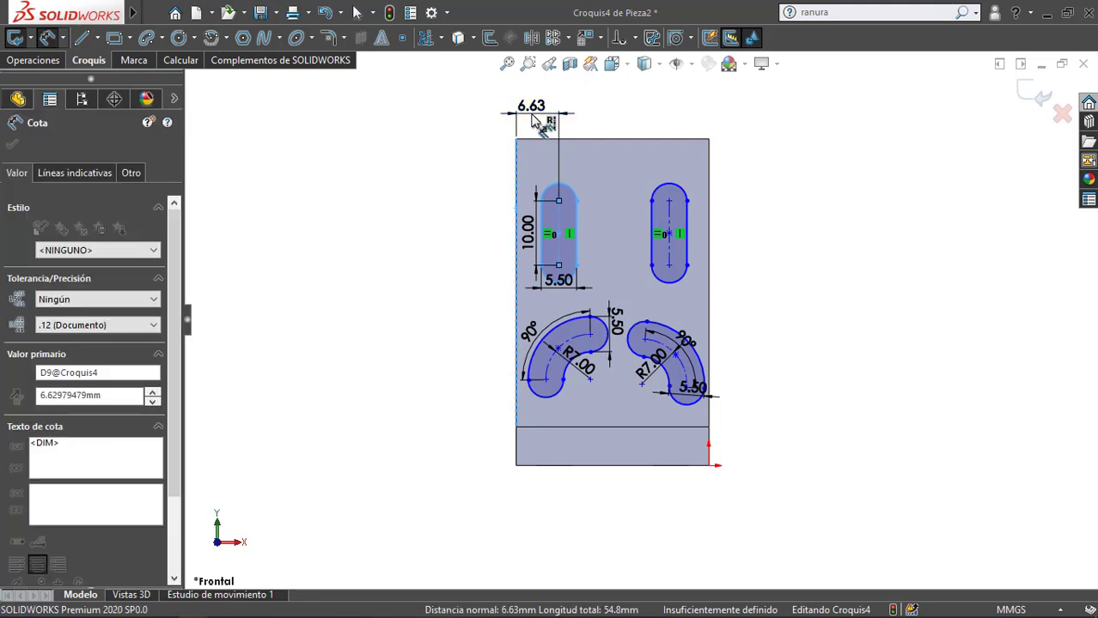
pyautogui.press('Return')
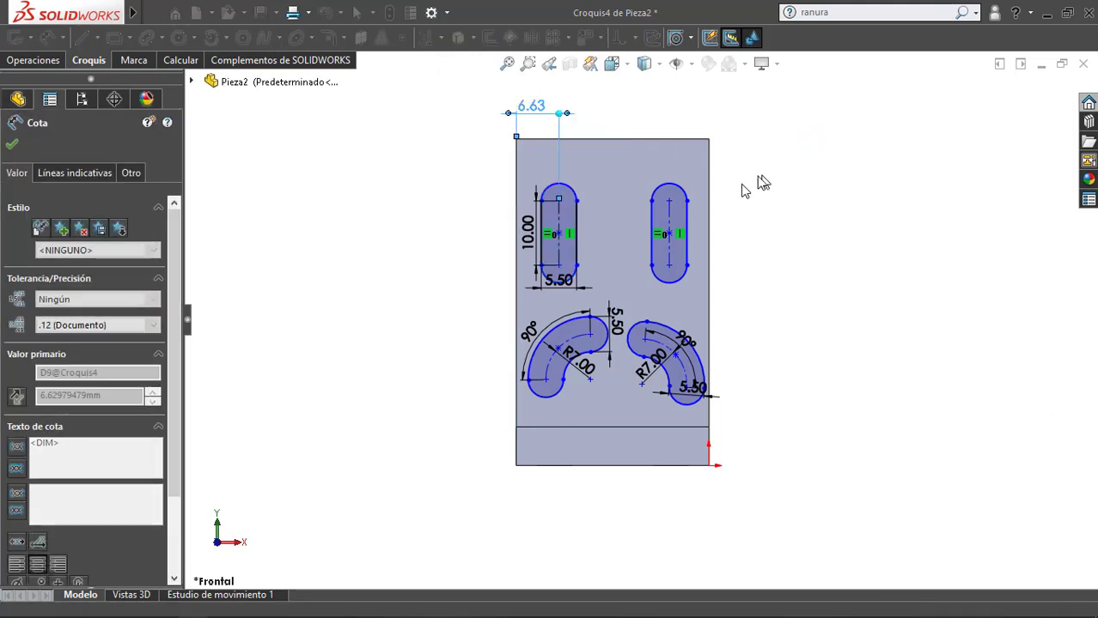
pyautogui.click(675, 221)
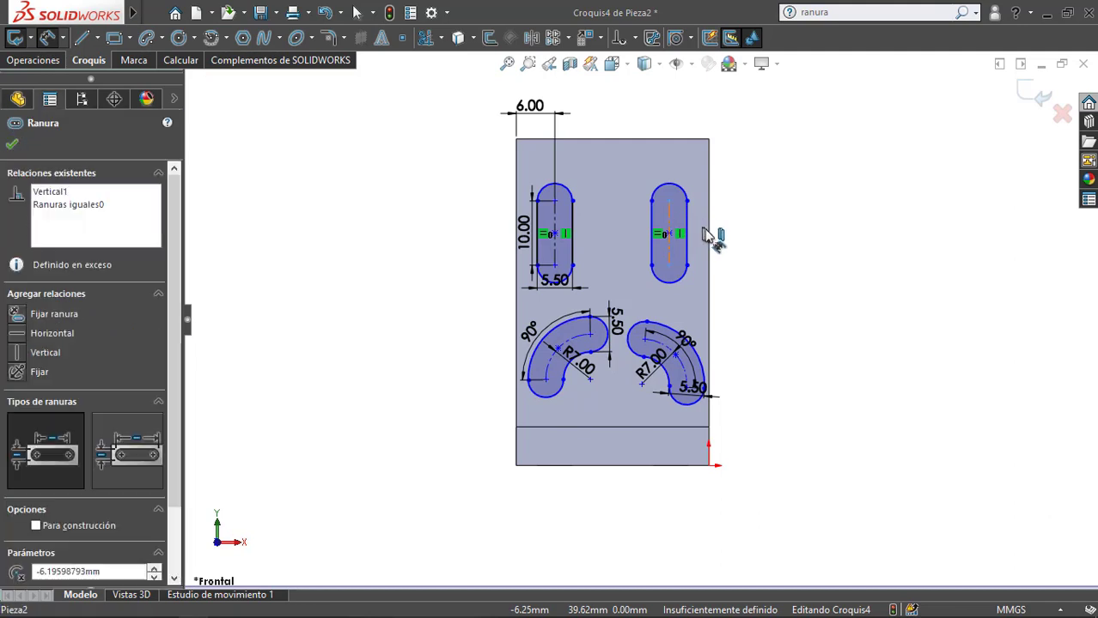
pyautogui.click(711, 241)
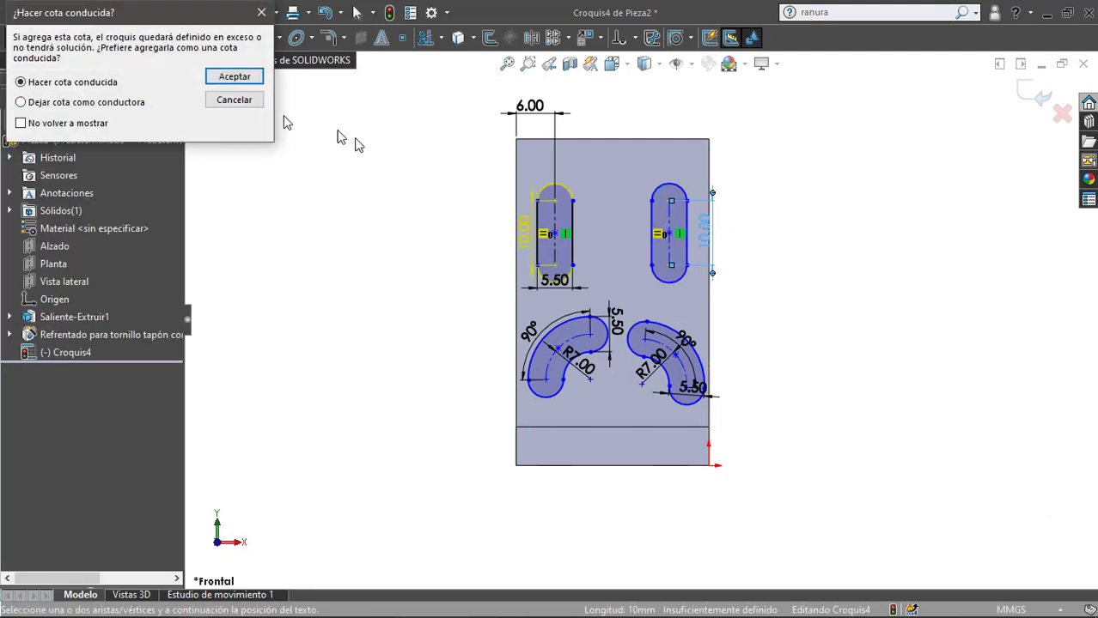
pyautogui.click(234, 100)
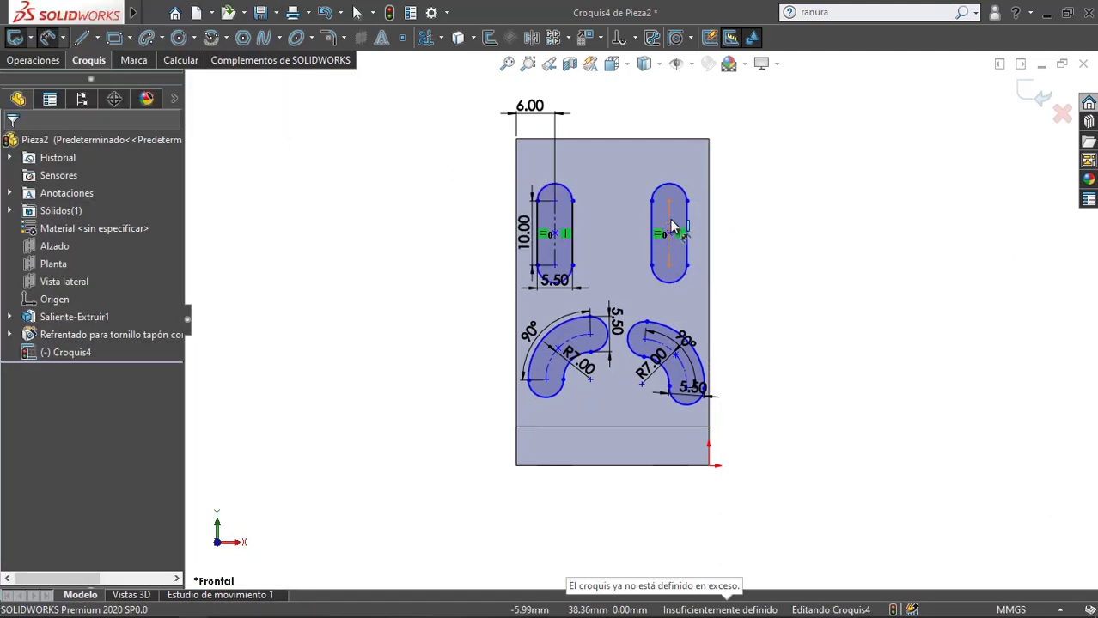
# Step: Dimension the second straight slot's centreline from the nearest vertical edge of the face, accepting its current distance
pyautogui.click(694, 239)
pyautogui.click(709, 245)
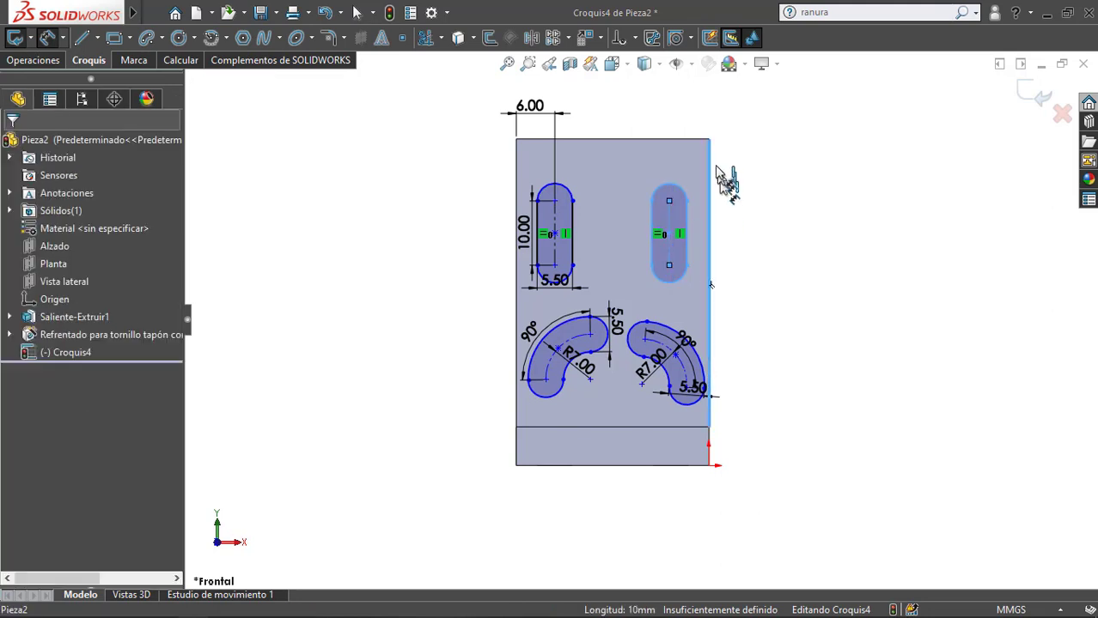
pyautogui.click(743, 116)
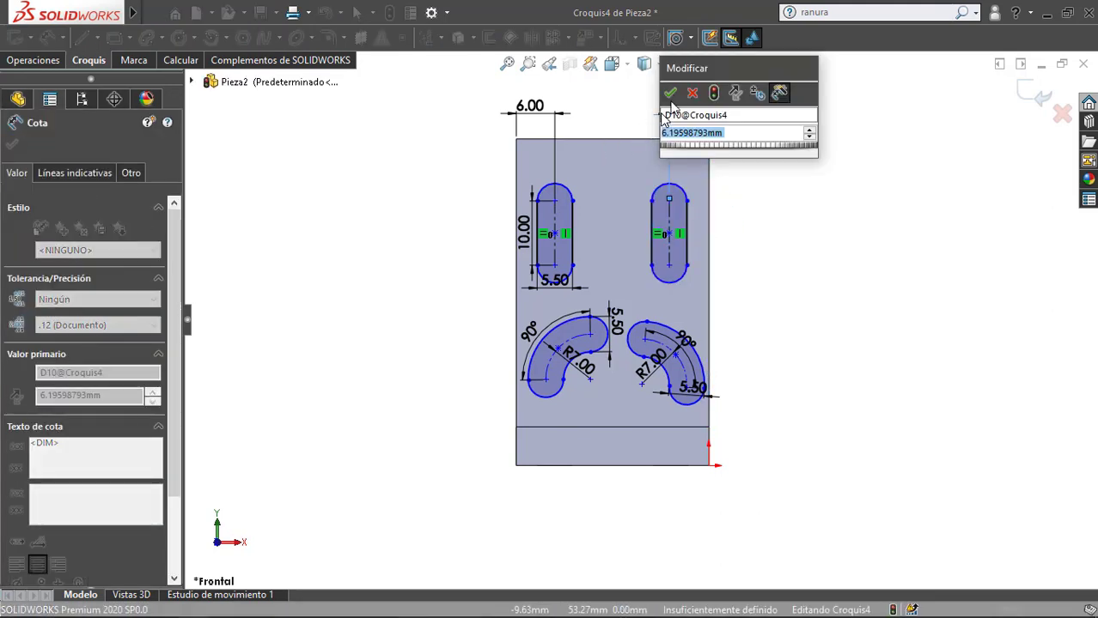
pyautogui.click(670, 93)
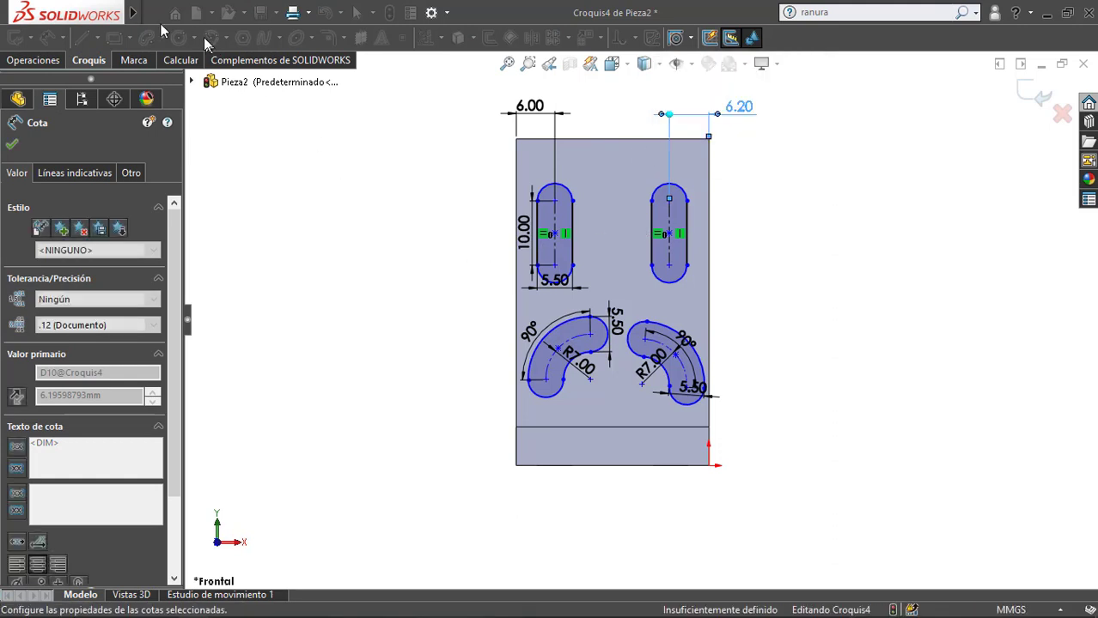
# Step: Draw a horizontal construction line connecting the centre points of the two straight slots
pyautogui.click(97, 37)
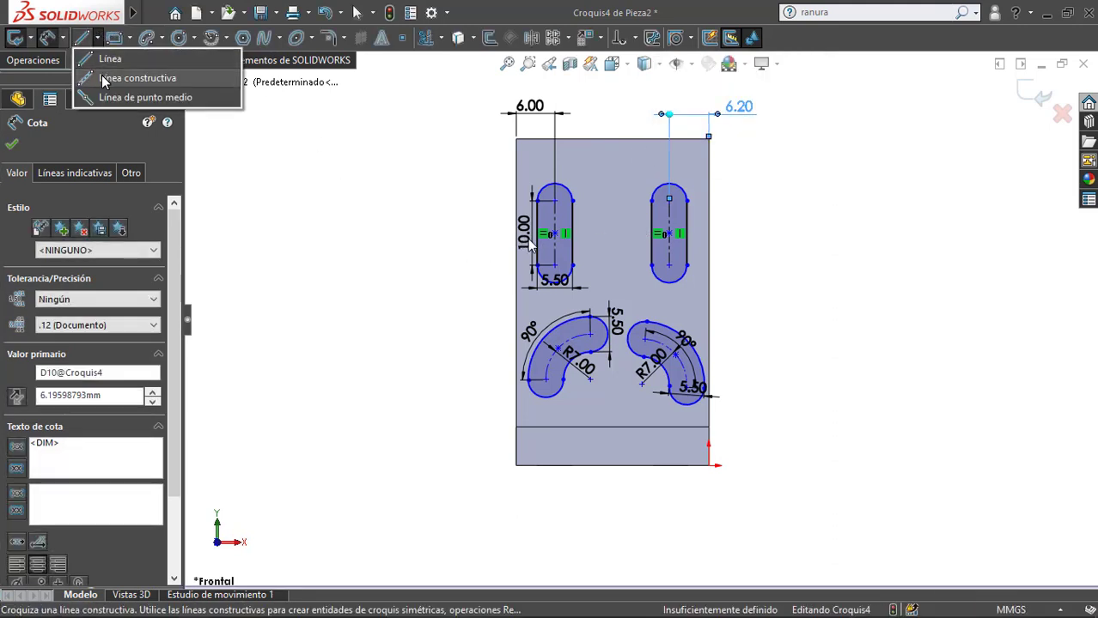
pyautogui.click(102, 81)
pyautogui.click(553, 234)
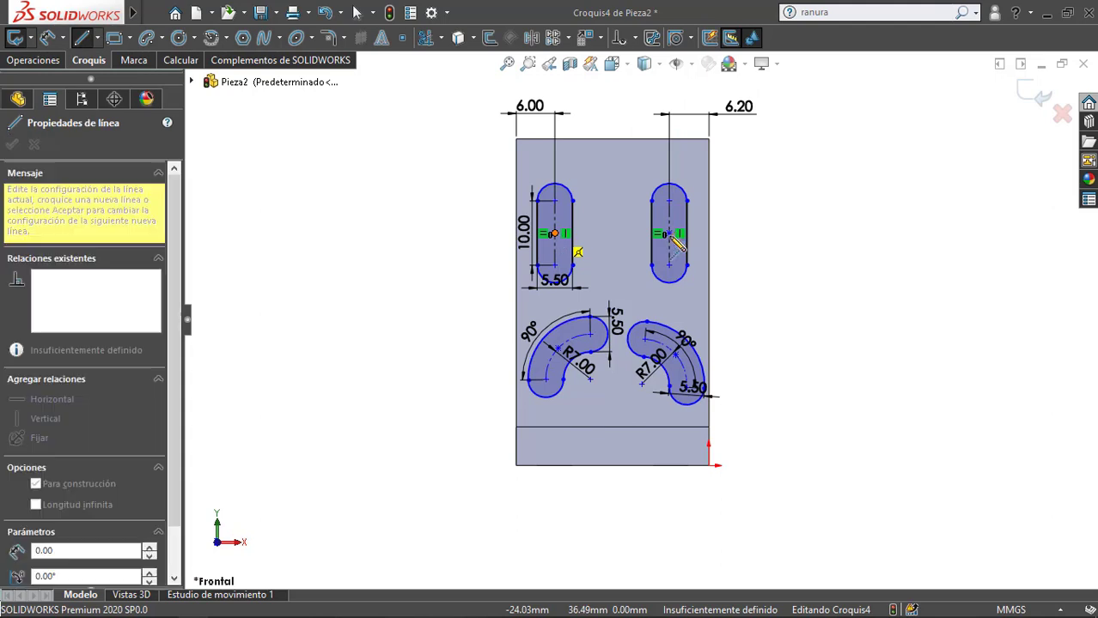
pyautogui.click(669, 234)
pyautogui.press('Escape')
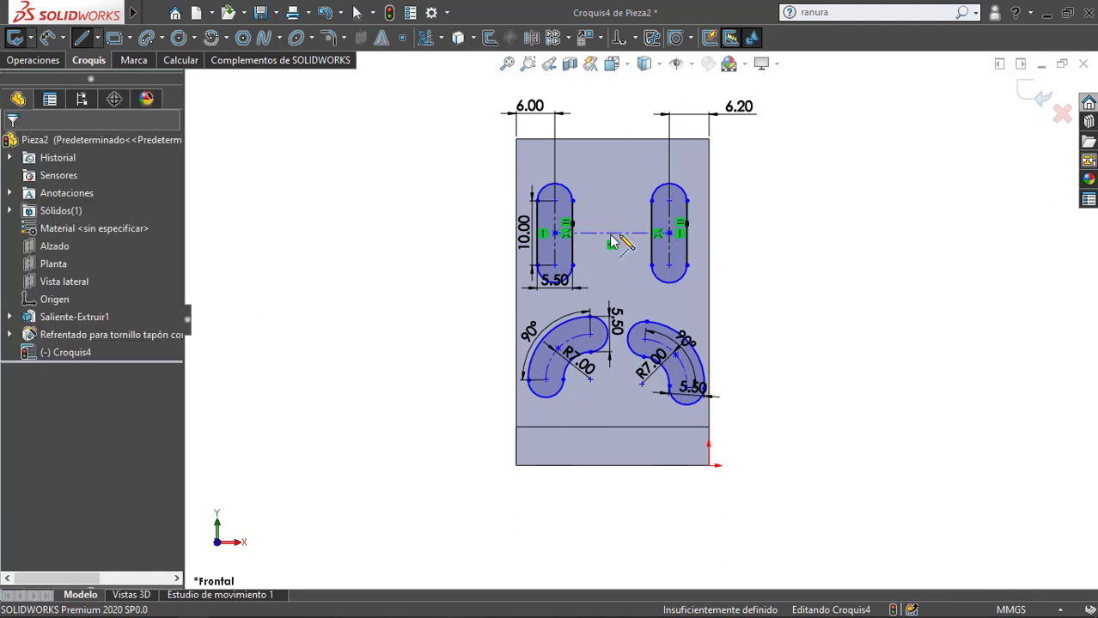
pyautogui.click(609, 233)
# Step: Dimension the construction line between the straight slots 13 mm below the face's upper edge
pyautogui.click(47, 37)
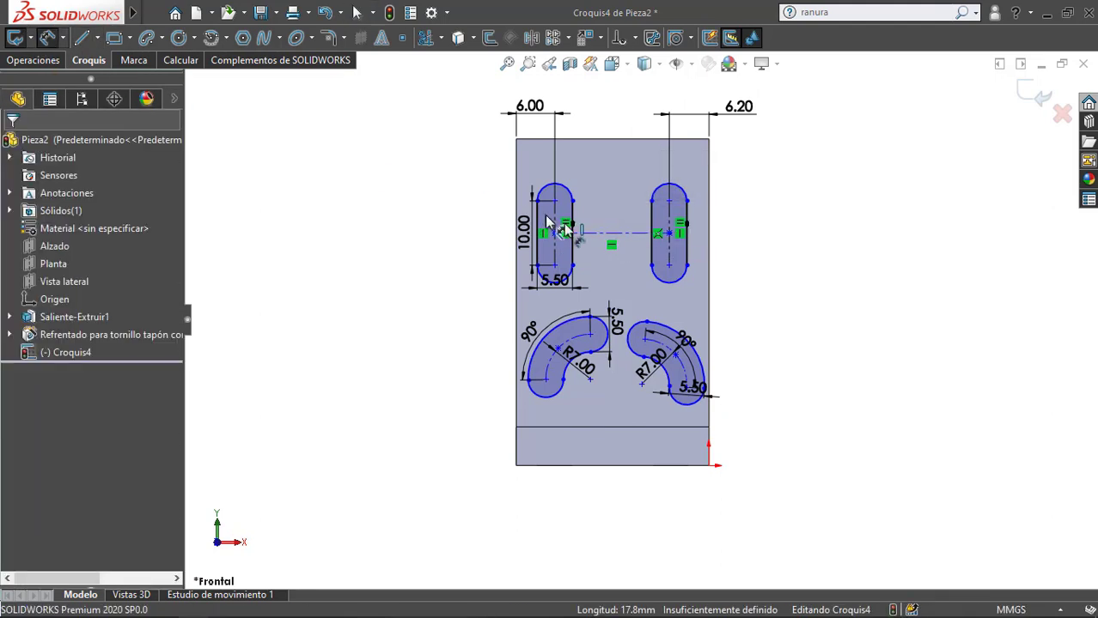
pyautogui.click(601, 233)
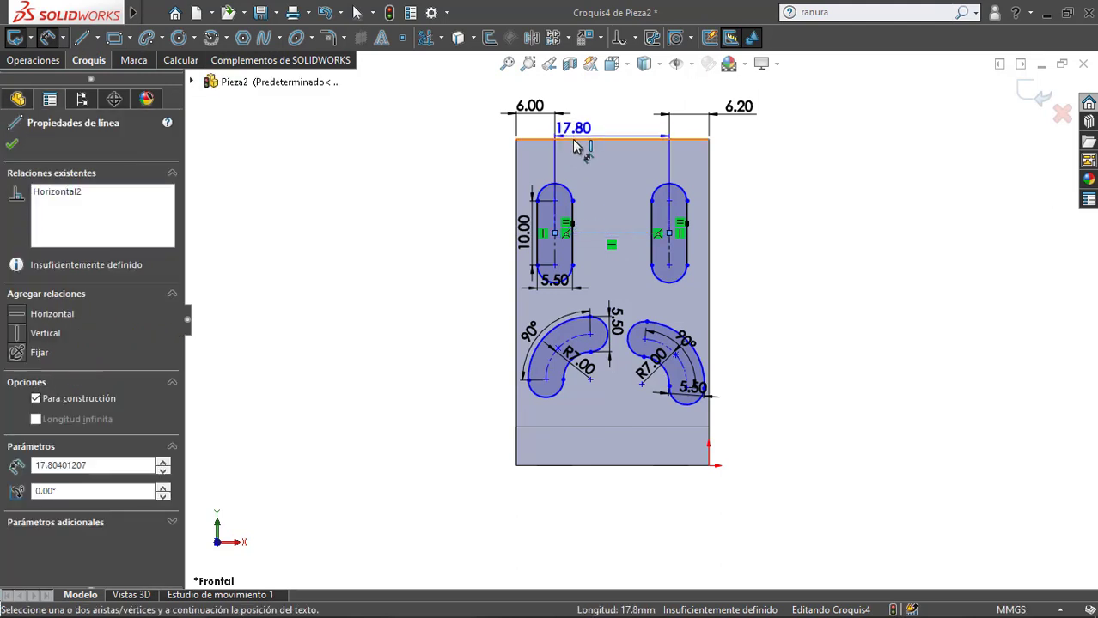
pyautogui.click(593, 138)
pyautogui.click(446, 170)
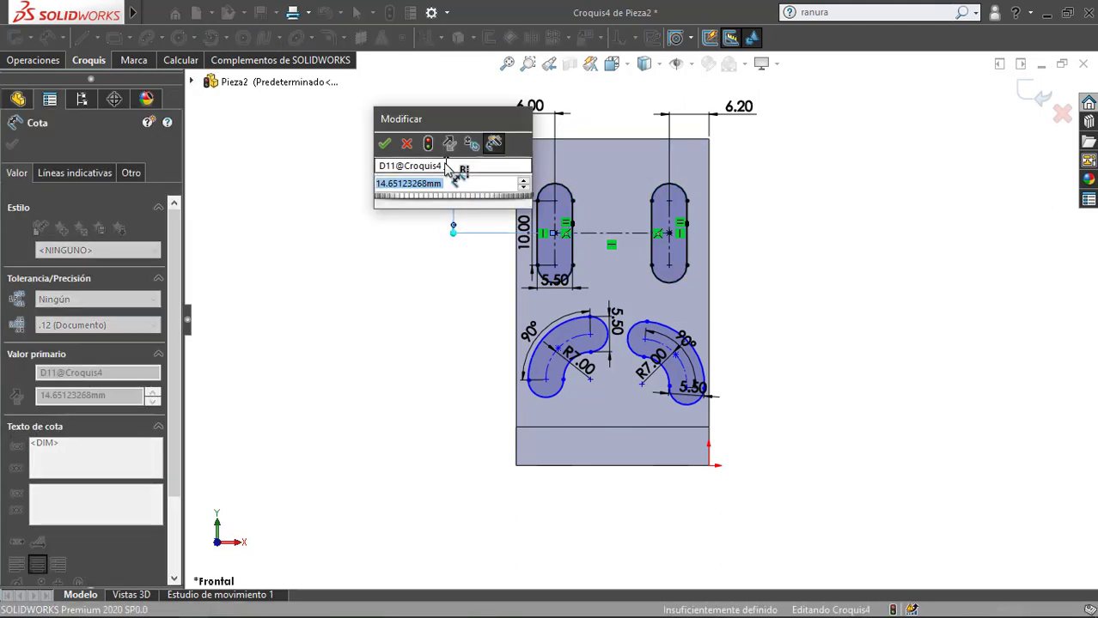
pyautogui.write('13')
pyautogui.press('Return')
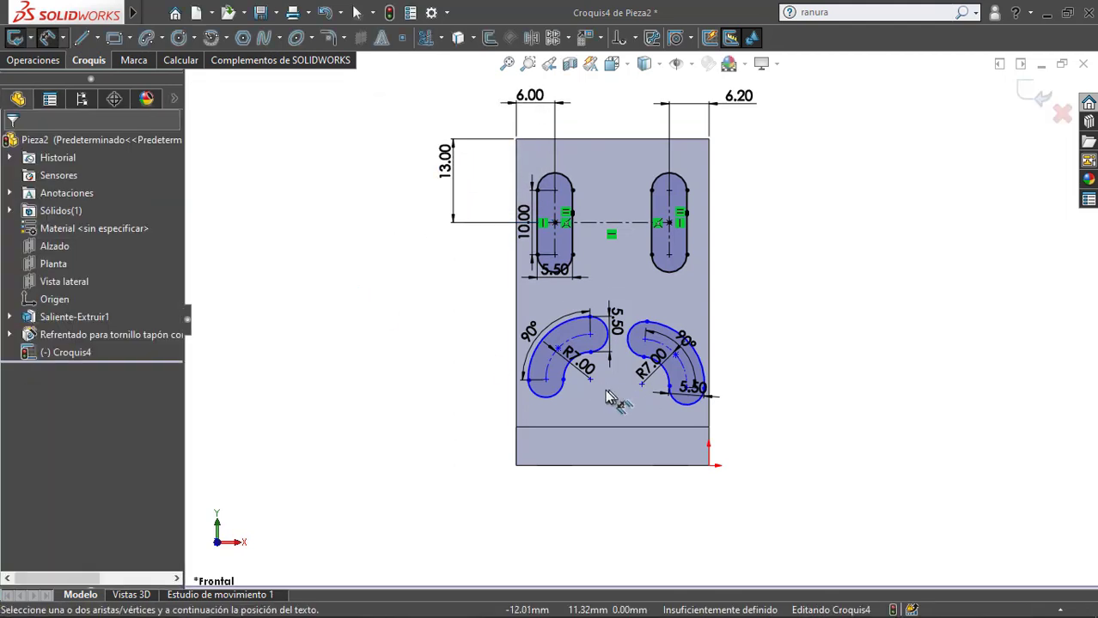
# Step: Dimension the first arc slot's centre point 12 mm from the nearest vertical edge of the face
pyautogui.scroll(-2, 609, 401)
pyautogui.click(580, 367)
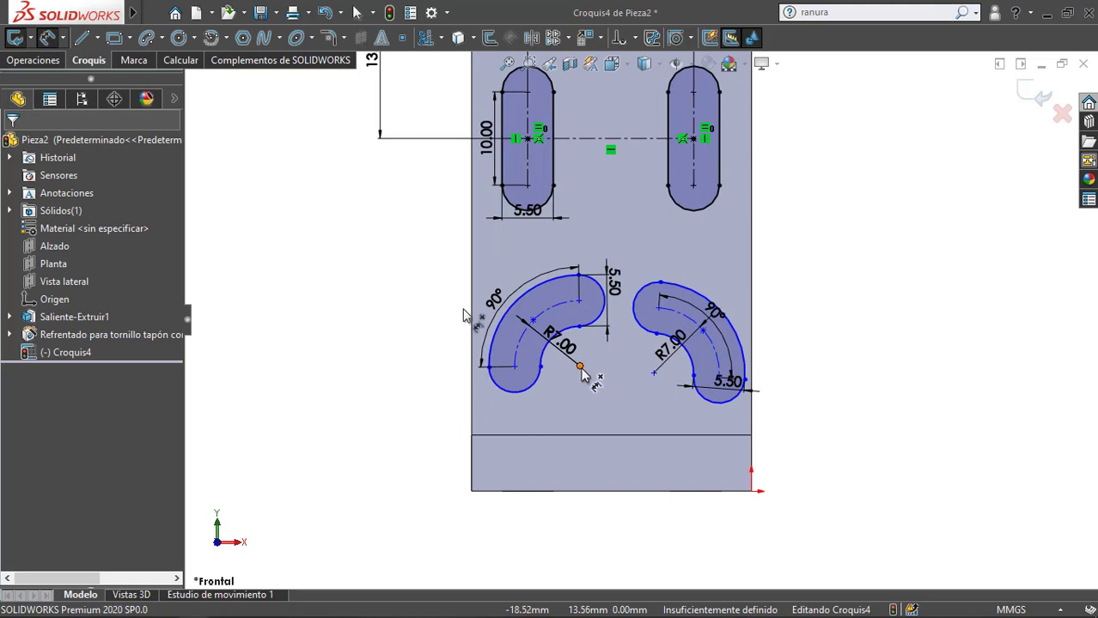
pyautogui.scroll(1, 484, 296)
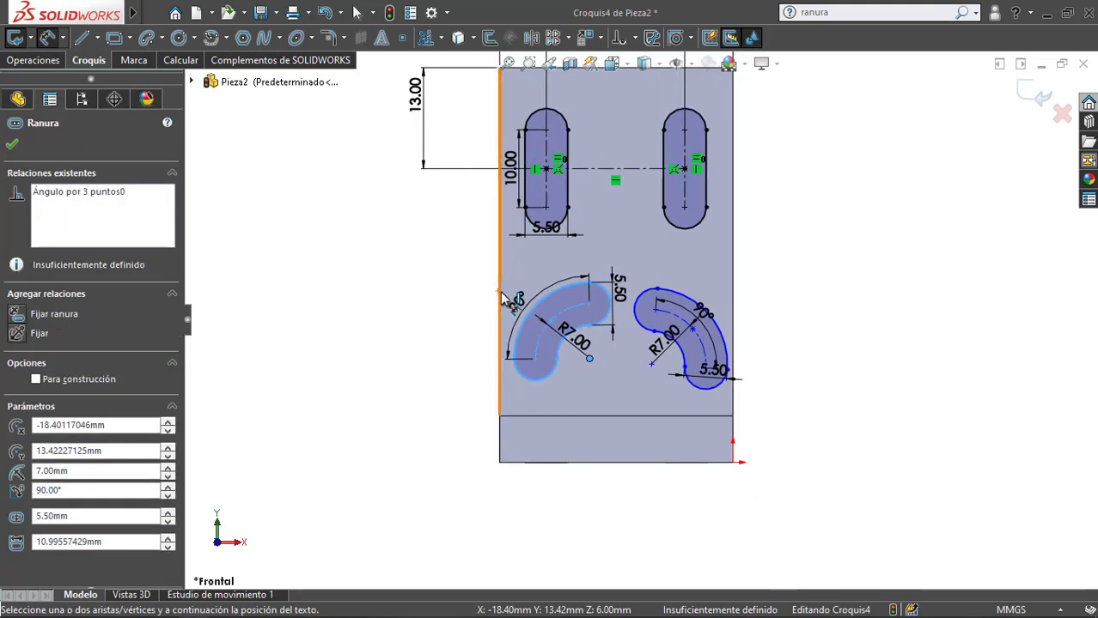
pyautogui.click(502, 296)
pyautogui.scroll(2, 602, 343)
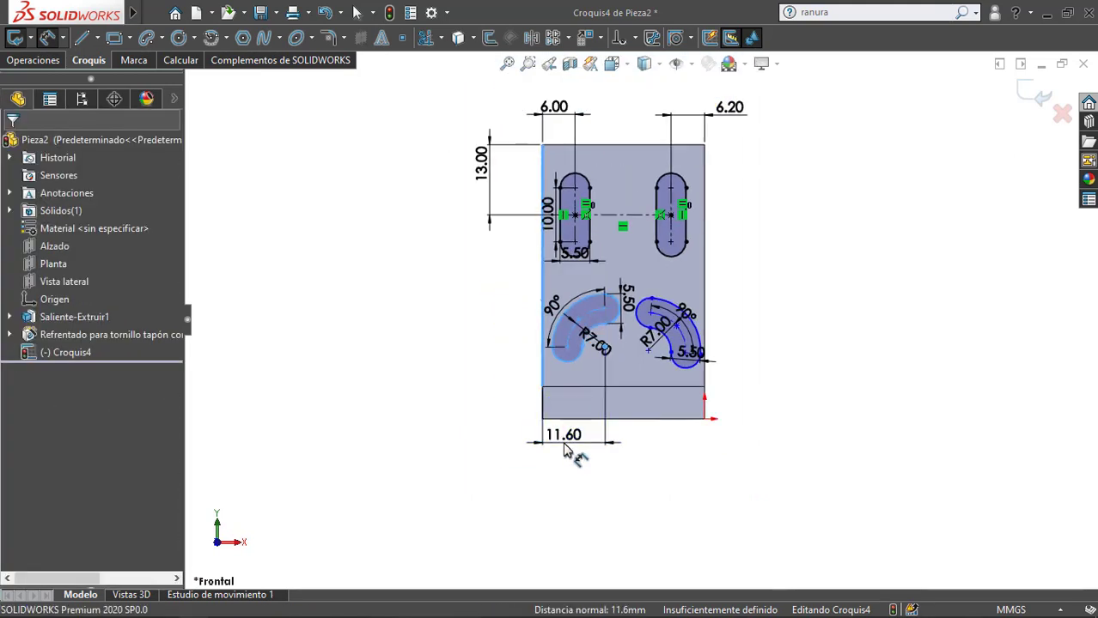
pyautogui.click(568, 449)
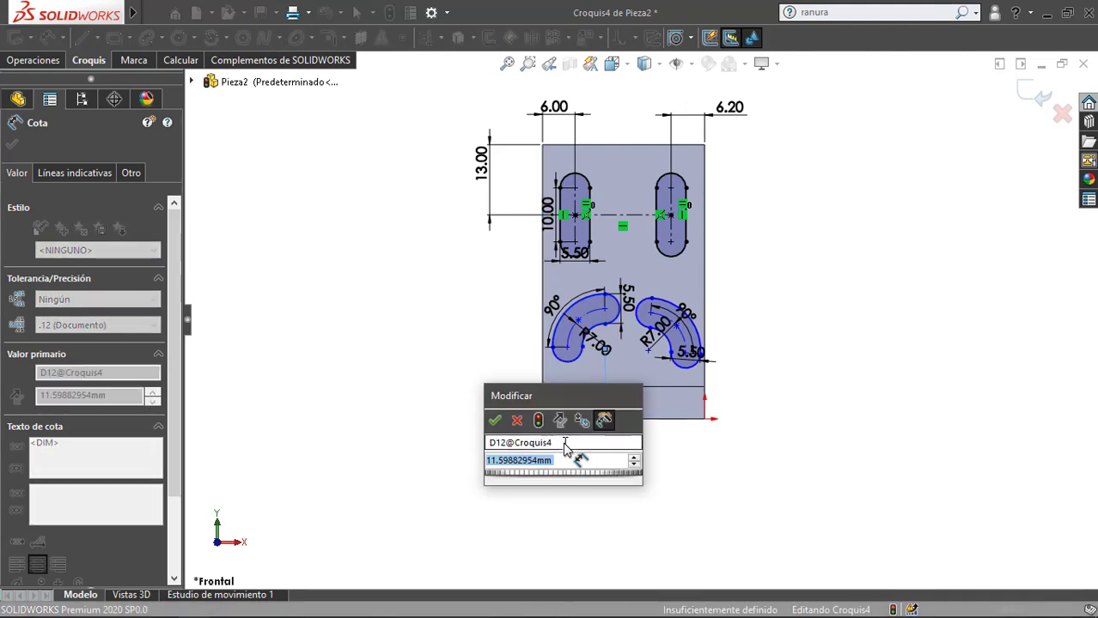
pyautogui.write('12')
pyautogui.press('Return')
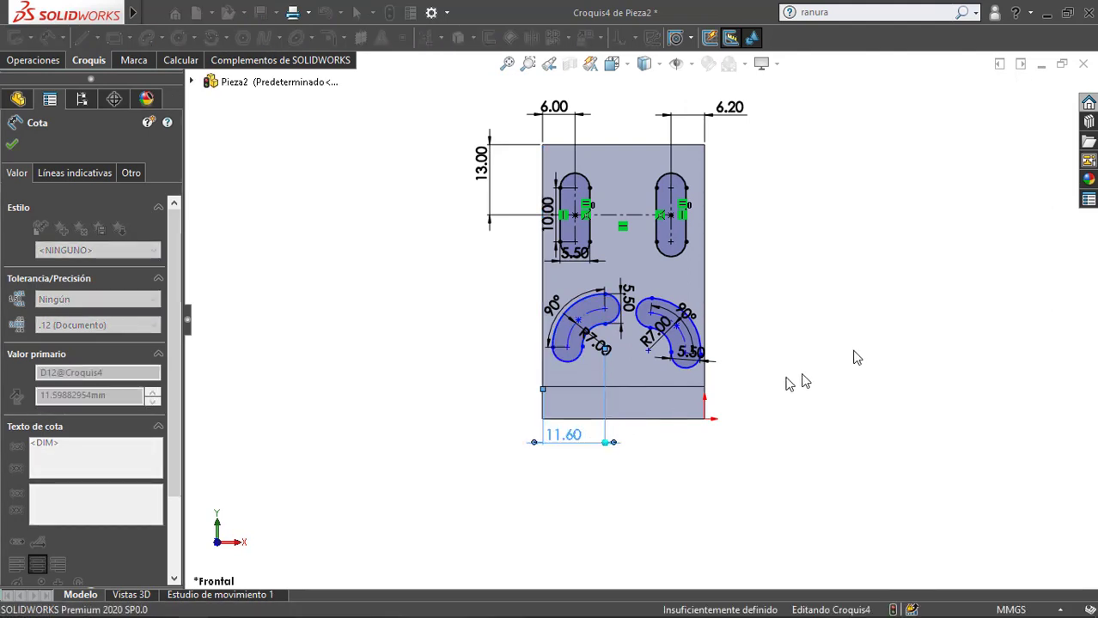
# Step: Dimension the second arc slot's centre point 12 mm from the opposite vertical edge of the face
pyautogui.scroll(2, 678, 359)
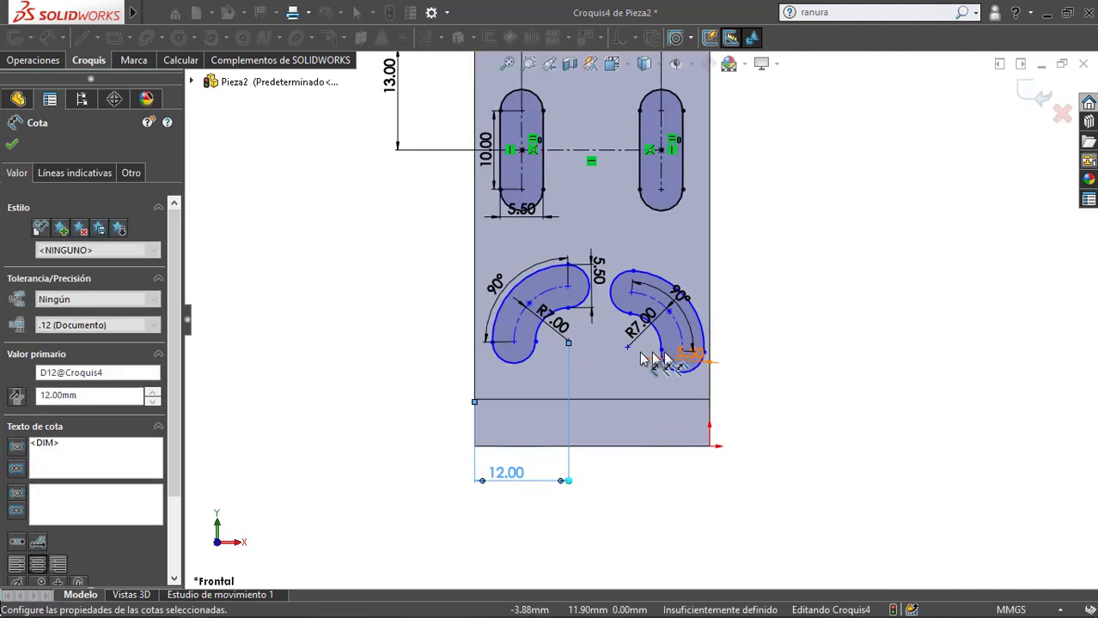
pyautogui.scroll(2, 643, 354)
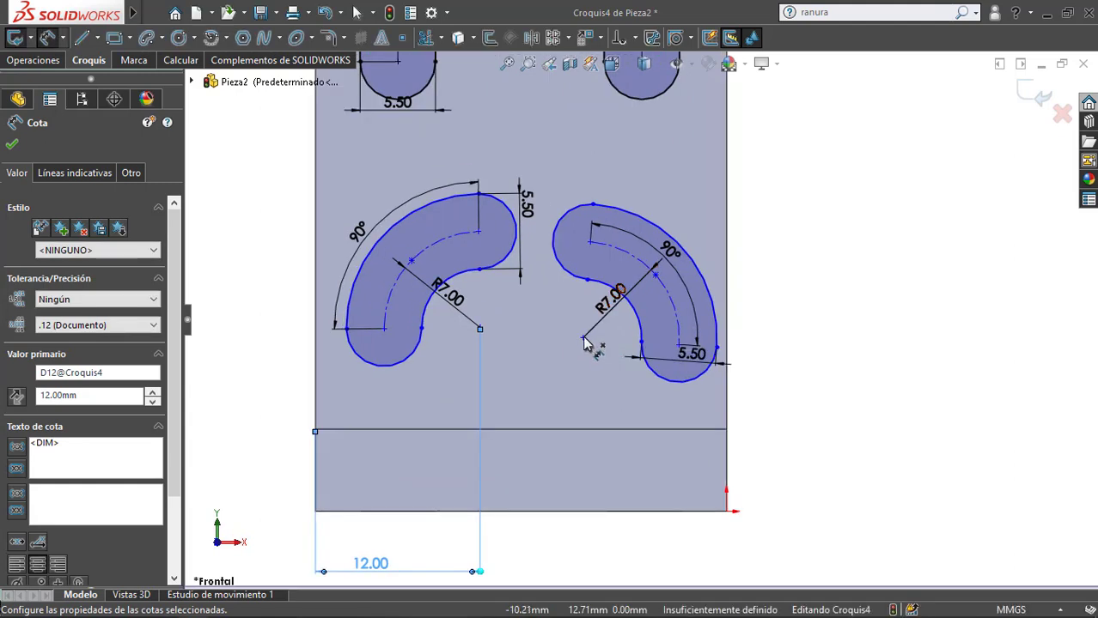
pyautogui.click(583, 340)
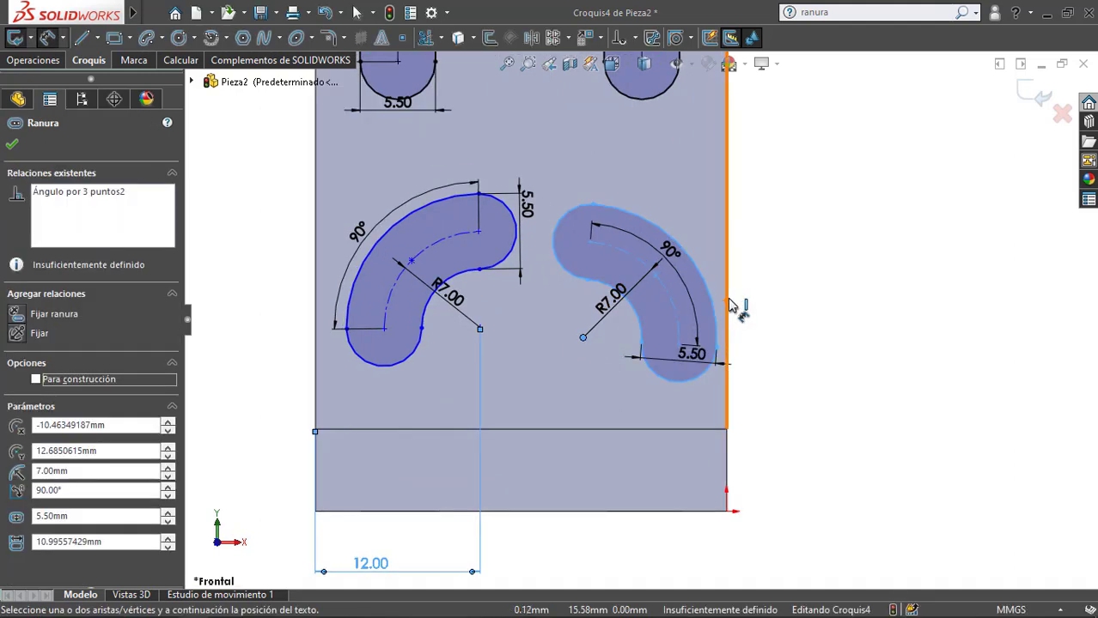
pyautogui.click(728, 305)
pyautogui.scroll(-2, 678, 369)
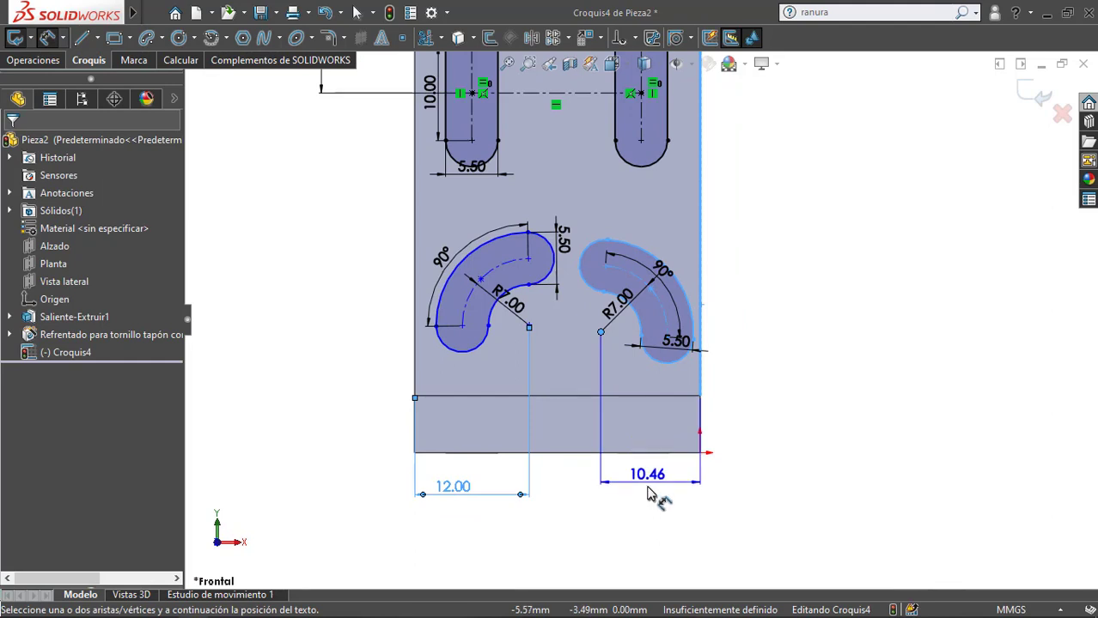
pyautogui.click(649, 493)
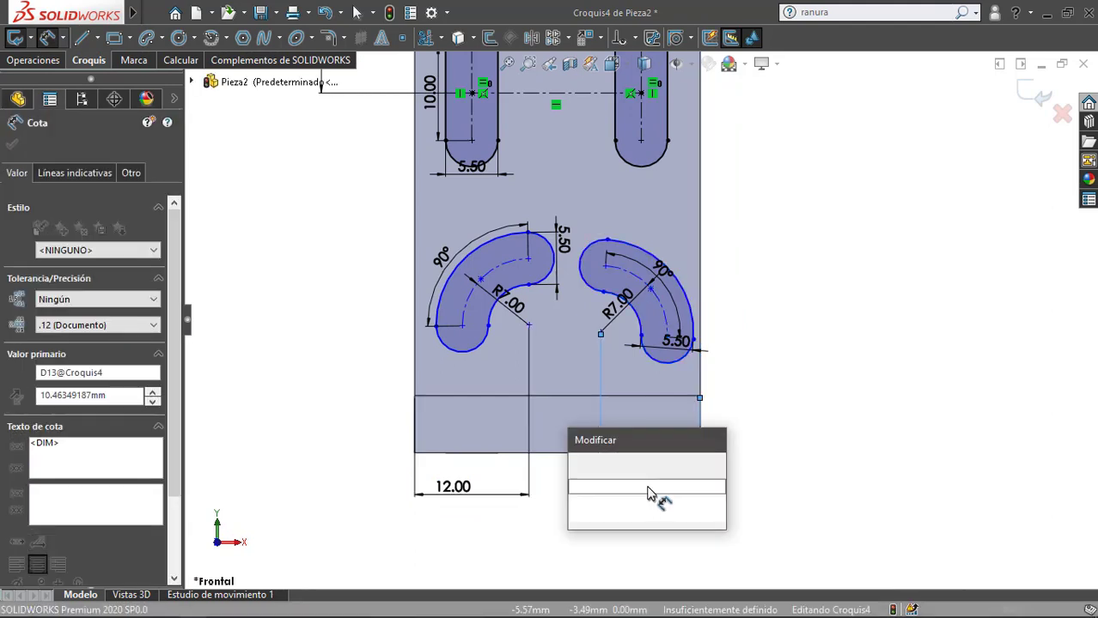
pyautogui.write('12')
pyautogui.press('Return')
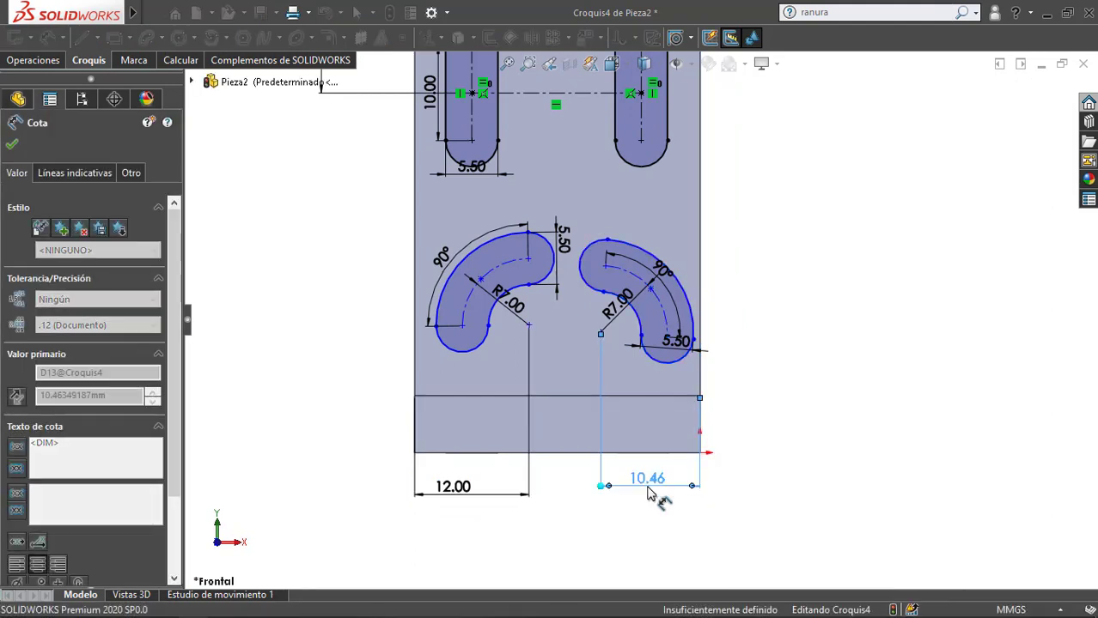
# Step: Draw a construction line between the centre points of the two arc slots and make it horizontal
pyautogui.scroll(-4, 630, 368)
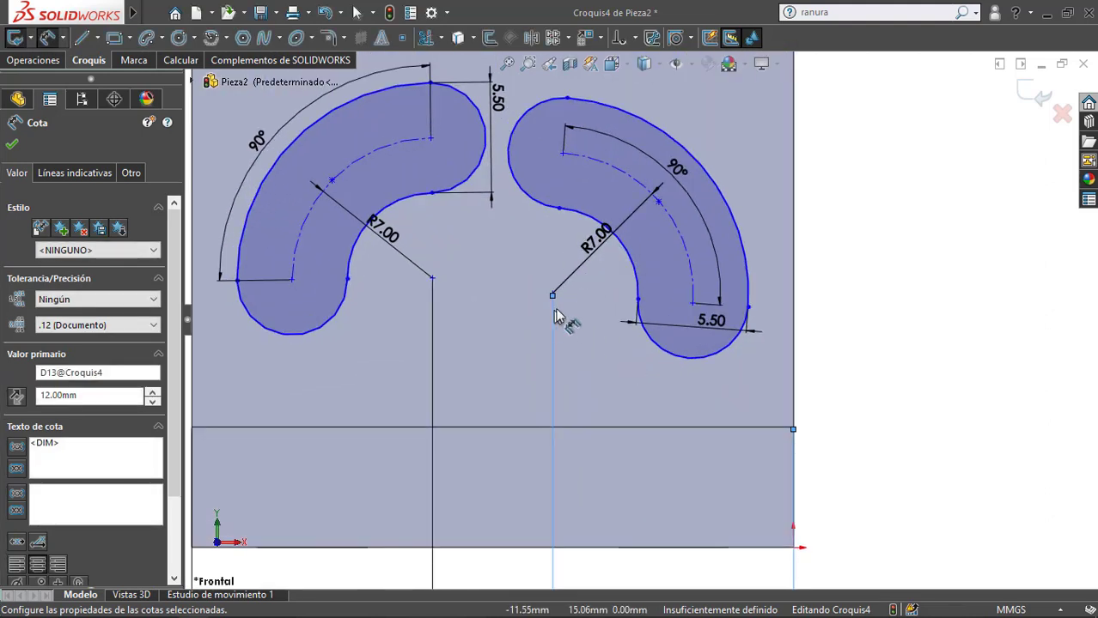
pyautogui.click(560, 305)
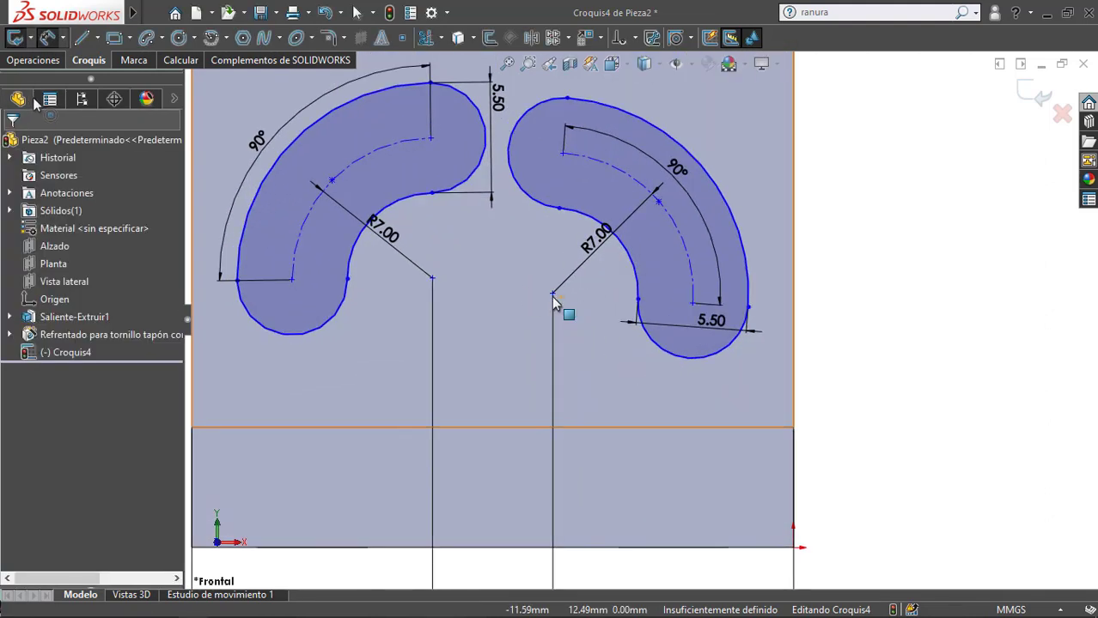
pyautogui.click(553, 295)
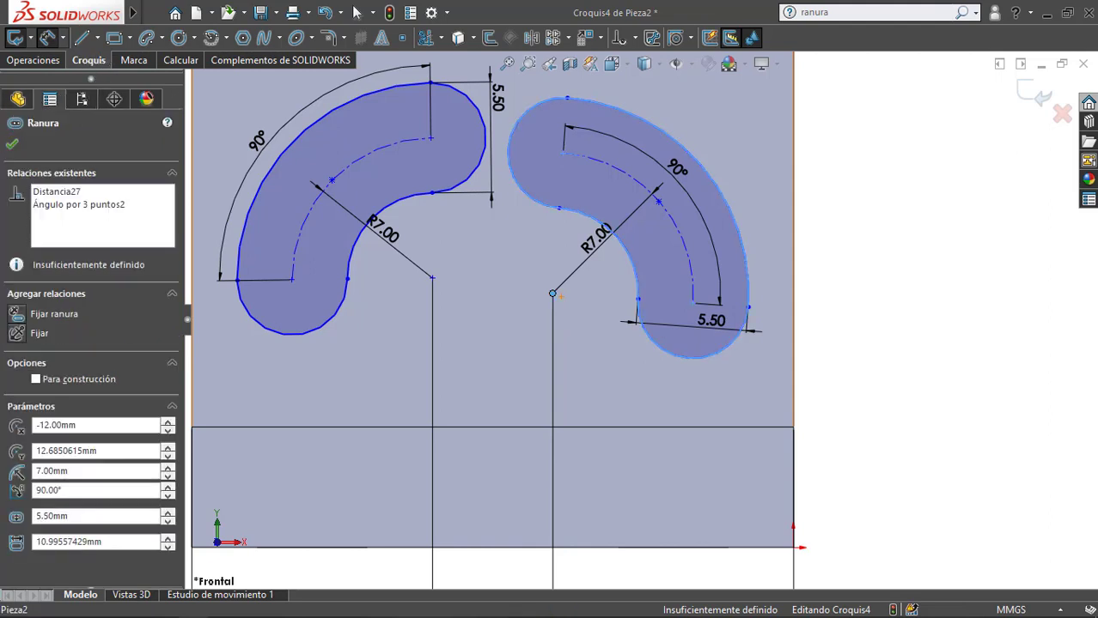
pyautogui.click(98, 38)
pyautogui.click(129, 71)
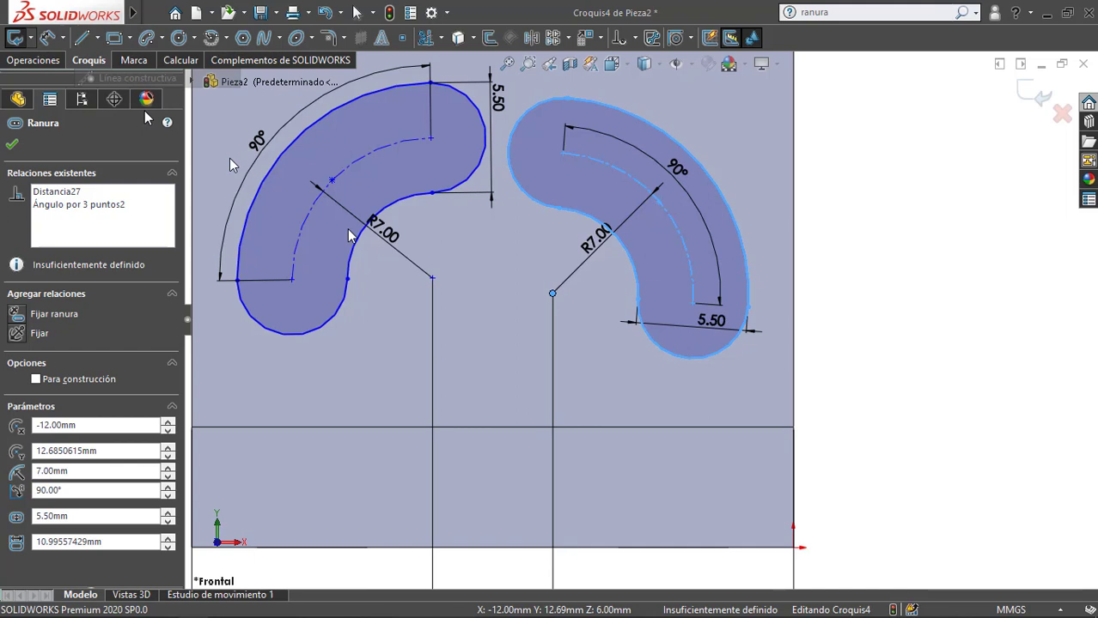
pyautogui.click(432, 281)
pyautogui.click(553, 293)
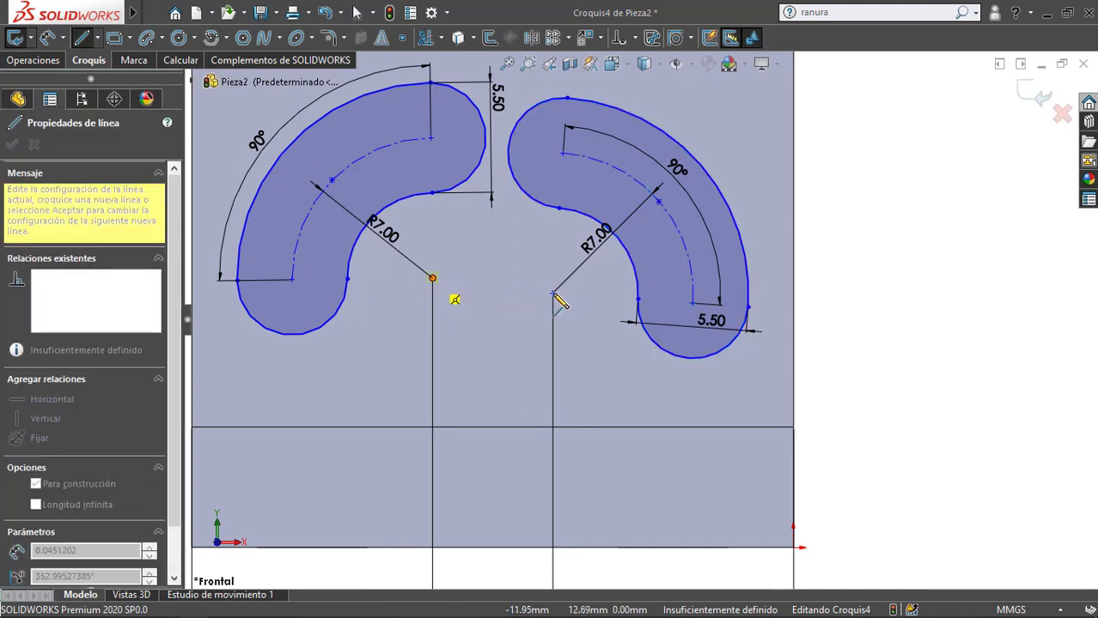
pyautogui.press('Escape')
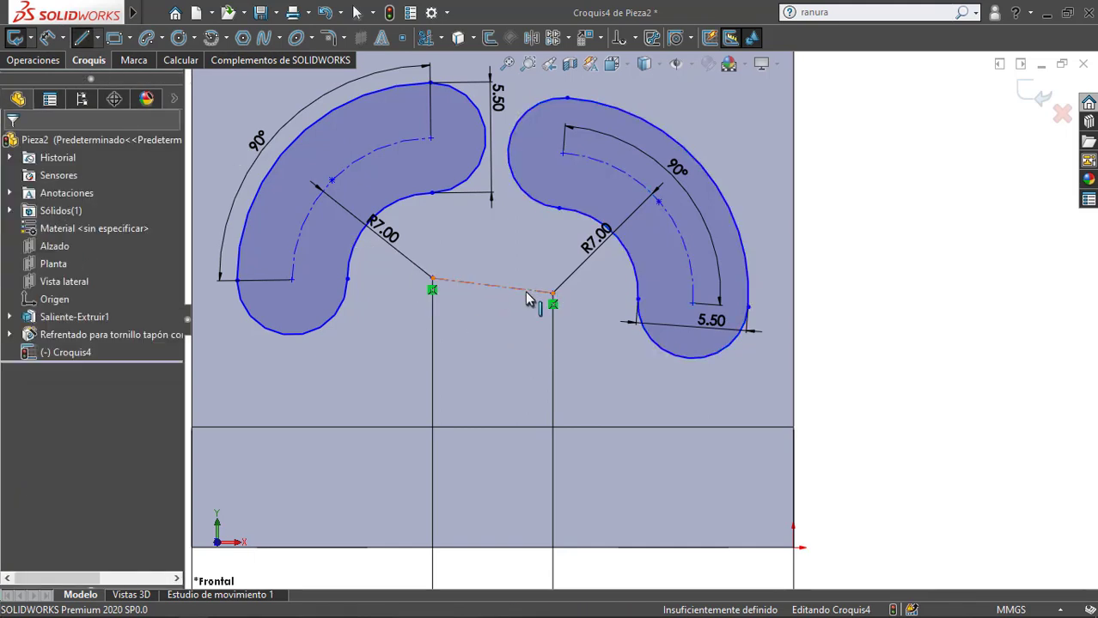
pyautogui.click(530, 291)
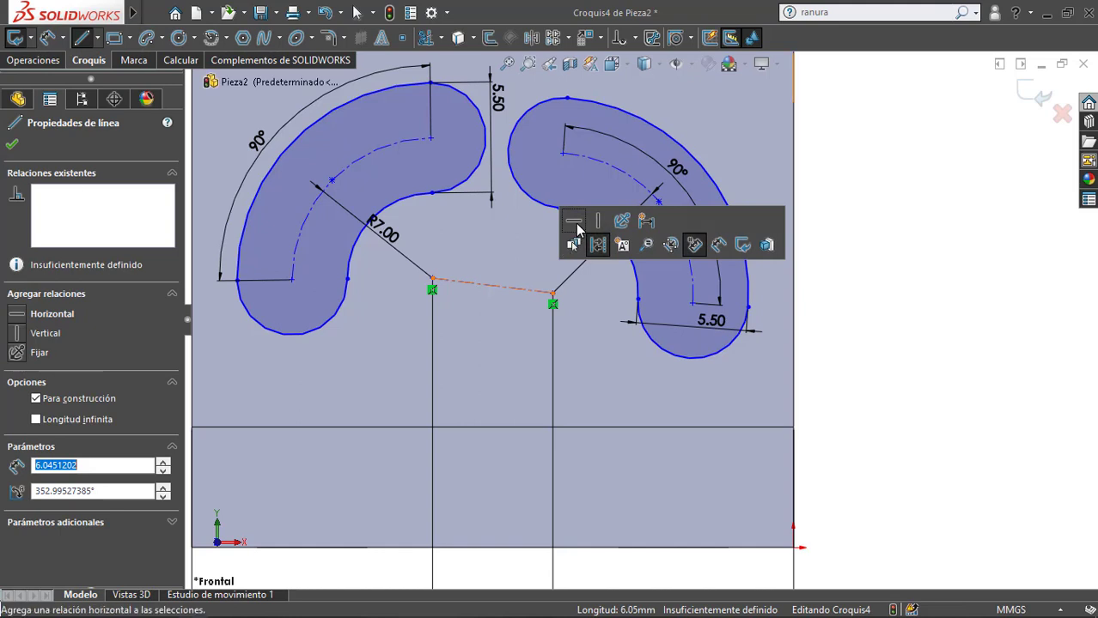
pyautogui.click(575, 227)
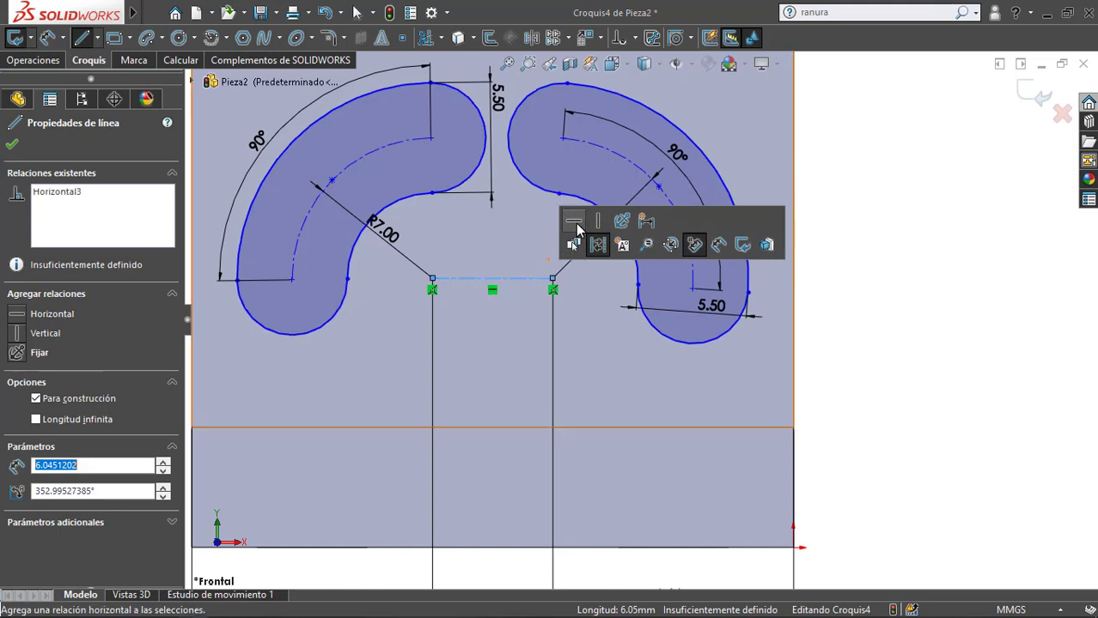
# Step: Dimension the construction line between the arc slot centres 12 mm above the bracket's lower edge
pyautogui.click(48, 37)
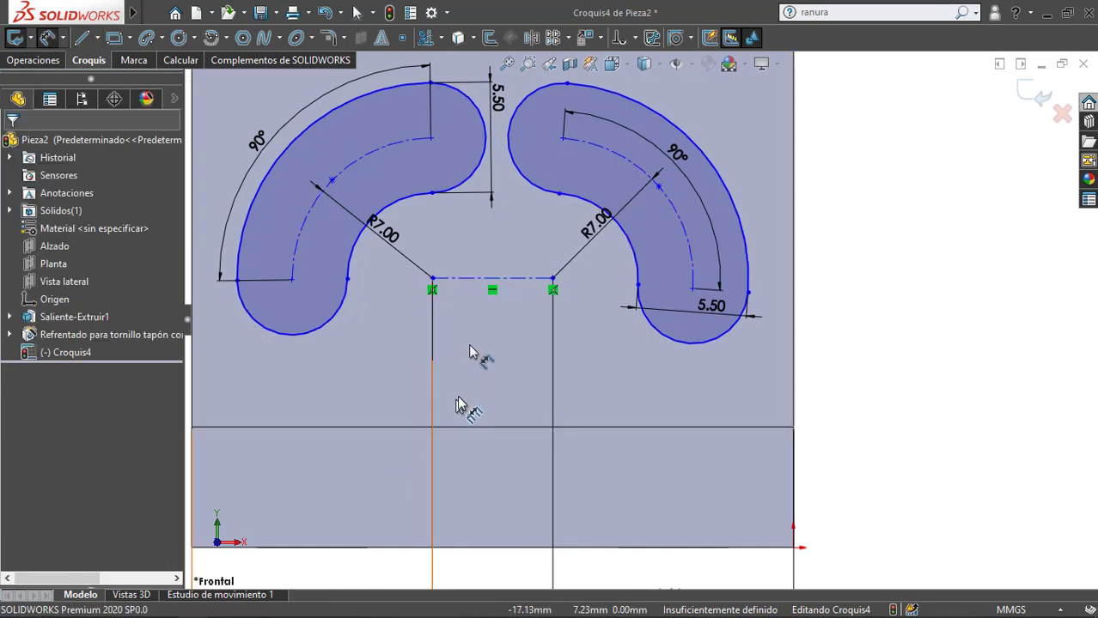
pyautogui.click(367, 547)
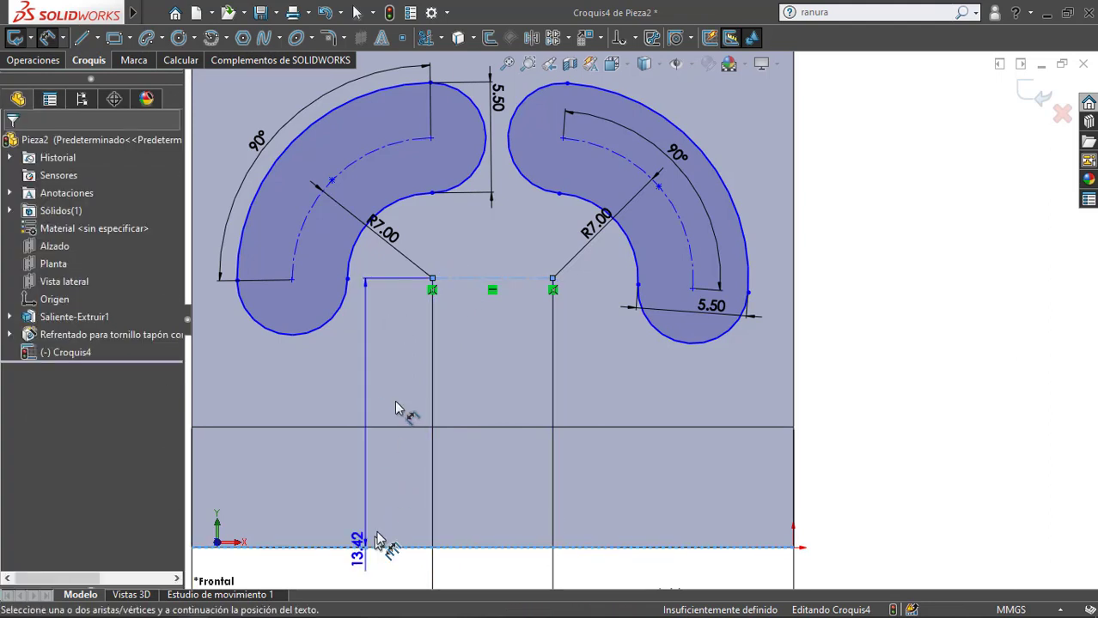
pyautogui.scroll(2, 369, 420)
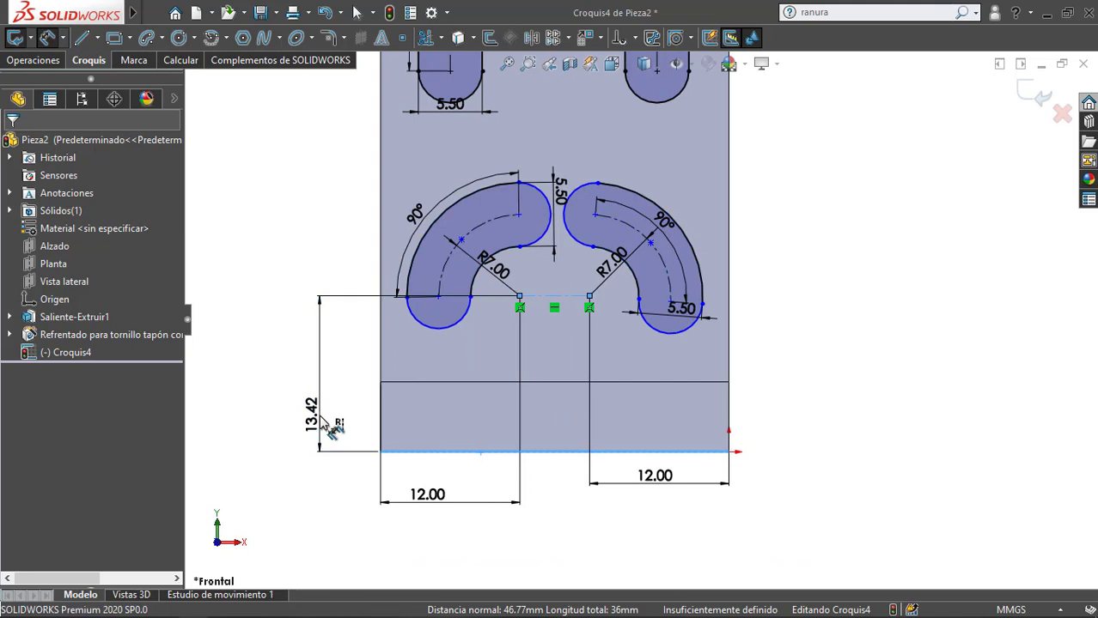
pyautogui.click(325, 423)
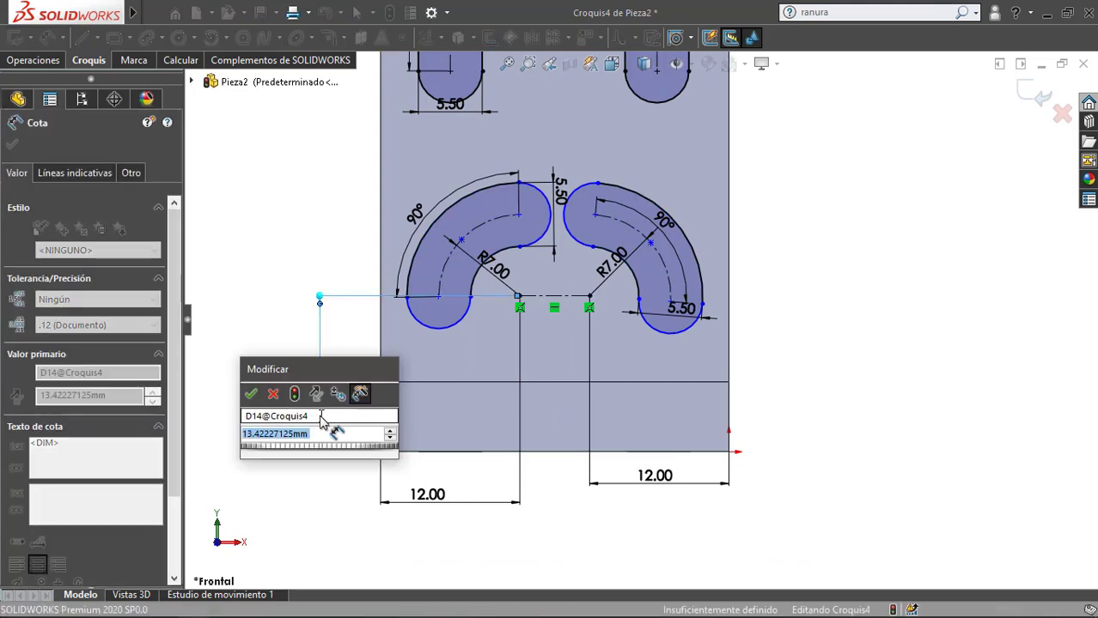
pyautogui.write('12')
pyautogui.press('Return')
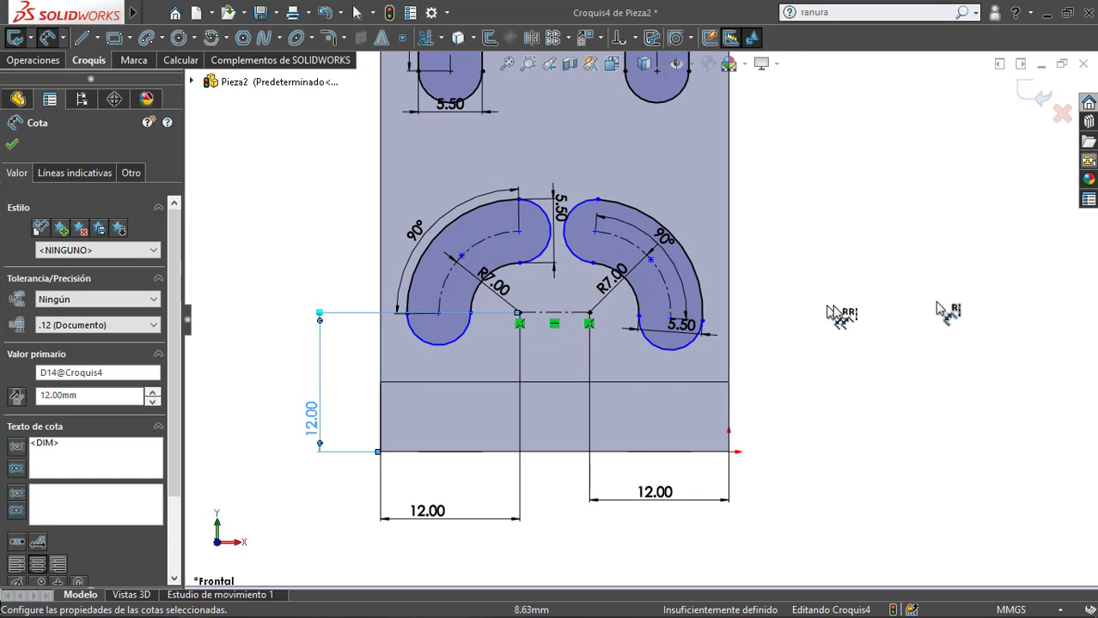
pyautogui.scroll(-2, 567, 274)
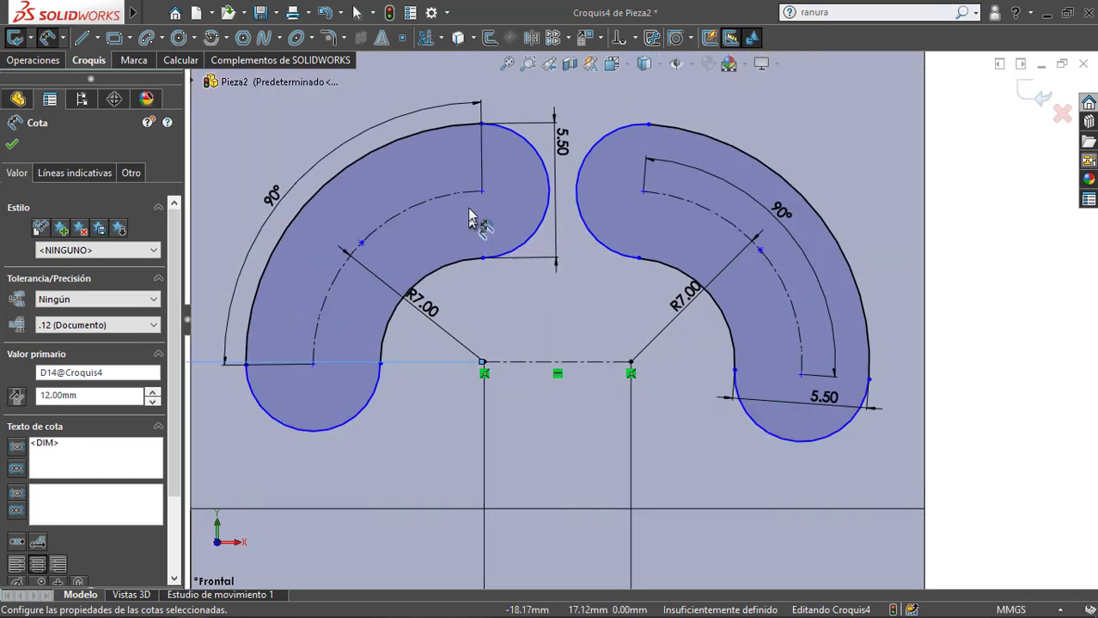
# Step: Try to align the first arc slot's upper end point with its arc centre point
pyautogui.press('Escape')
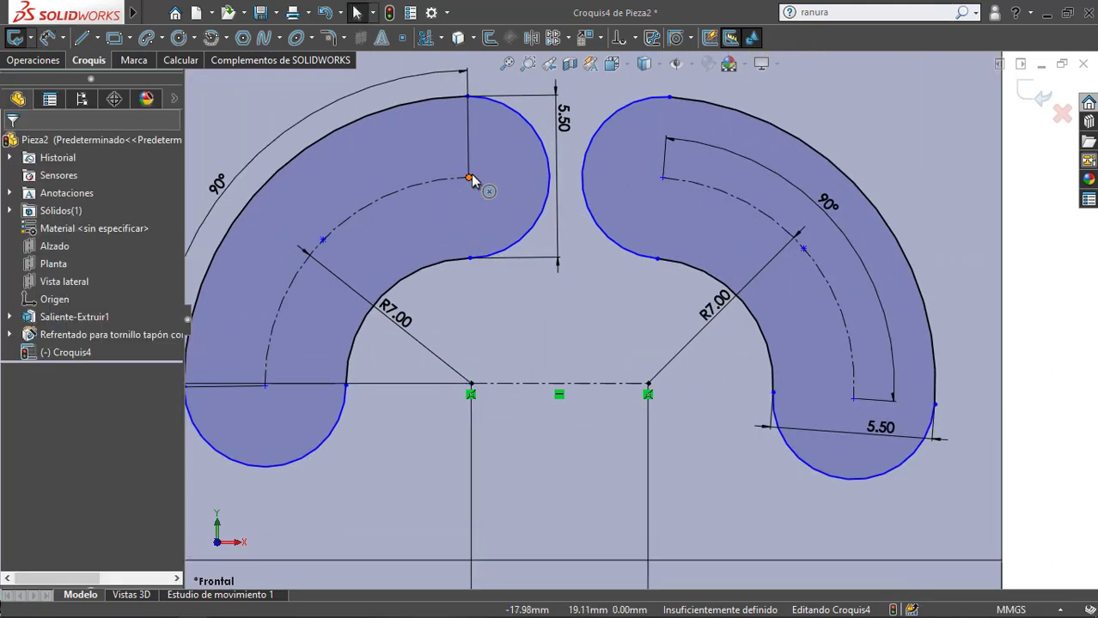
pyautogui.click(469, 178)
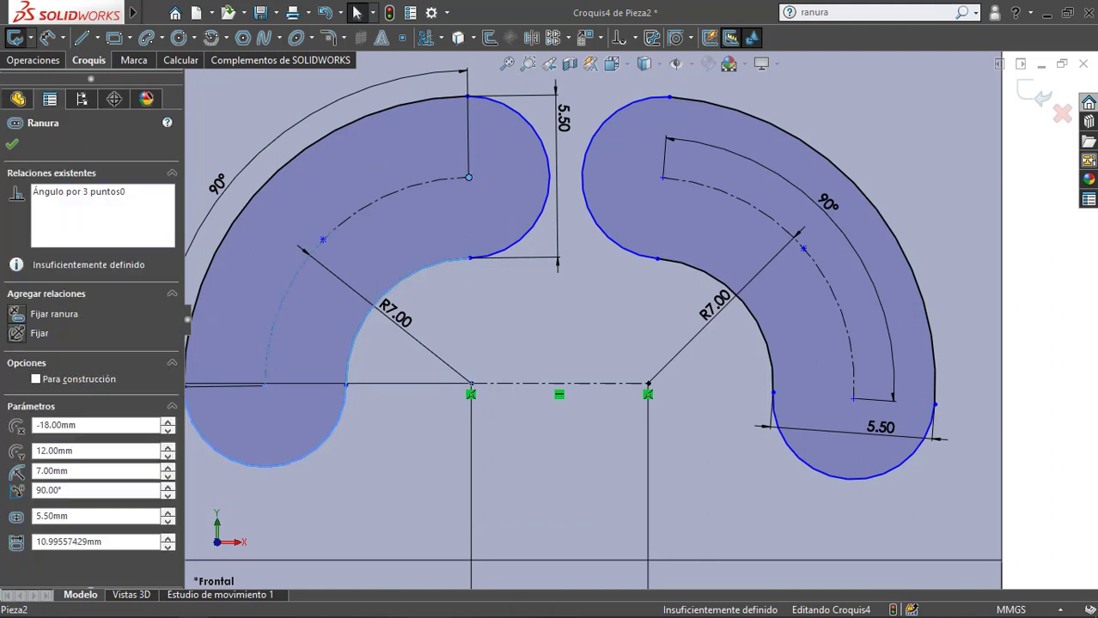
pyautogui.keyDown('ctrl'); pyautogui.click(471, 386); pyautogui.keyUp('ctrl')
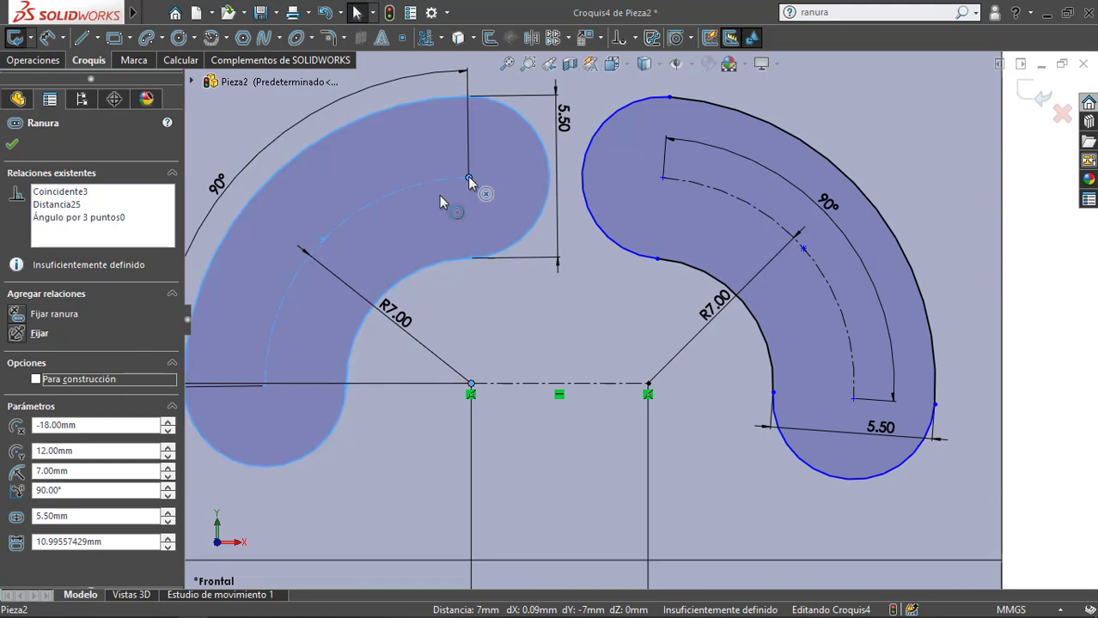
pyautogui.moveTo(468, 179)
pyautogui.mouseDown()
pyautogui.moveTo(503, 209)
pyautogui.moveTo(471, 189)
pyautogui.mouseUp()
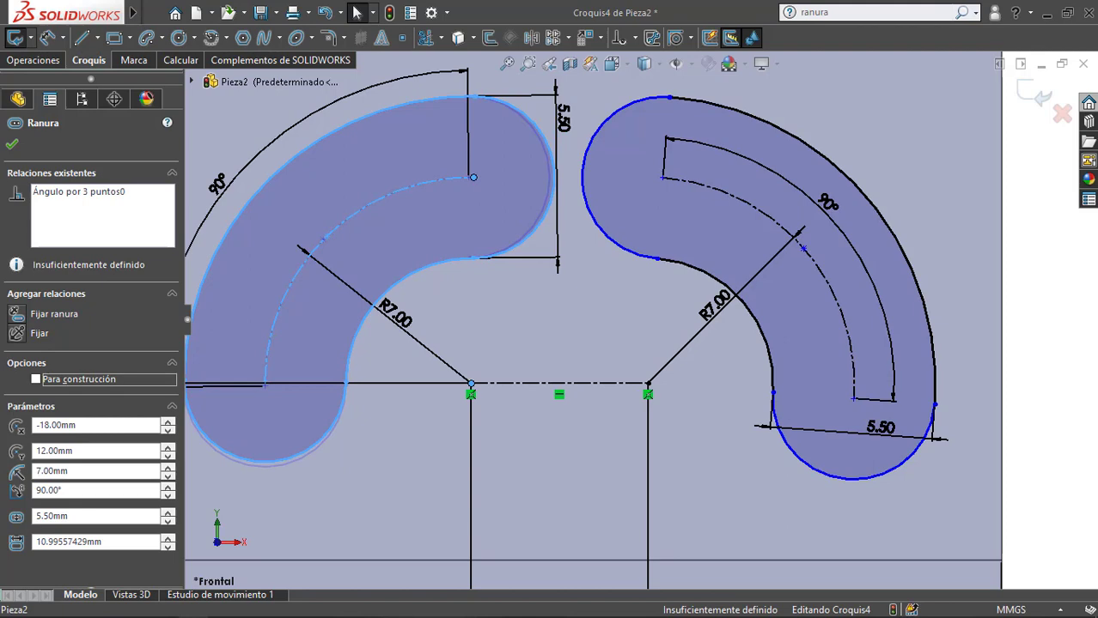
pyautogui.scroll(1, 643, 321)
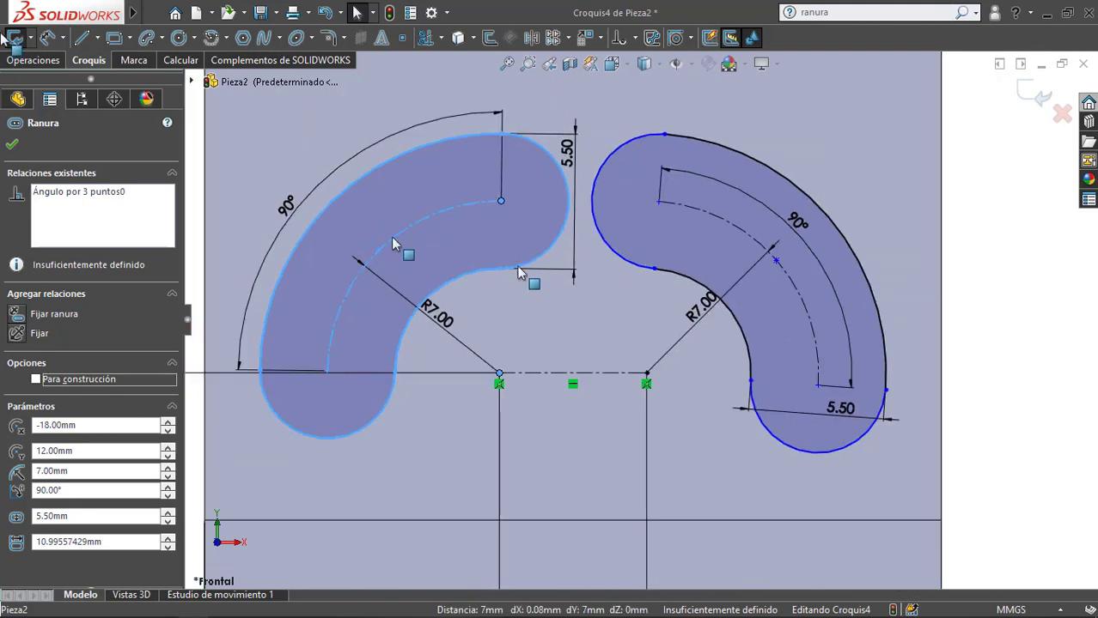
# Step: Draw a construction line from the first arc slot's arc centre to its lower end point and make it horizontal
pyautogui.click(97, 38)
pyautogui.click(107, 81)
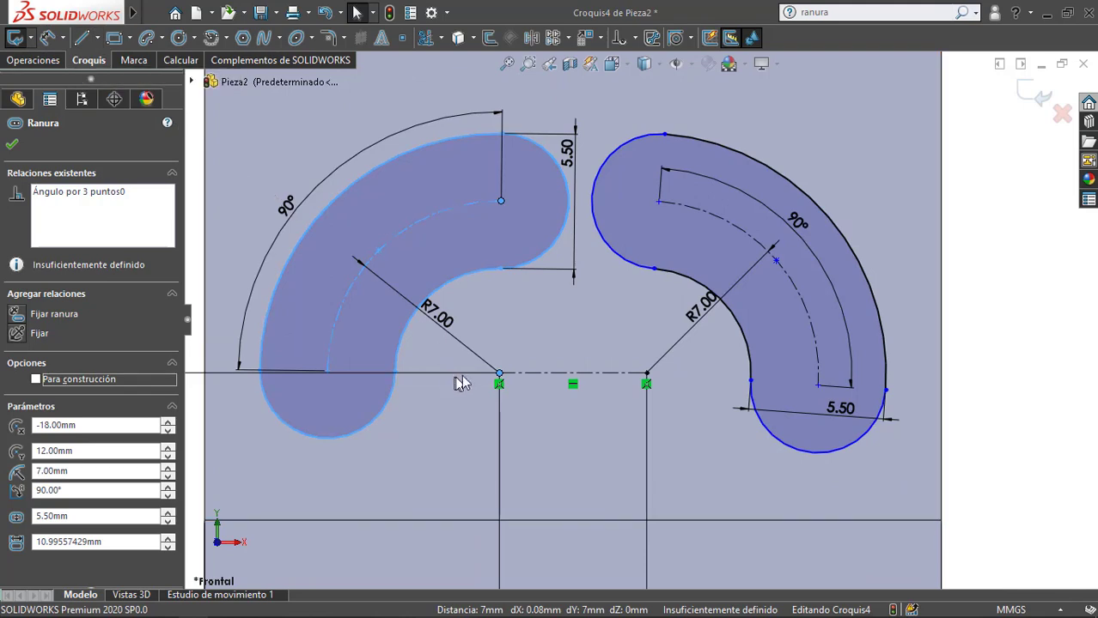
pyautogui.click(499, 373)
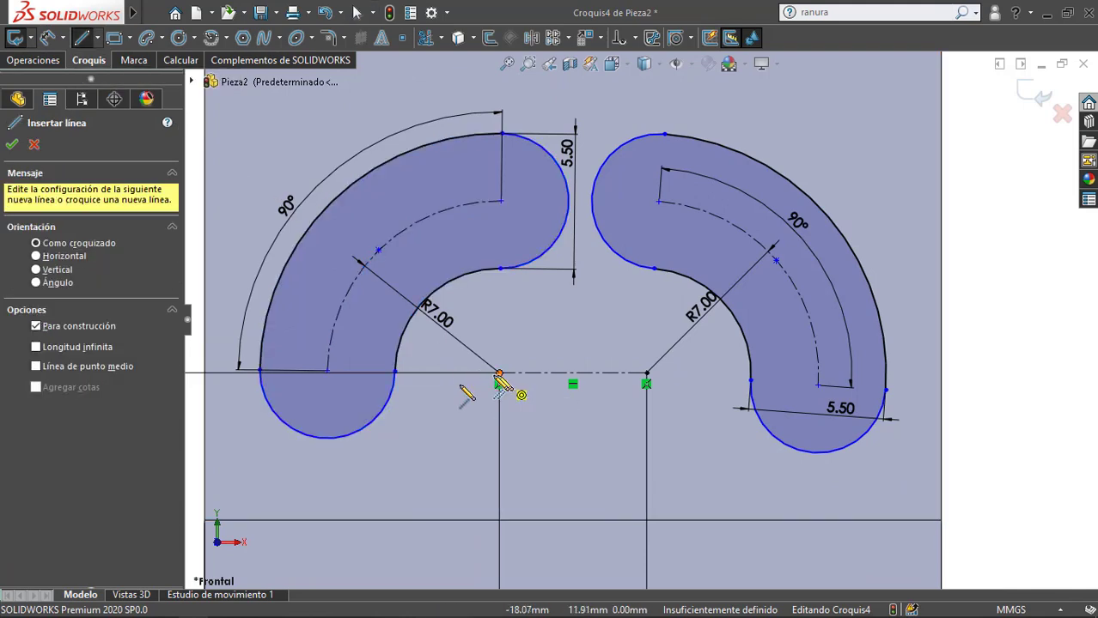
pyautogui.click(327, 373)
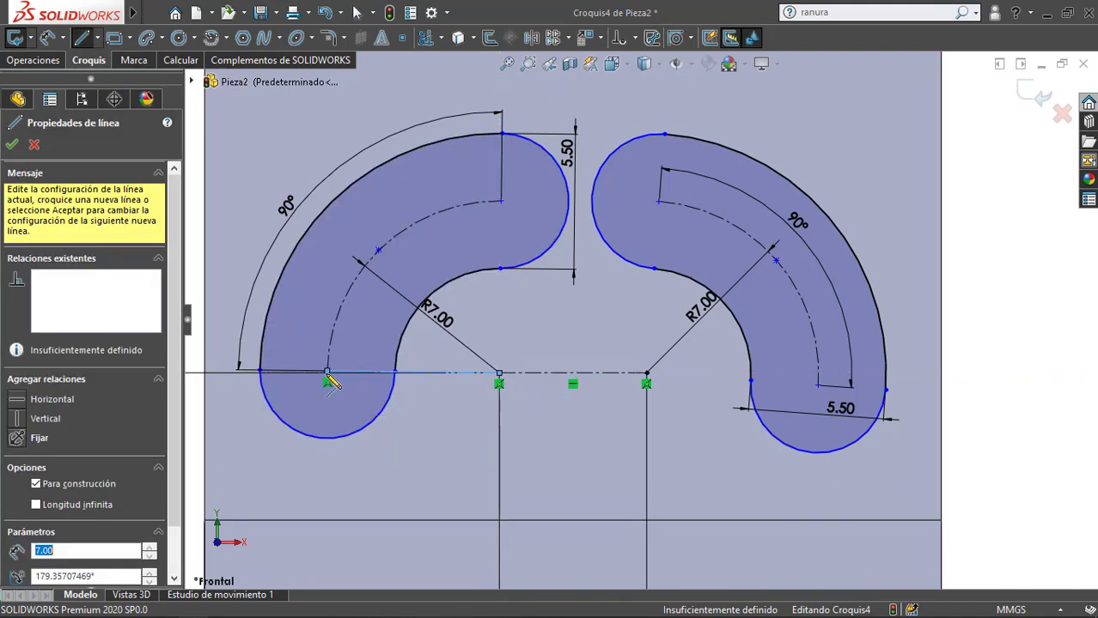
pyautogui.press('Escape')
pyautogui.press('Escape')
pyautogui.click(351, 373)
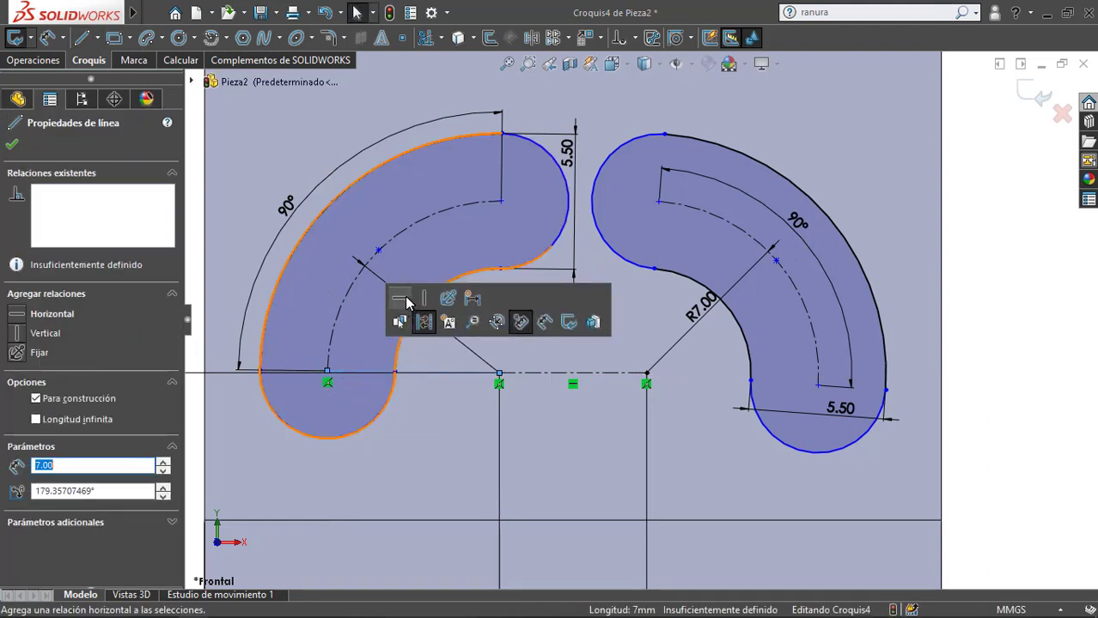
pyautogui.click(400, 299)
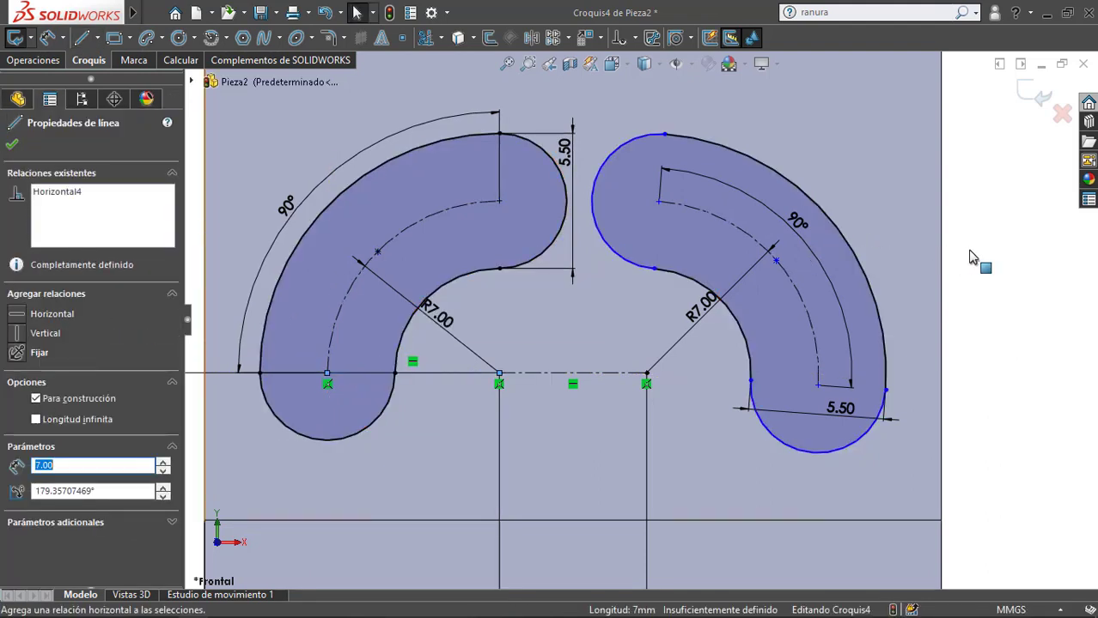
# Step: Draw a construction line from the second arc slot's arc centre to its lower end point and make it horizontal
pyautogui.click(97, 38)
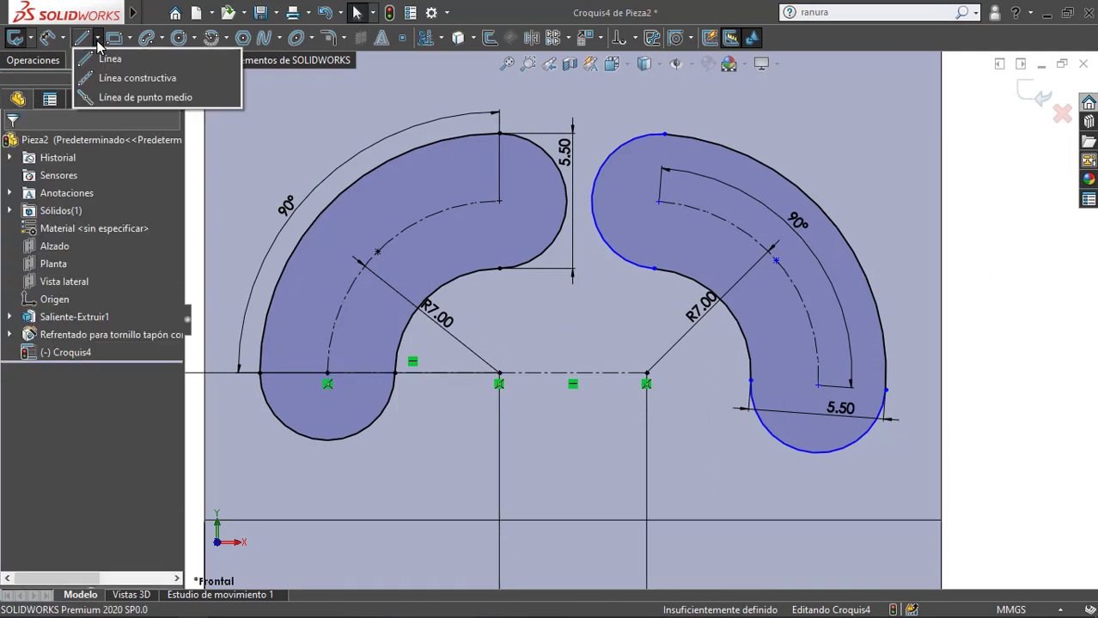
pyautogui.click(120, 78)
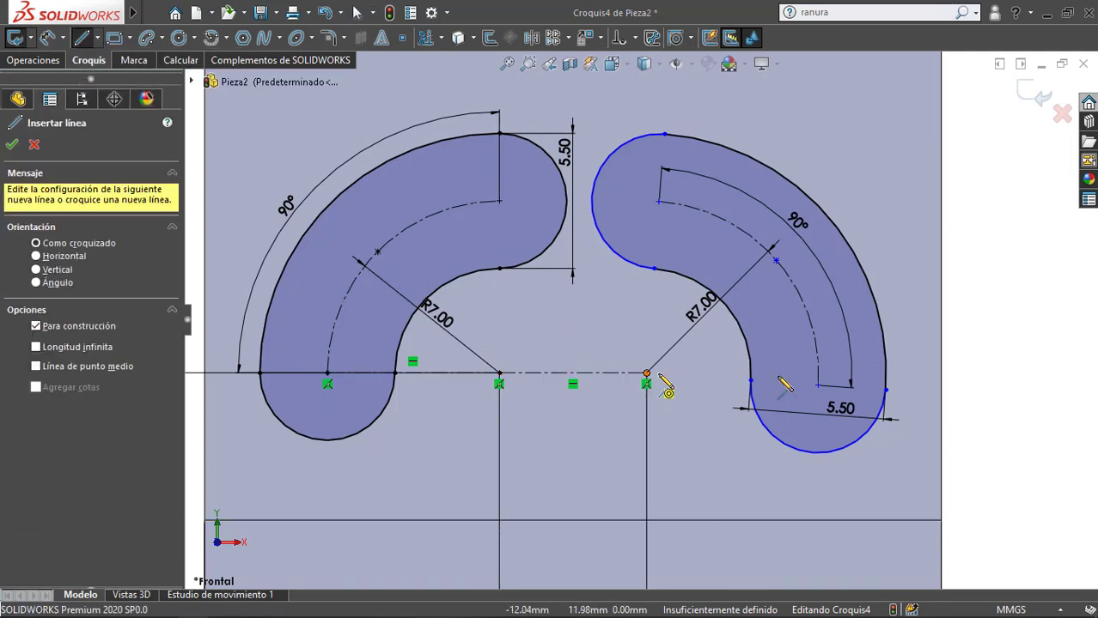
pyautogui.moveTo(647, 374); pyautogui.dragTo(817, 386)
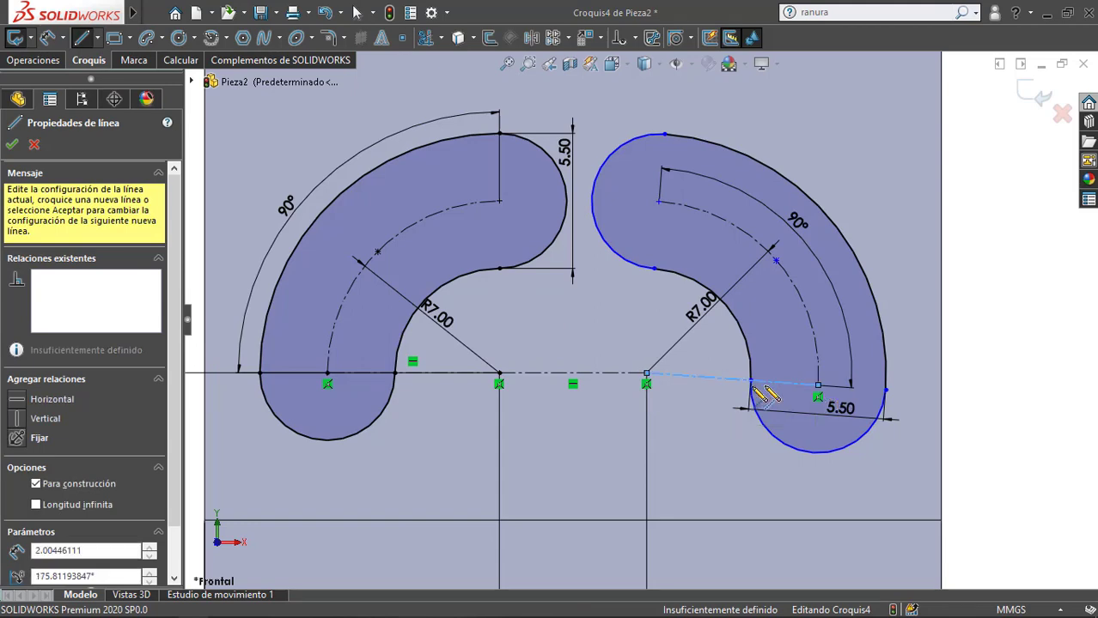
pyautogui.press('Escape')
pyautogui.press('Escape')
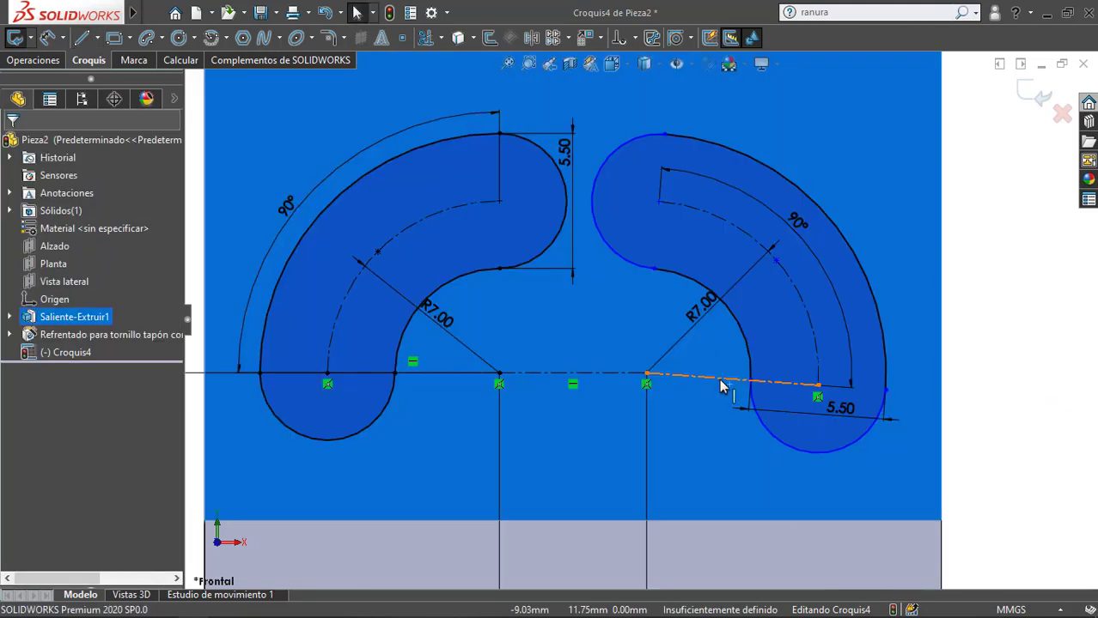
pyautogui.click(727, 384)
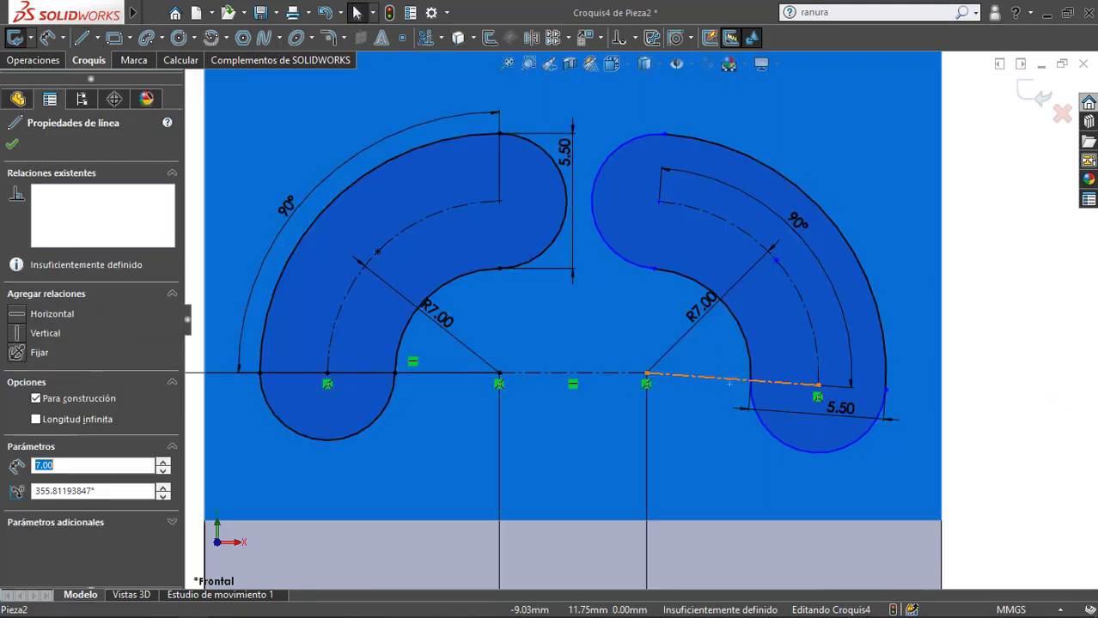
pyautogui.click(769, 314)
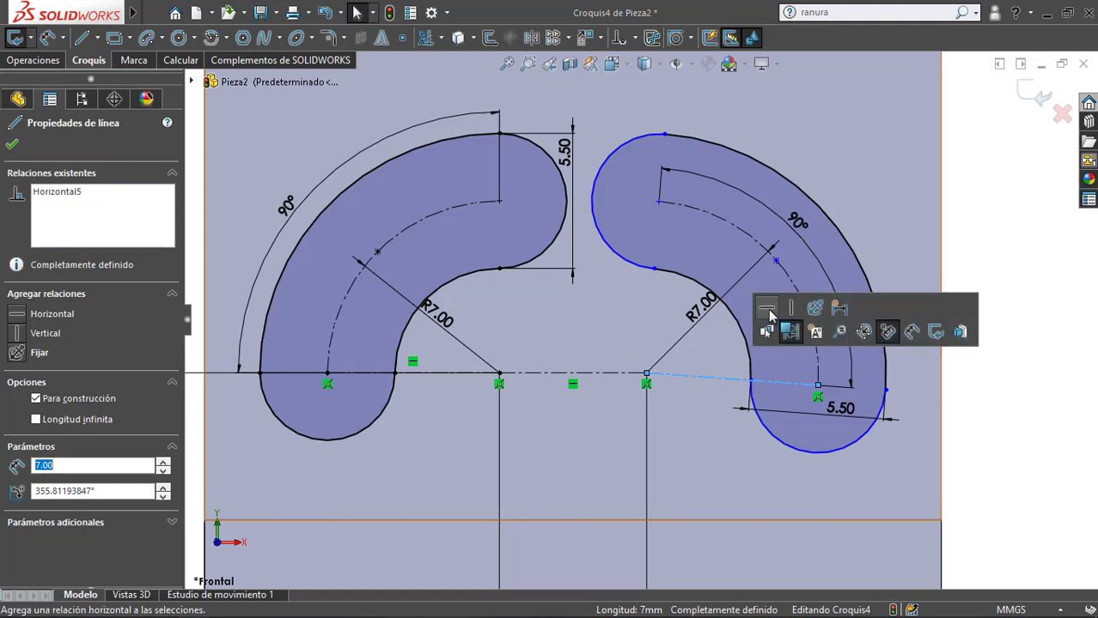
pyautogui.click(964, 414)
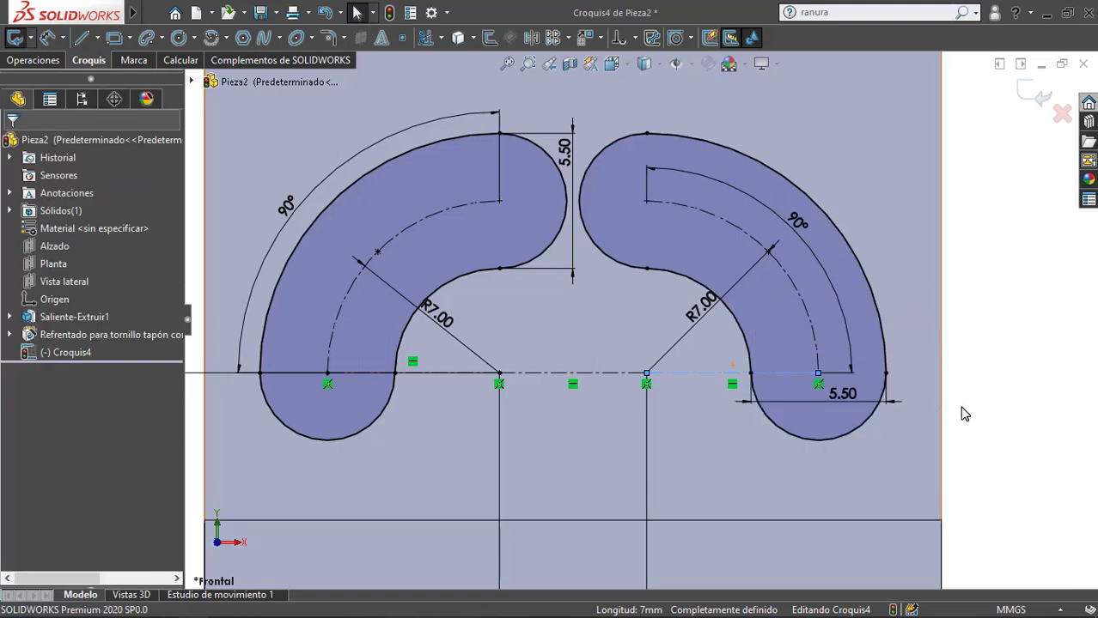
# Step: Cut the straight and arc slot sketch through the bracket's vertical leg with an Extruded Cut
pyautogui.scroll(10, 885, 384)
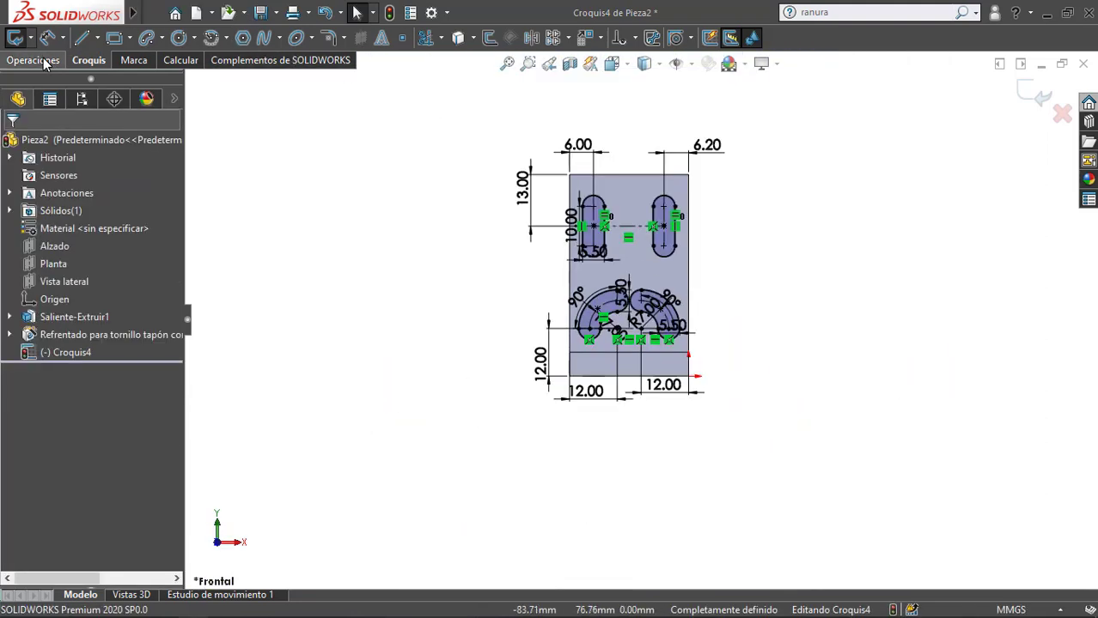
pyautogui.click(43, 60)
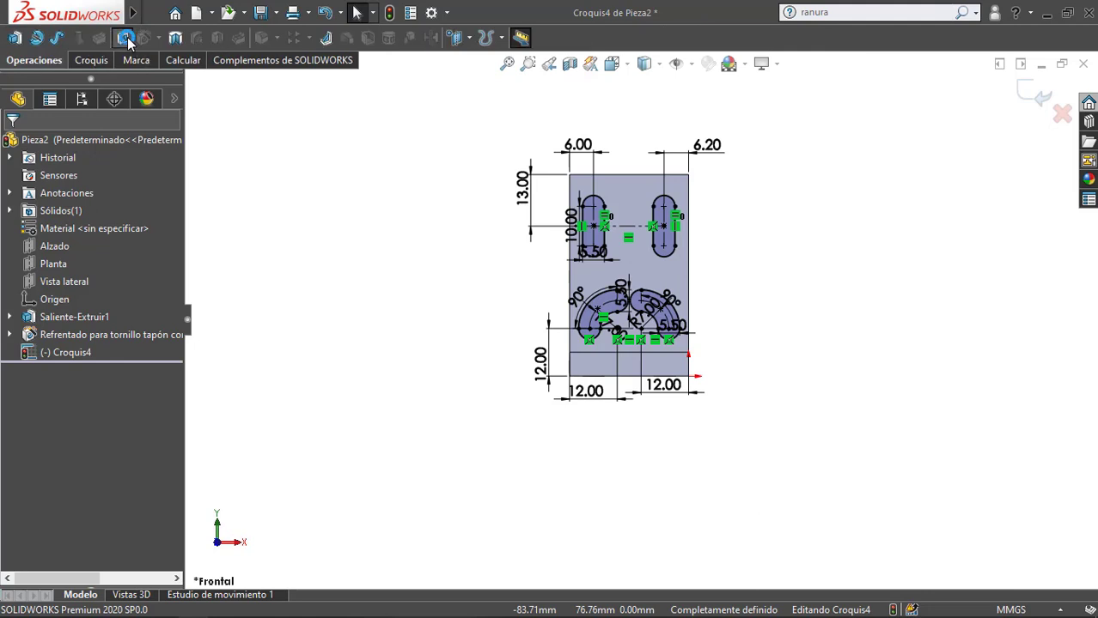
pyautogui.click(127, 42)
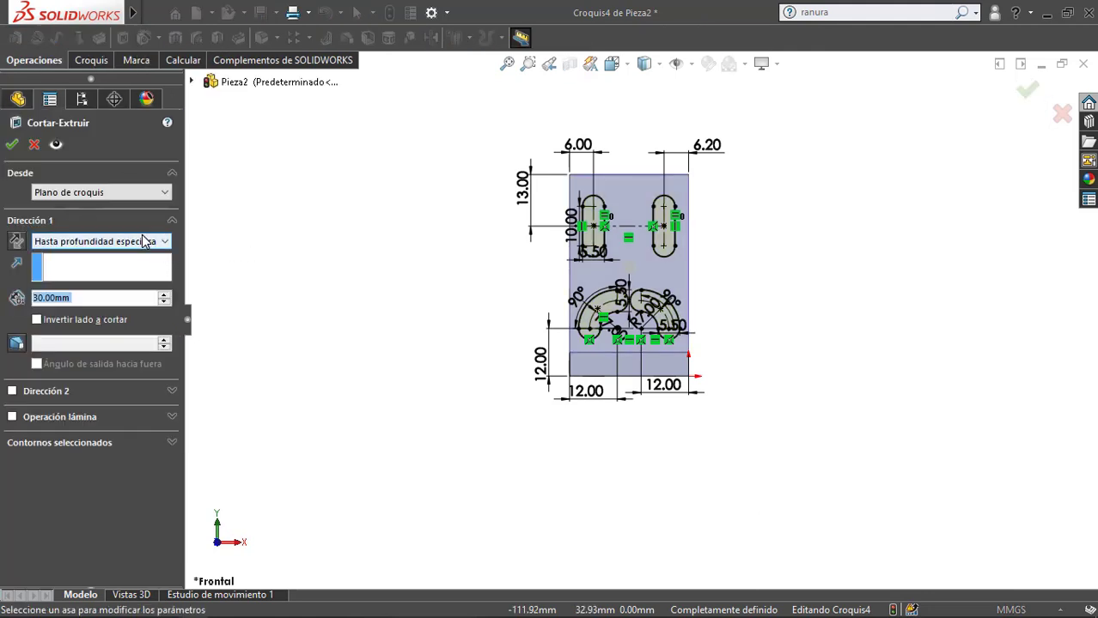
pyautogui.click(144, 242)
pyautogui.click(78, 257)
pyautogui.click(12, 145)
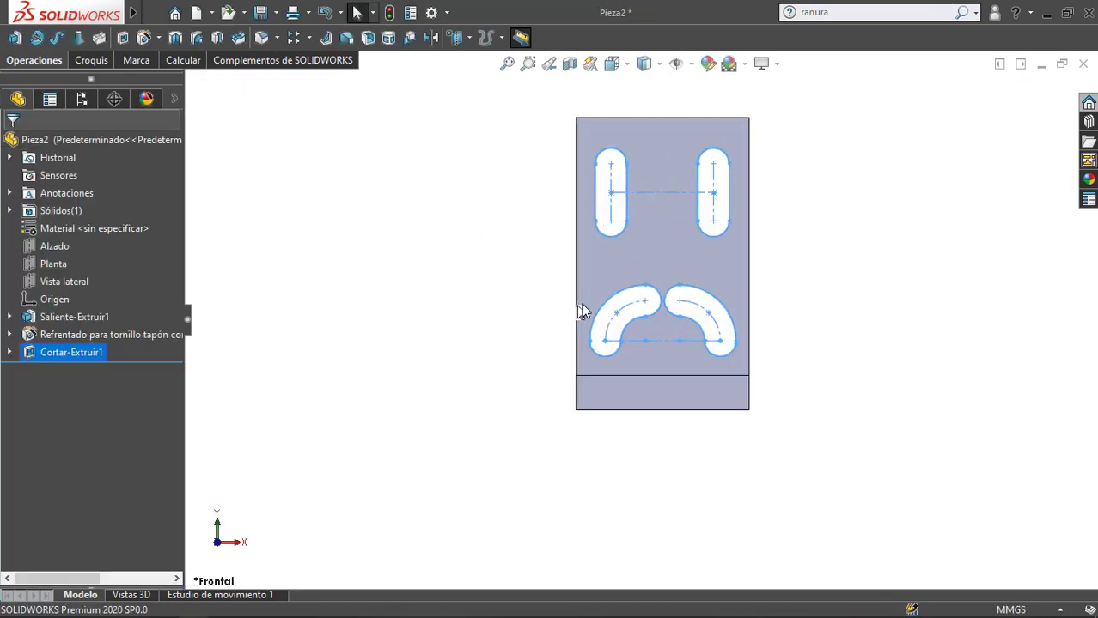
# Step: Open the Hole Wizard specification and look through its available hole types
pyautogui.moveTo(577, 307); pyautogui.dragTo(485, 232, button='middle')
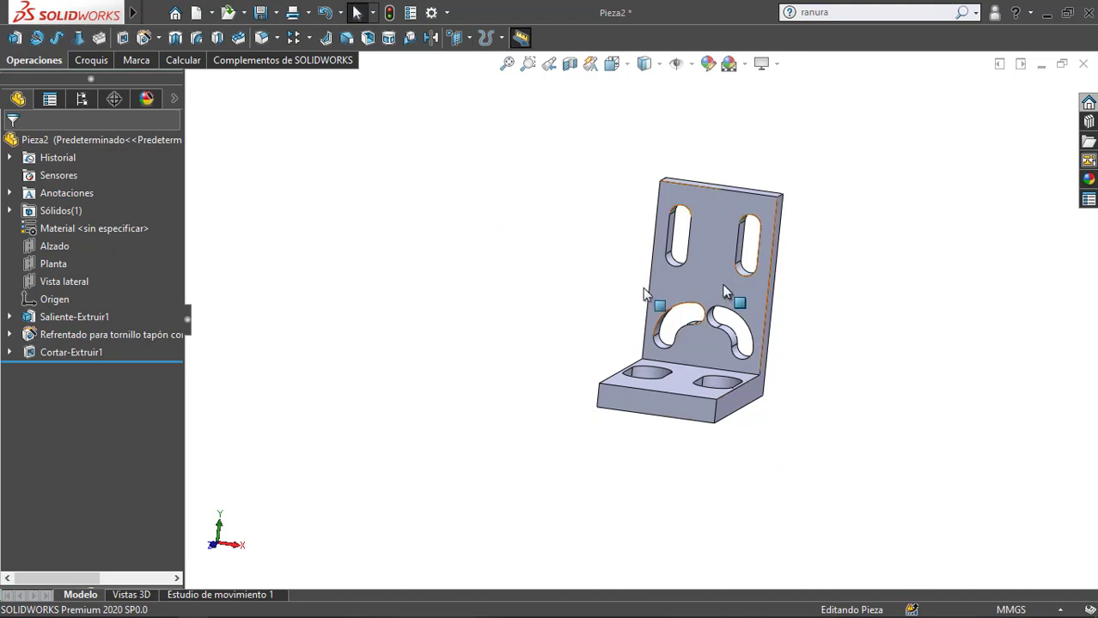
pyautogui.scroll(-2, 694, 222)
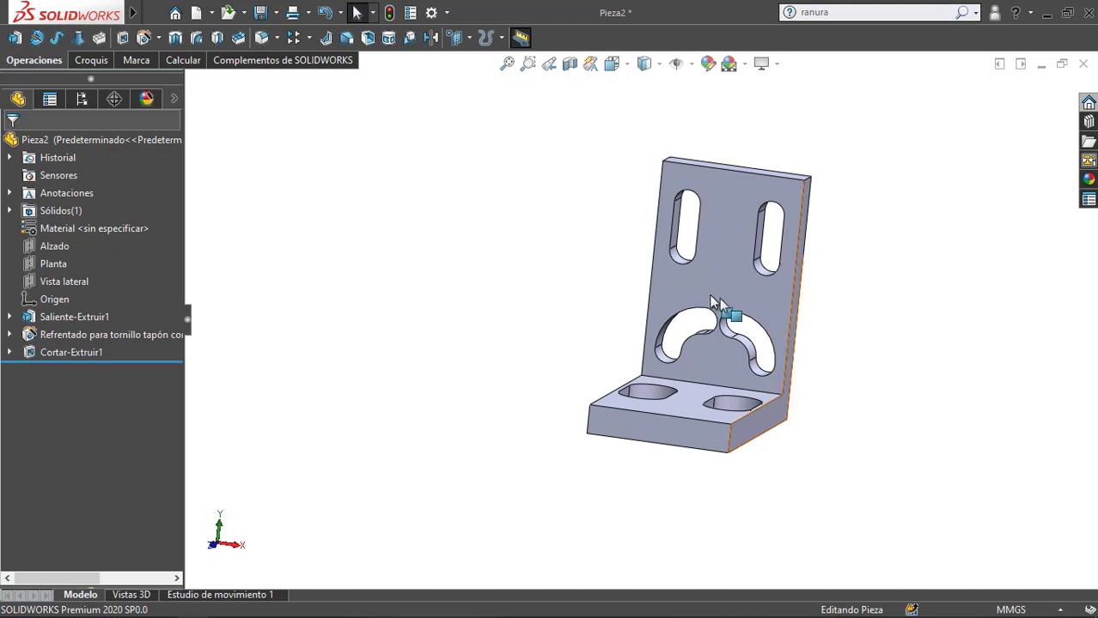
pyautogui.moveTo(738, 280); pyautogui.dragTo(630, 260, button='middle')
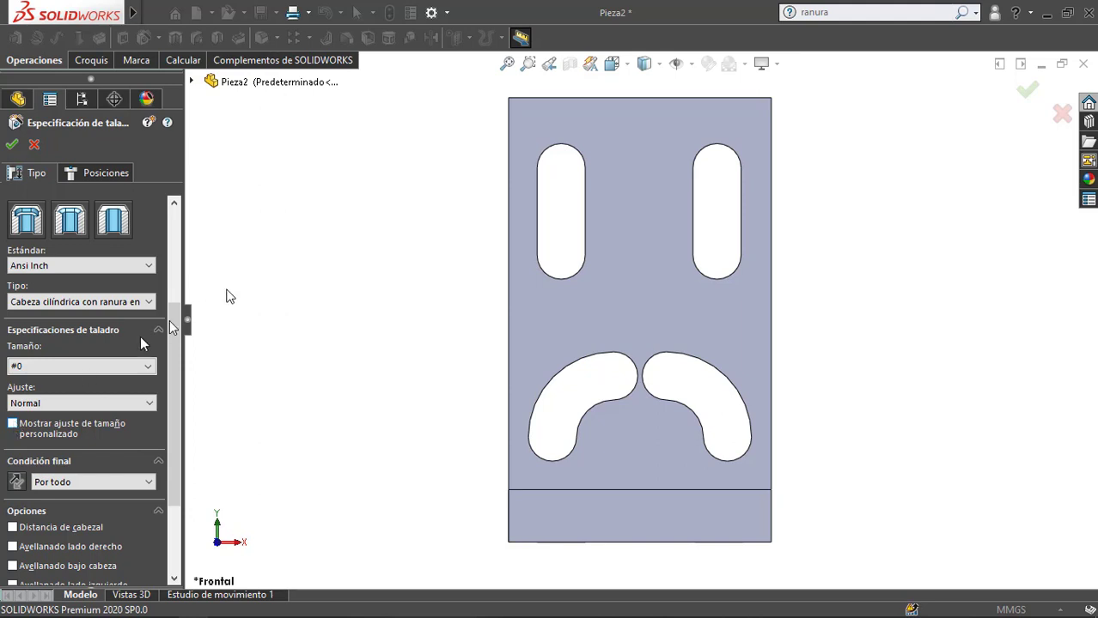
pyautogui.scroll(4, 129, 309)
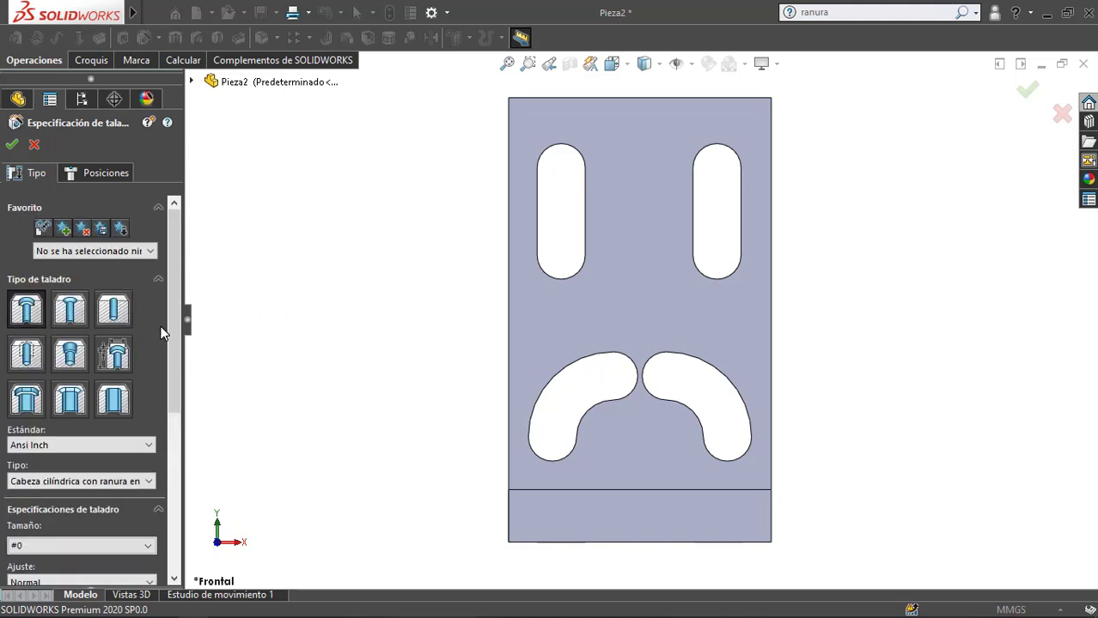